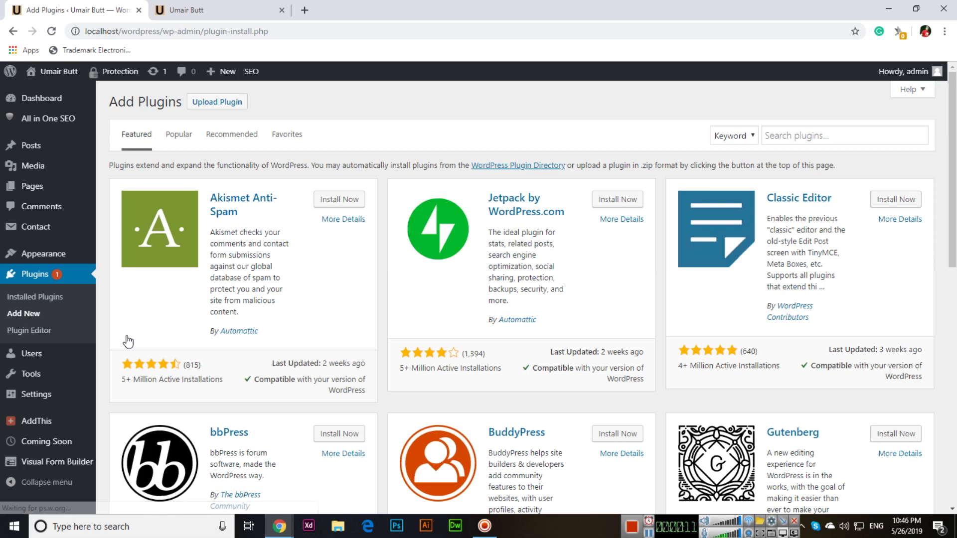
Step: Search the plugin directory for "elementor", and install and activate the Elementor Page Builder plugin
left_click(793, 138)
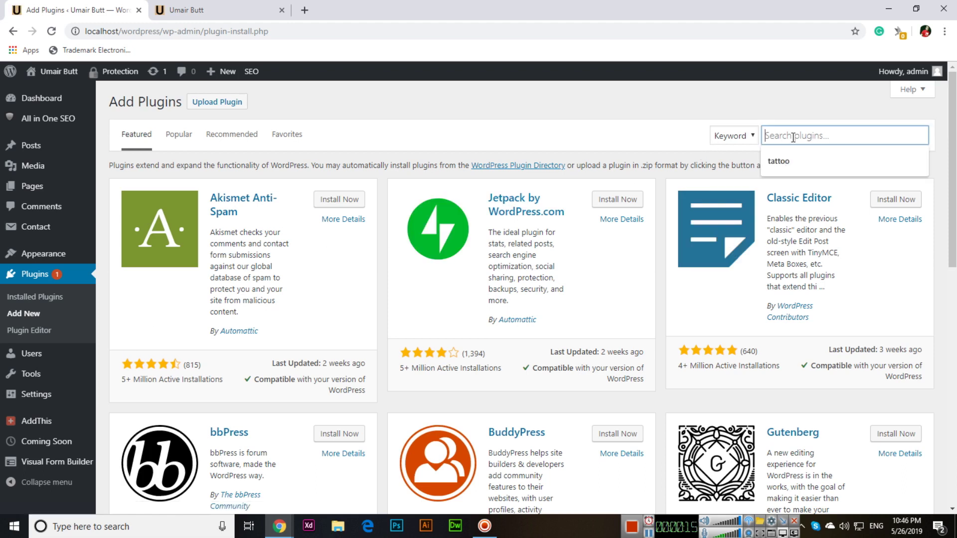
type("elementor")
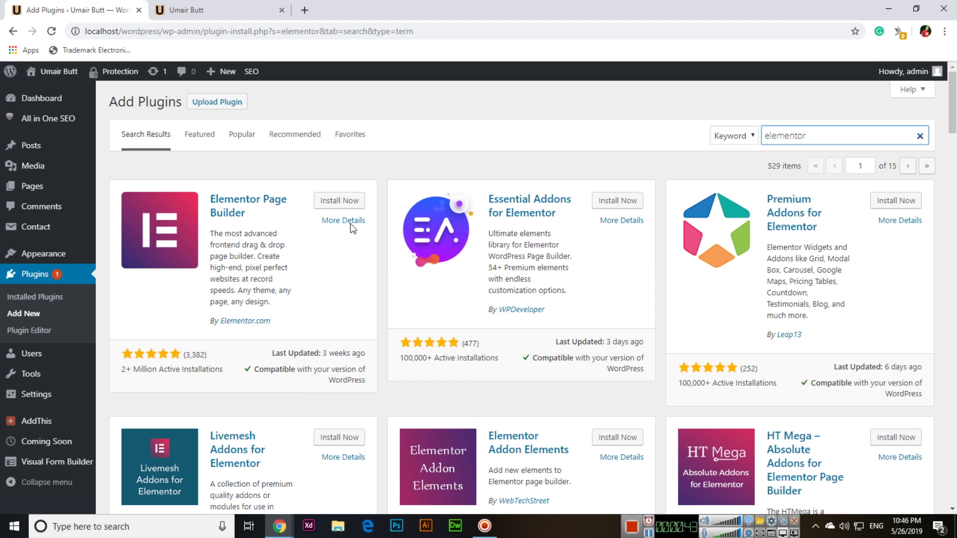
left_click(338, 200)
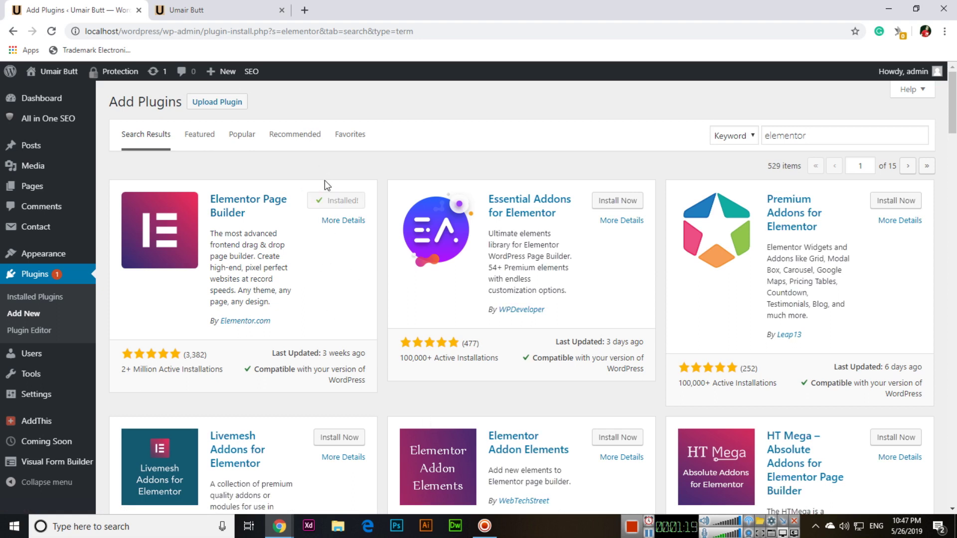
left_click(343, 202)
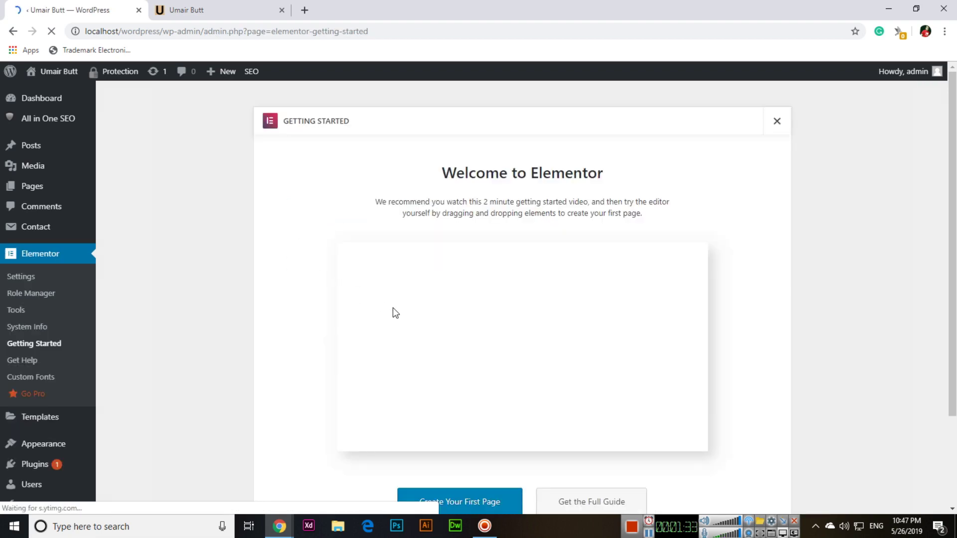
scroll(407, 319, "down", 2)
scroll(608, 438, "up", 2)
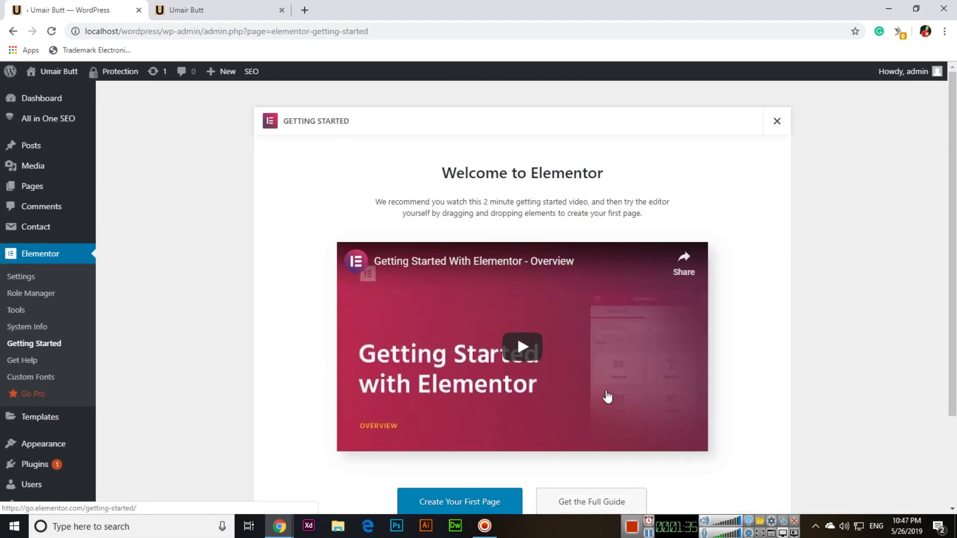
scroll(573, 401, "down", 1)
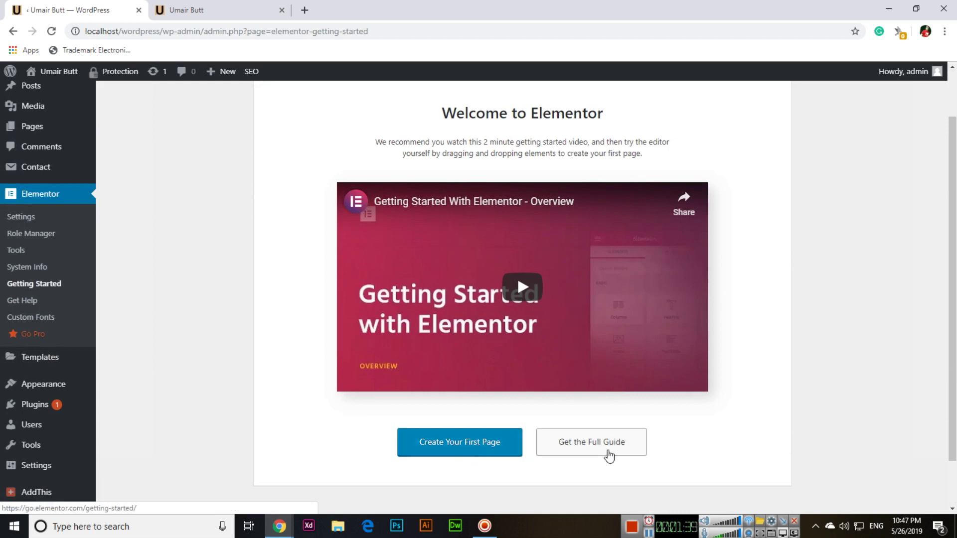
scroll(338, 358, "up", 1)
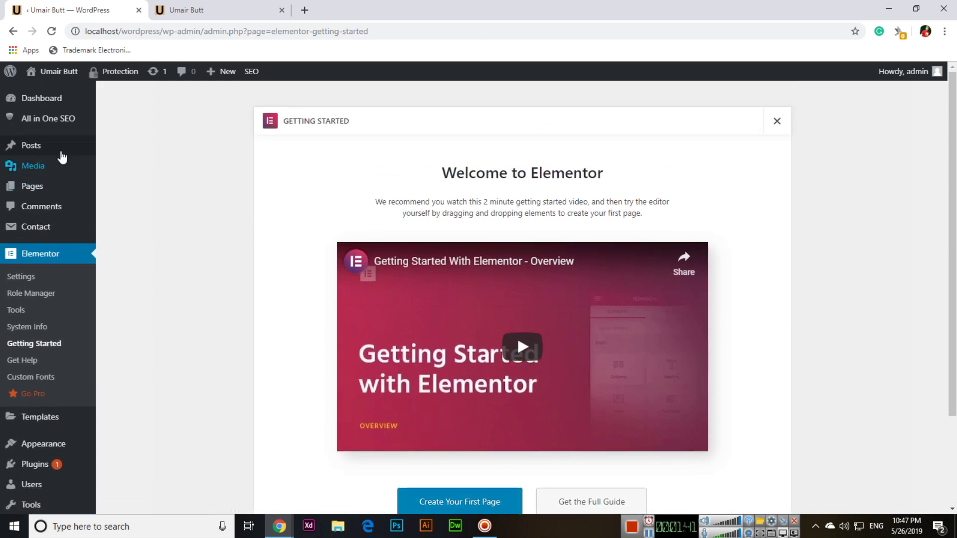
Step: Check the live home page and open the Home front page for editing from the list of pages
left_click(120, 189)
left_click(207, 9)
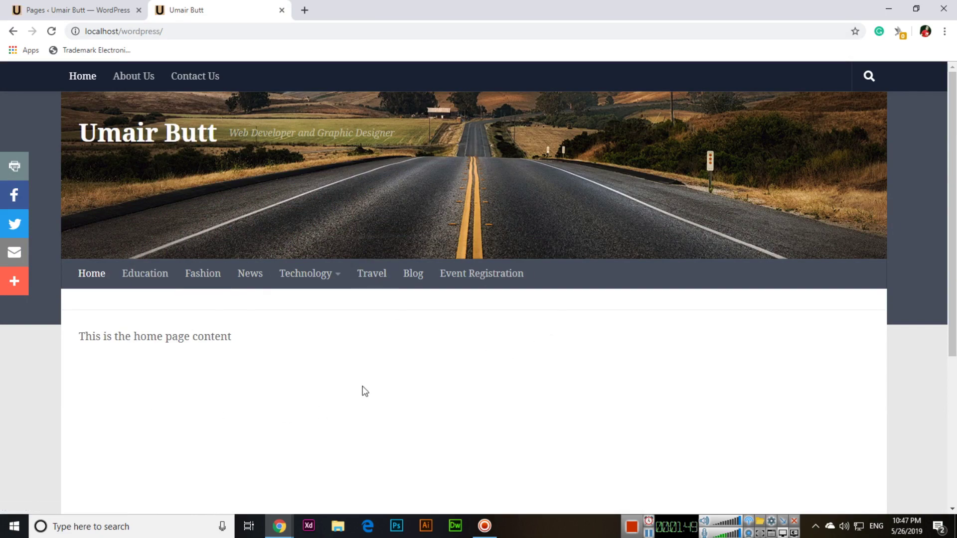
scroll(363, 390, "down", 2)
scroll(359, 398, "up", 2)
left_click(90, 6)
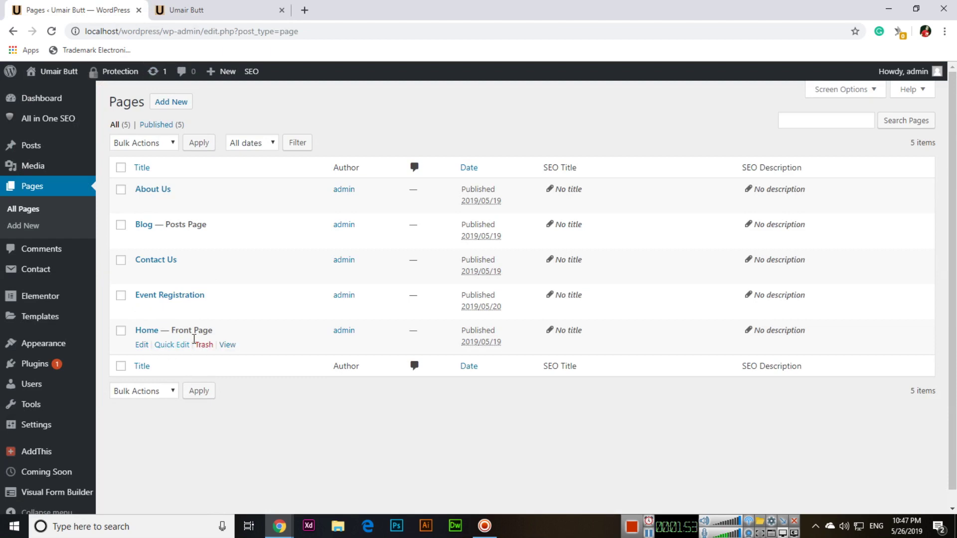
left_click(142, 348)
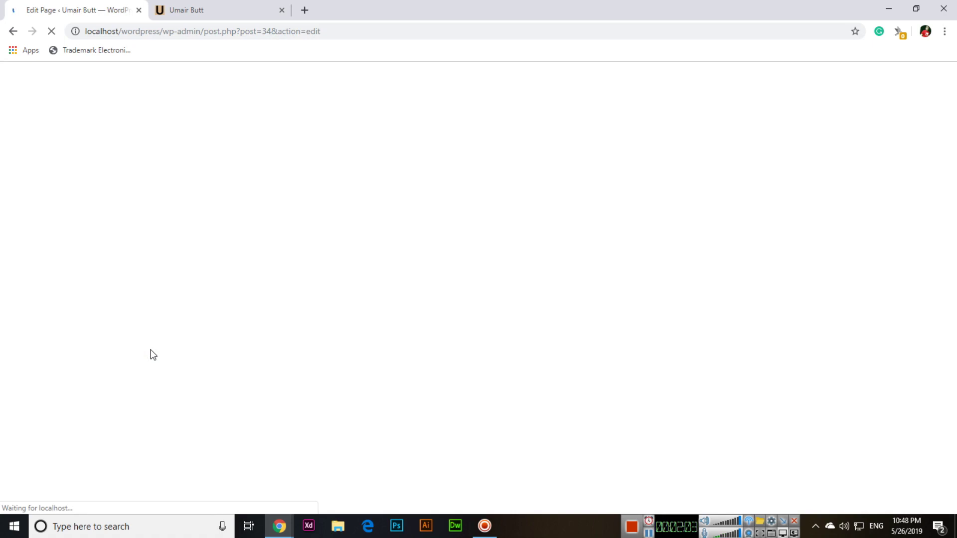
Step: Dismiss the block editor's welcome tip and compare the Home page content with the live site
left_click(193, 8)
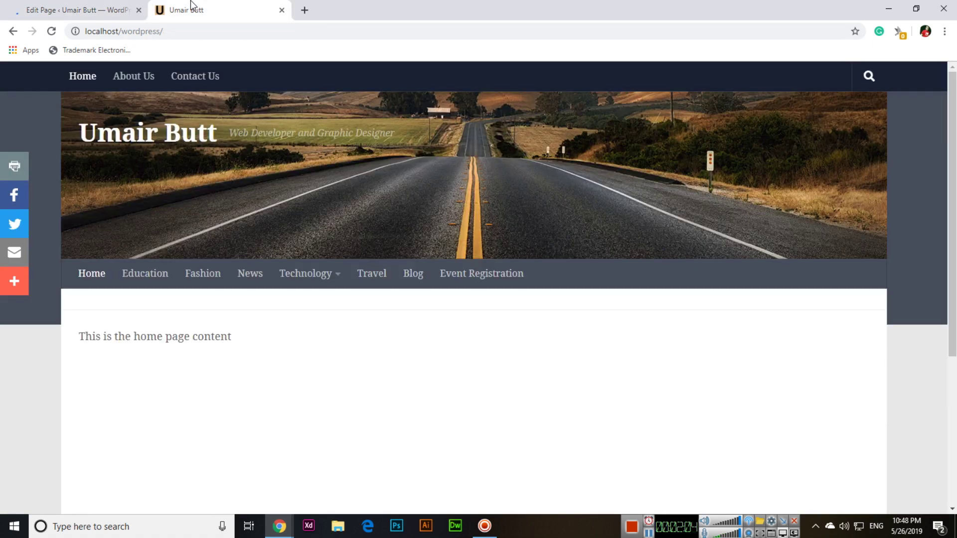
left_click(124, 6)
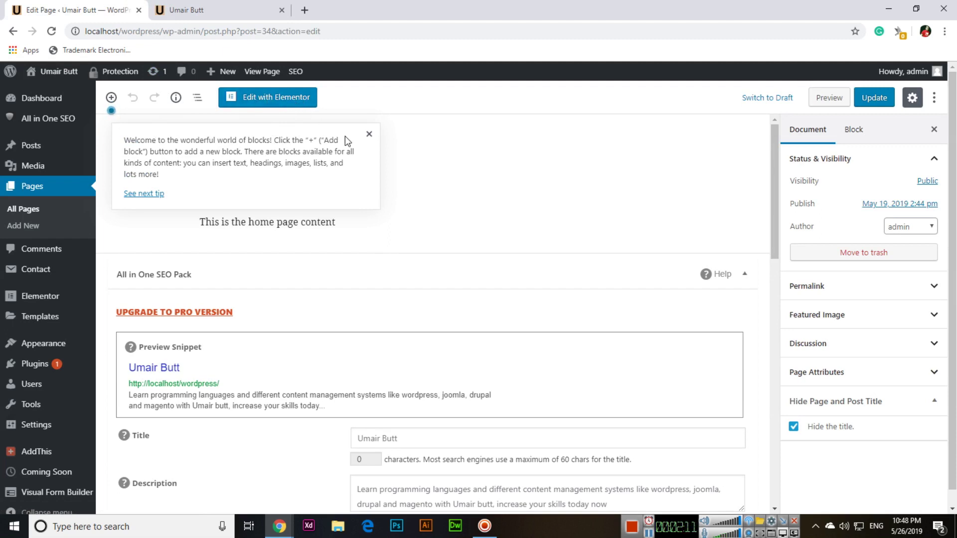
left_click(369, 134)
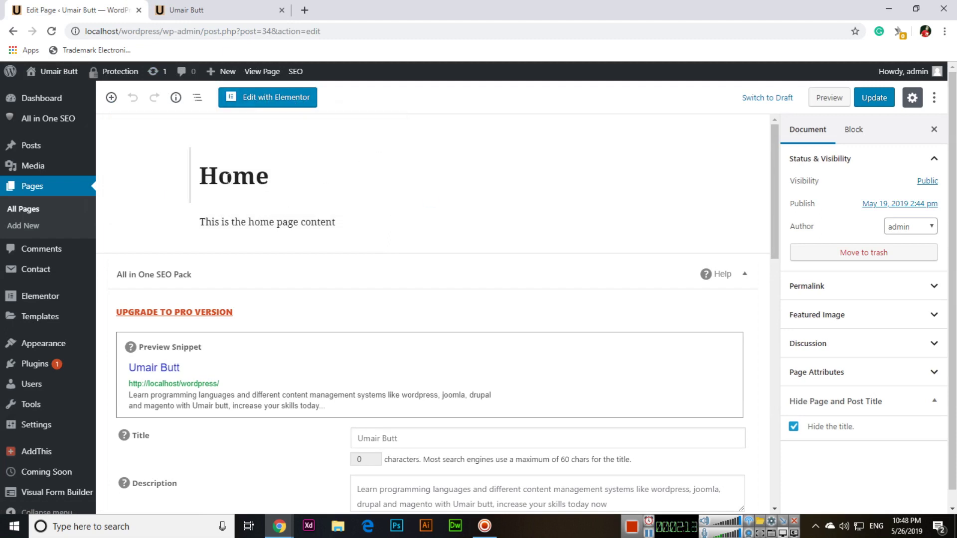
left_click(205, 15)
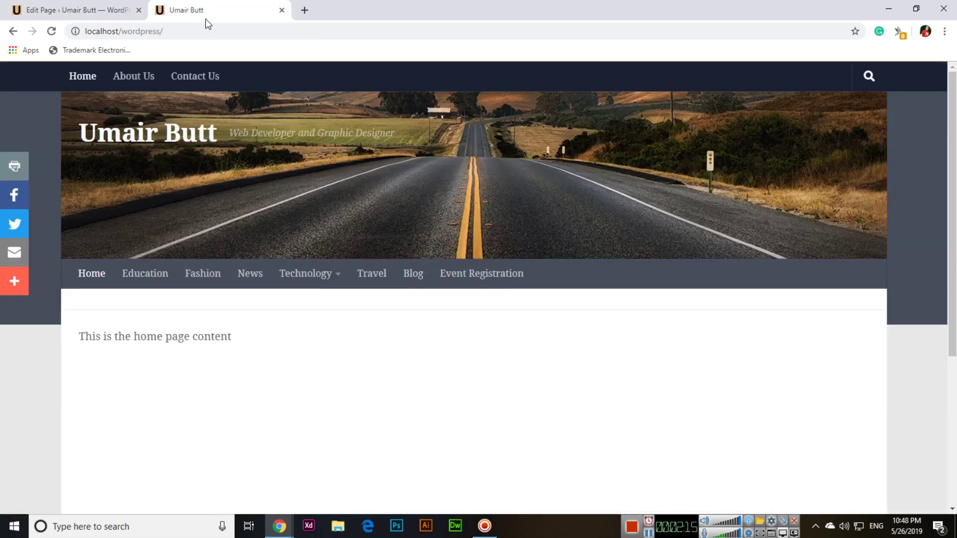
left_click(36, 5)
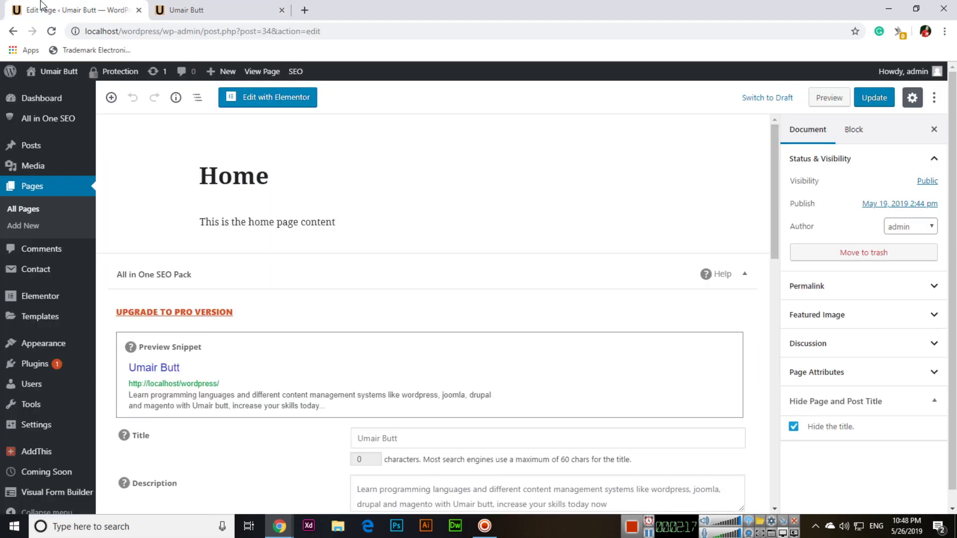
Step: Delete the paragraph "This is the home page content" from the Home page and update the page
left_click(339, 222)
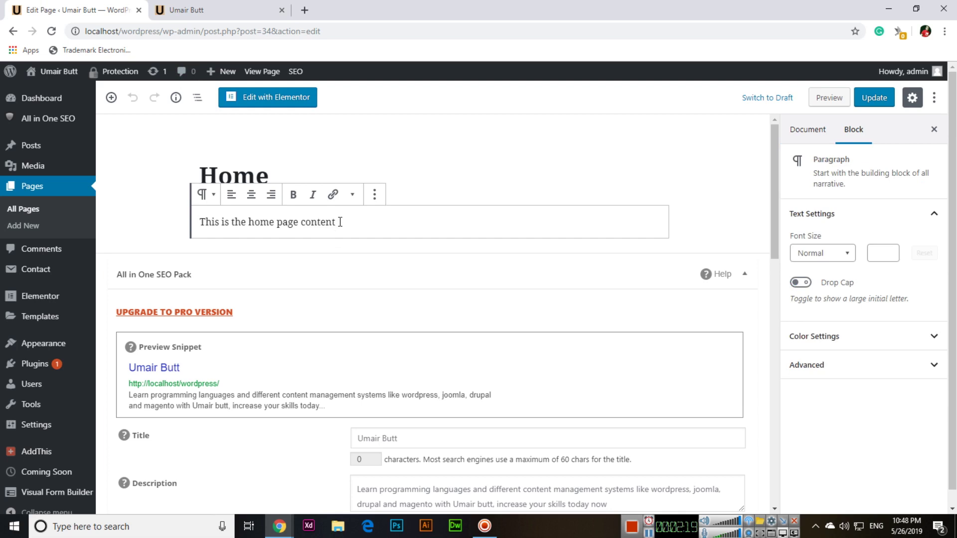
left_click_drag(336, 222, 184, 222)
key("BackSpace")
left_click(173, 222)
left_click(159, 224)
left_click(301, 224)
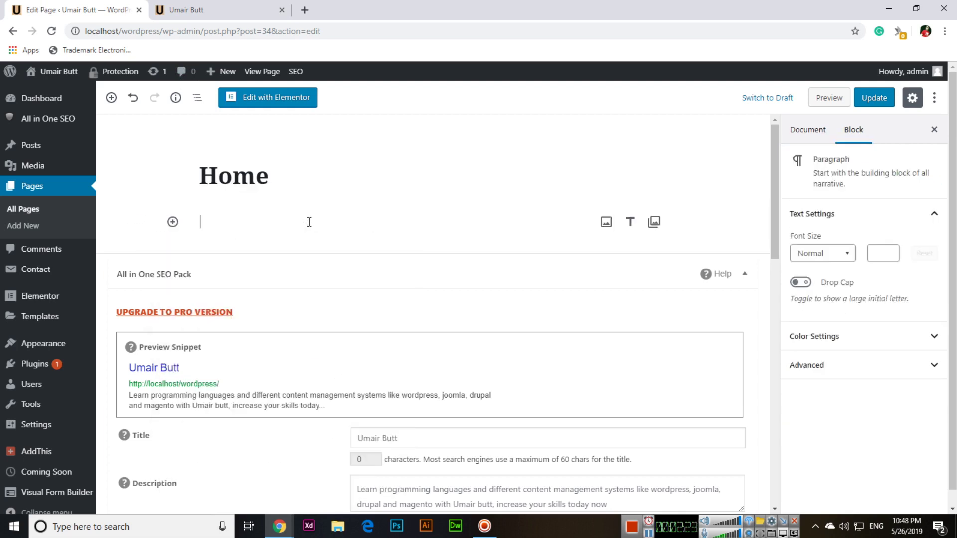
left_click(872, 99)
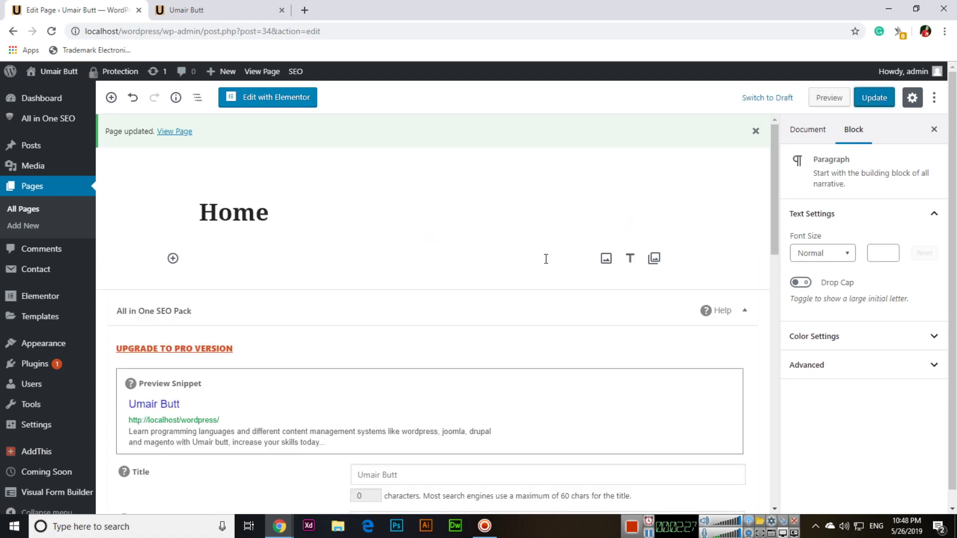
Step: Open the Home page in the Elementor editor and review the available Basic, General and Global widgets
left_click(261, 101)
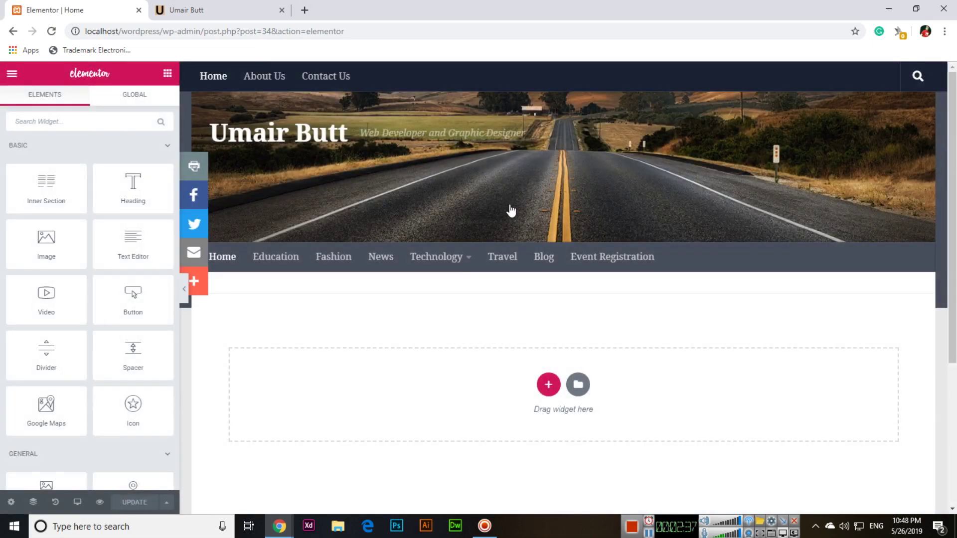
scroll(513, 214, "down", 2)
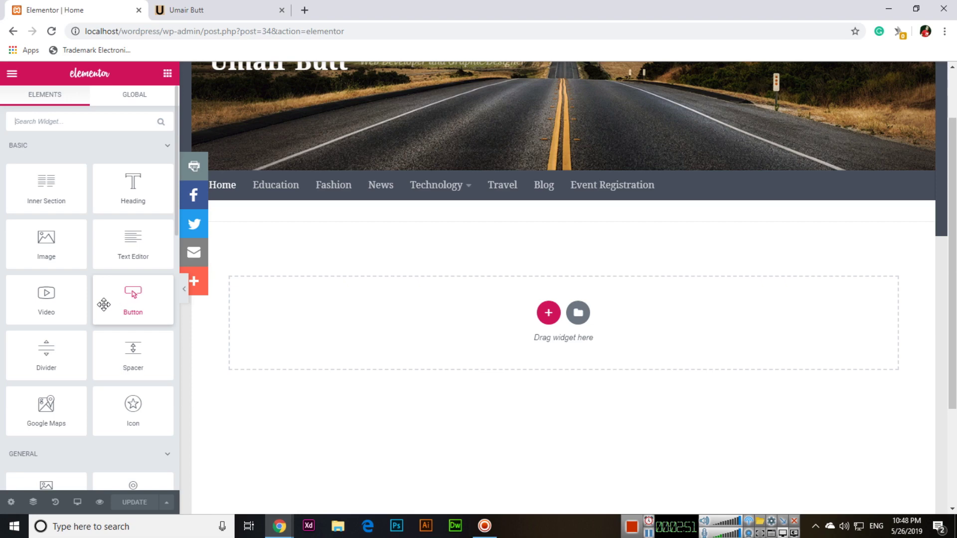
scroll(117, 301, "down", 1)
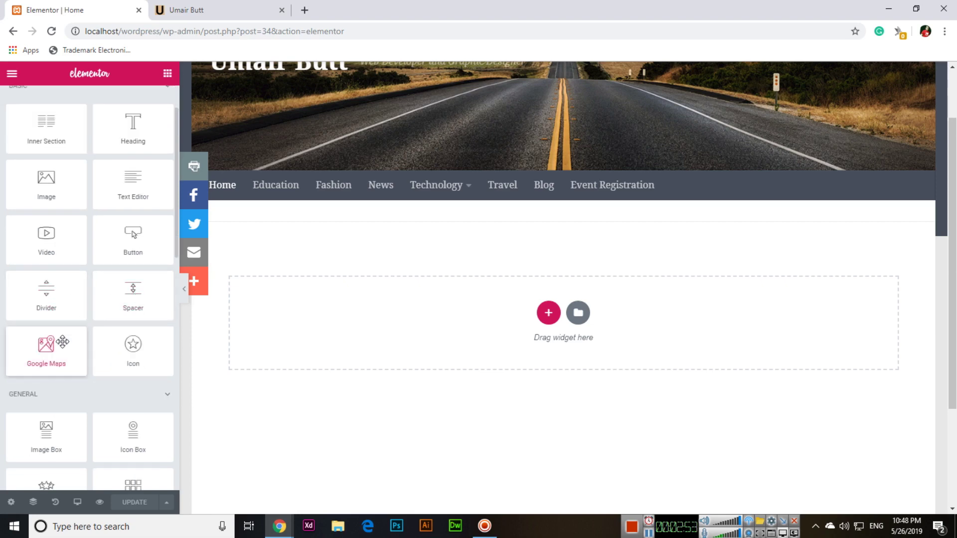
scroll(113, 341, "down", 1)
scroll(49, 370, "down", 2)
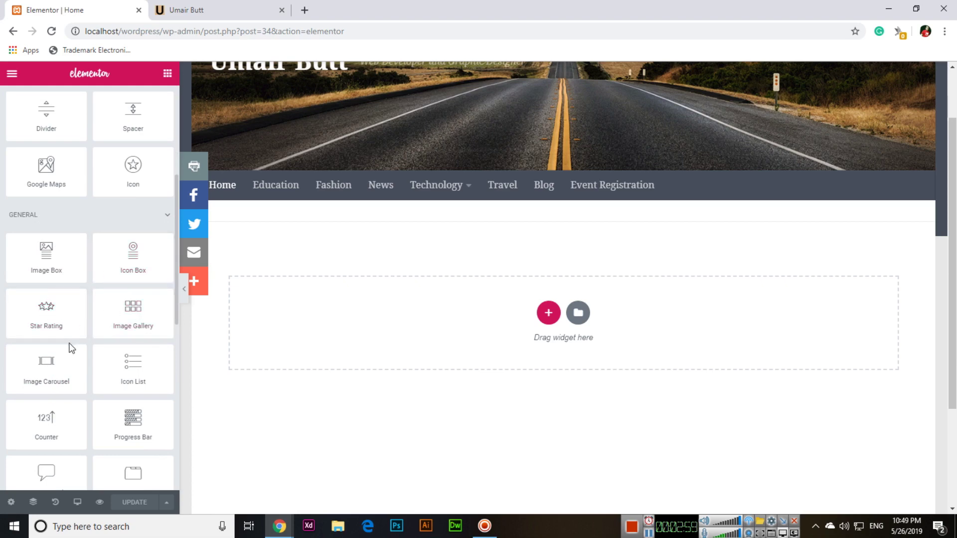
scroll(70, 347, "down", 3)
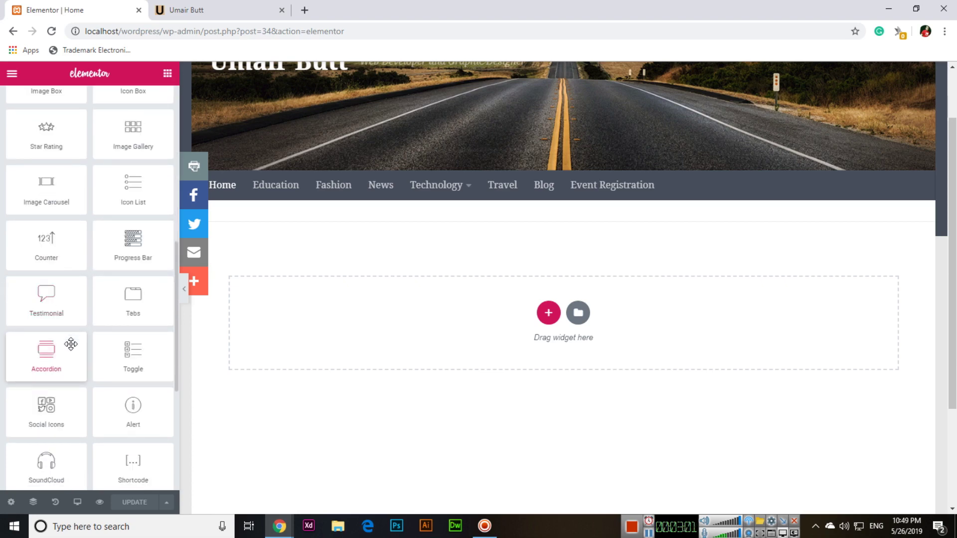
scroll(57, 312, "down", 3)
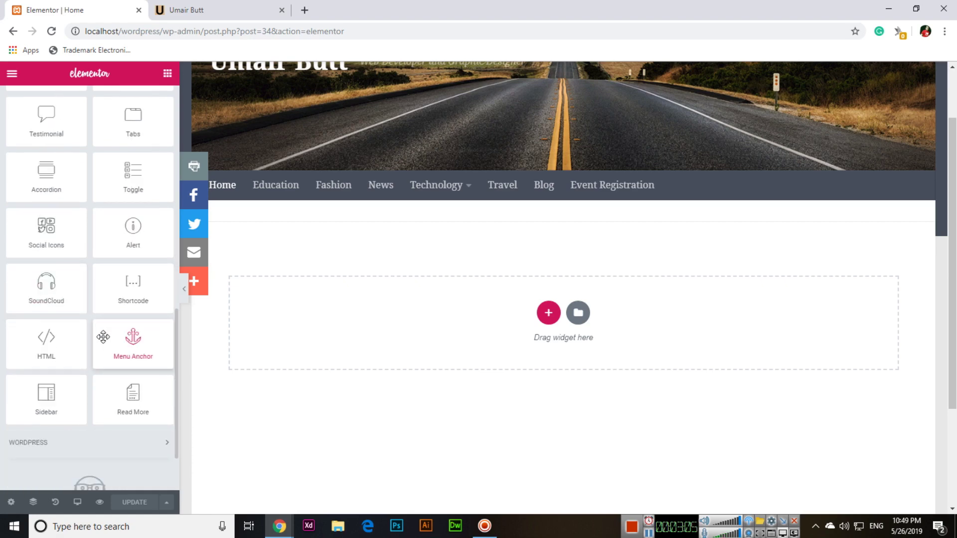
scroll(103, 337, "up", 15)
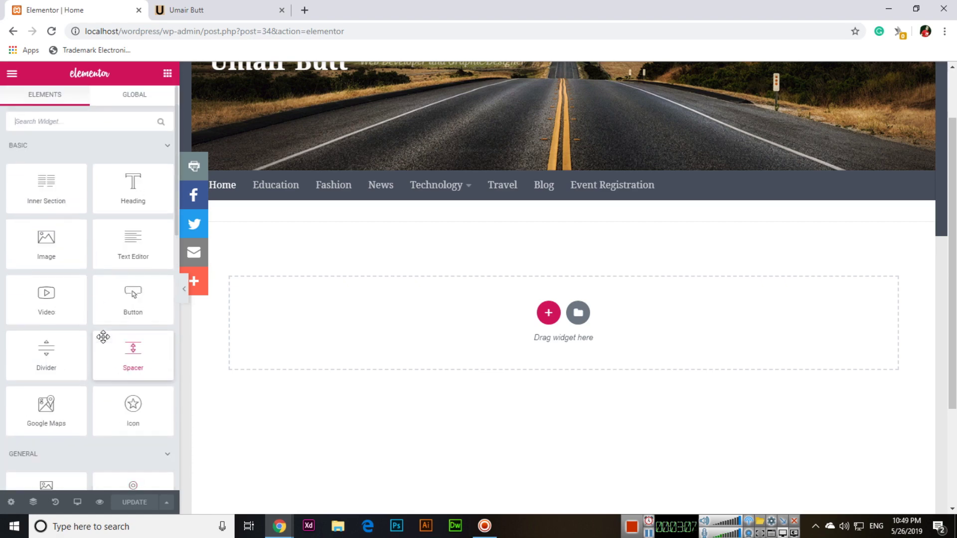
left_click(133, 95)
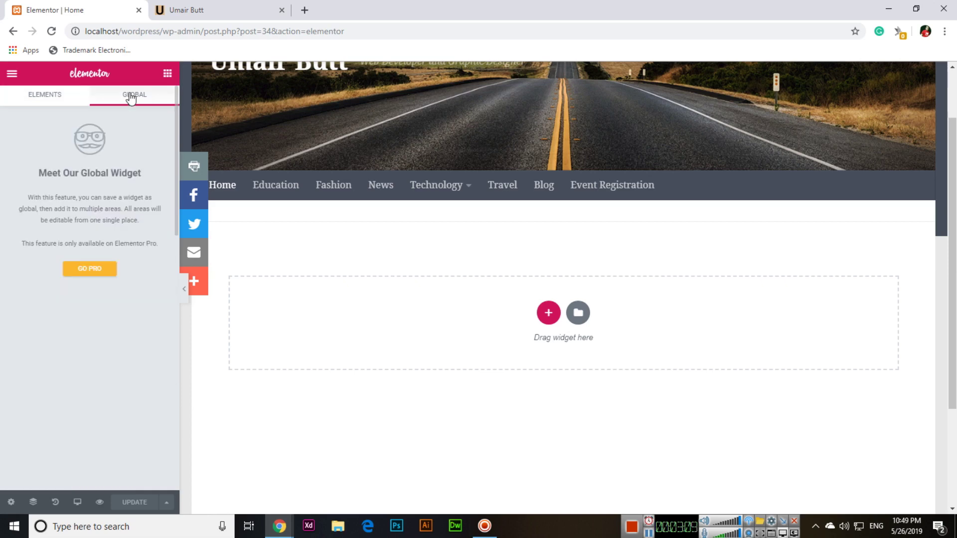
left_click(52, 96)
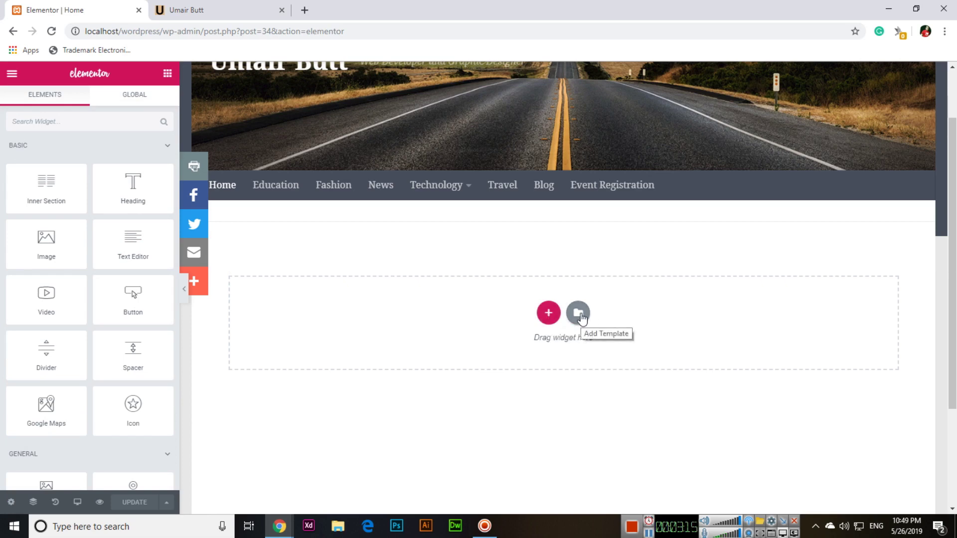
Step: Add a new section with a structure of three equal columns to the empty Home page
left_click(548, 313)
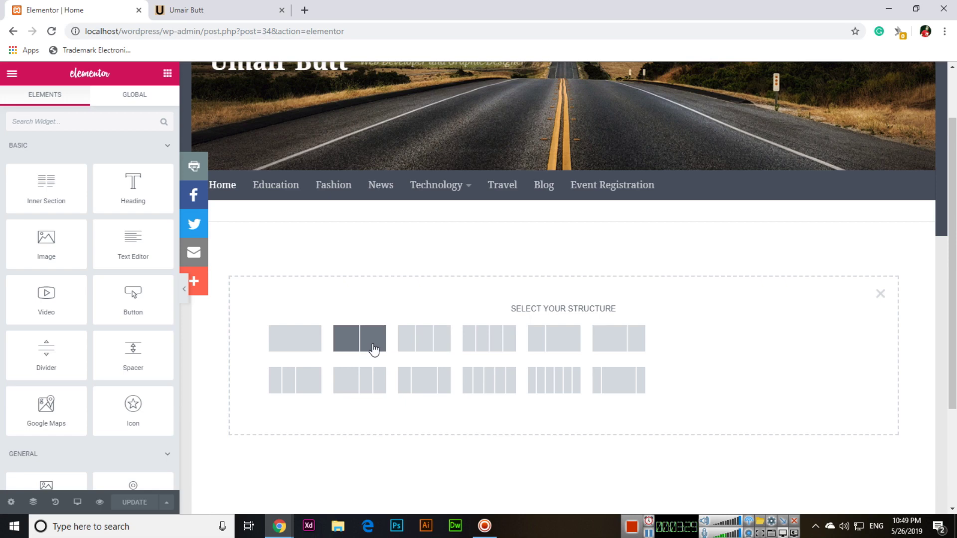
left_click(437, 348)
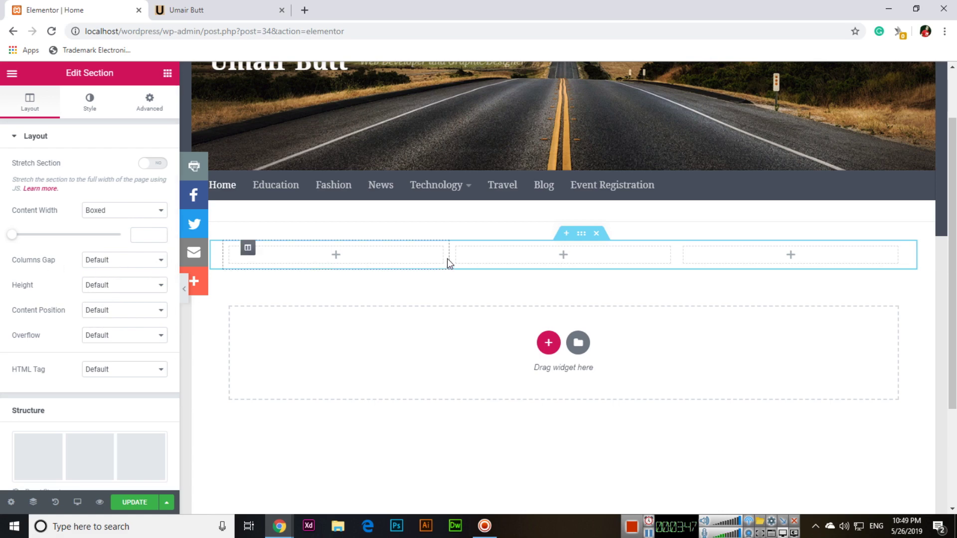
Step: Try the Wide, Wider and Narrow columns gaps on the three-column section and return the gap to Default
left_click(139, 266)
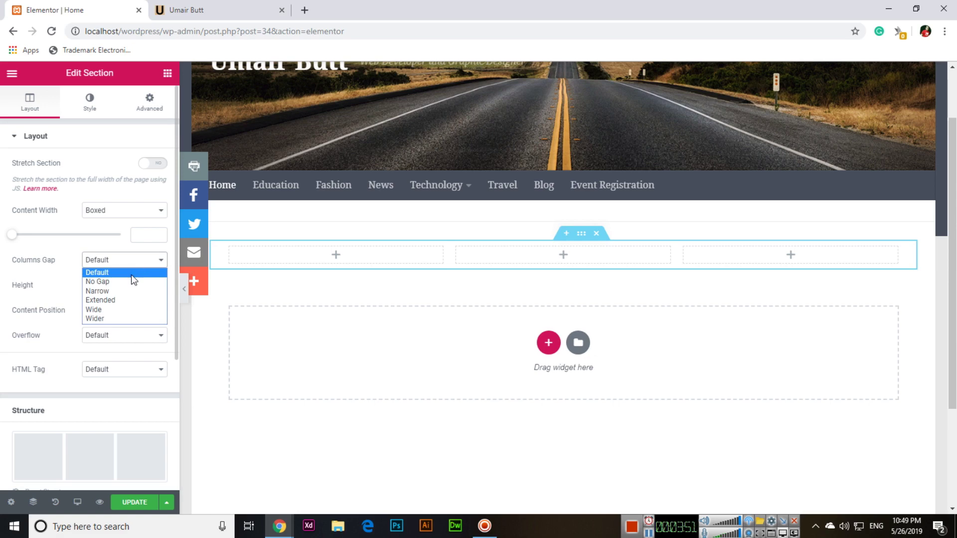
left_click(125, 310)
left_click(132, 267)
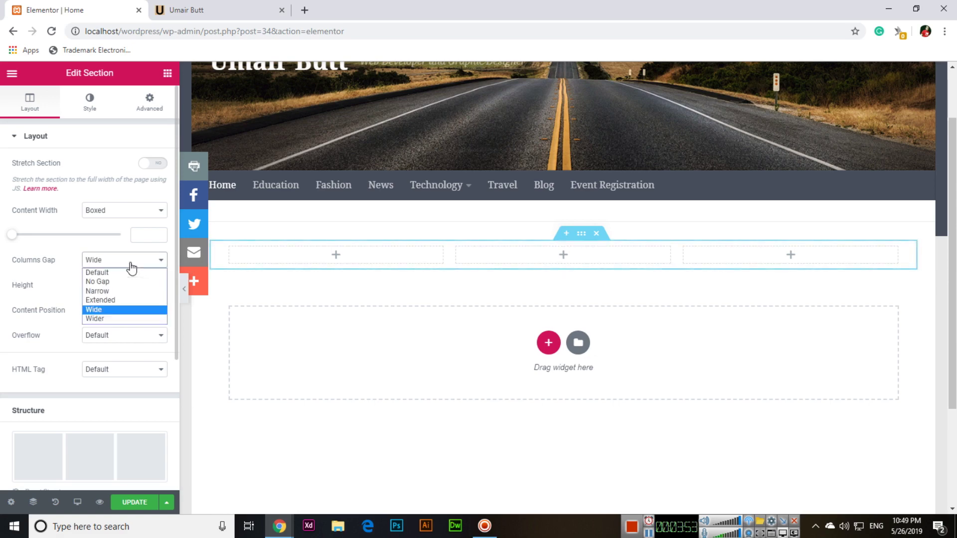
left_click(126, 319)
left_click(129, 269)
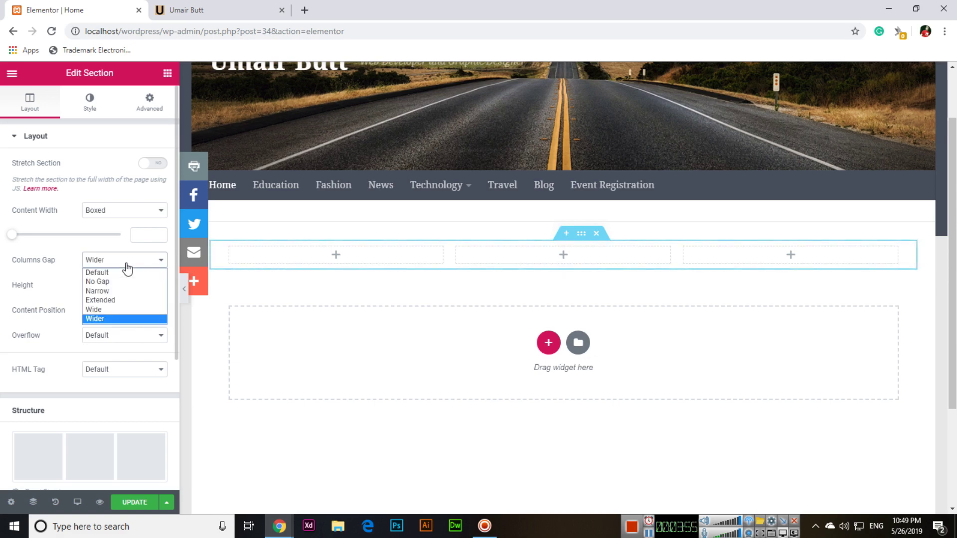
left_click(125, 291)
left_click(124, 267)
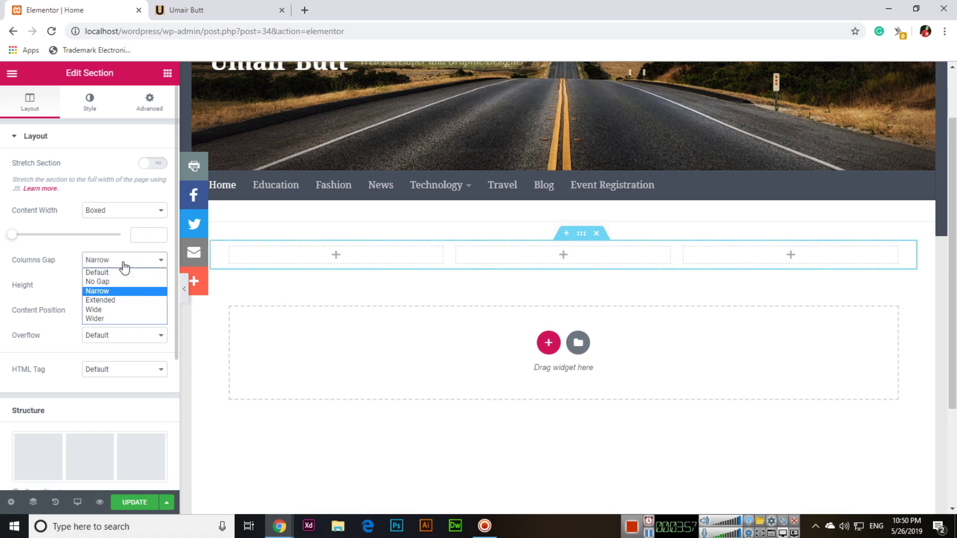
left_click(124, 273)
Step: Review the section's layout, available column structures, Style and Advanced settings, and the editor's main menu options
scroll(151, 346, "down", 2)
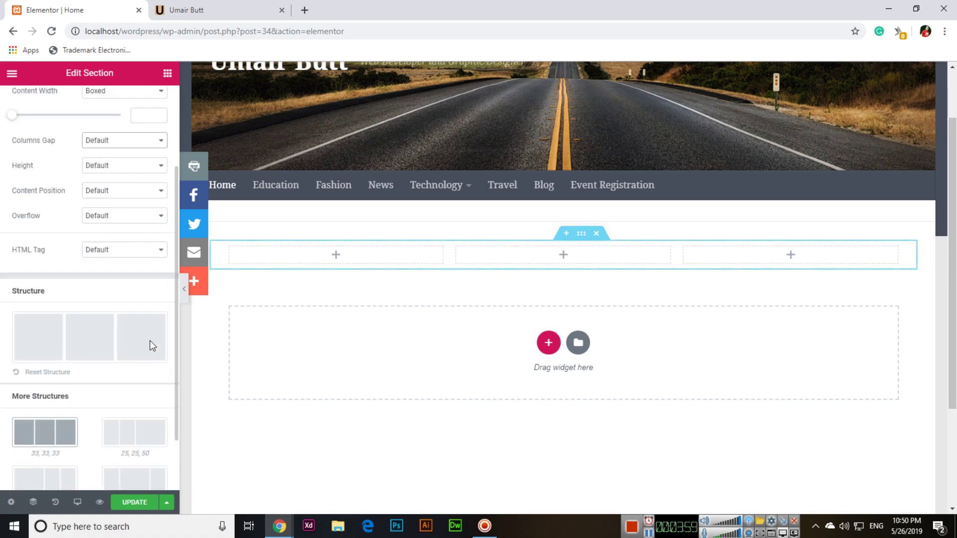
scroll(150, 340, "down", 2)
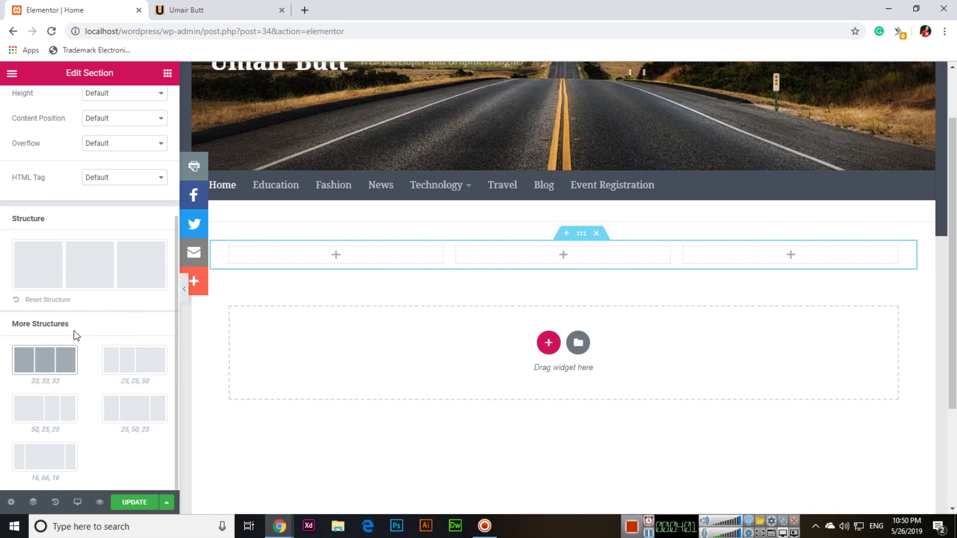
scroll(80, 328, "up", 4)
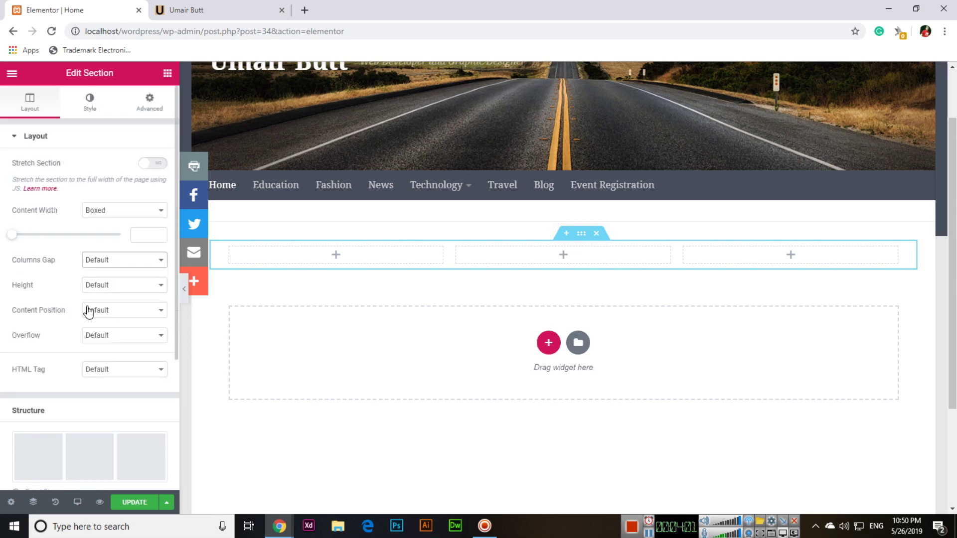
left_click(91, 106)
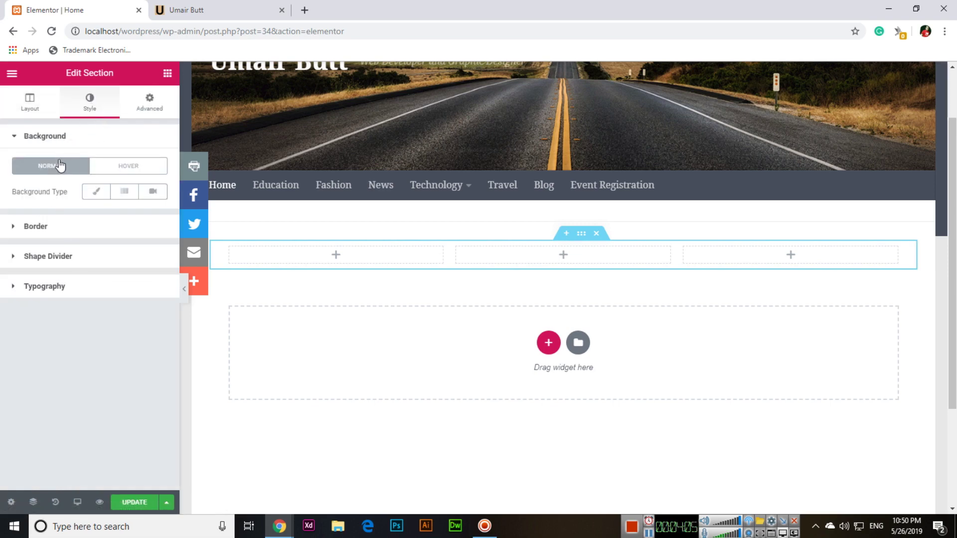
left_click(40, 227)
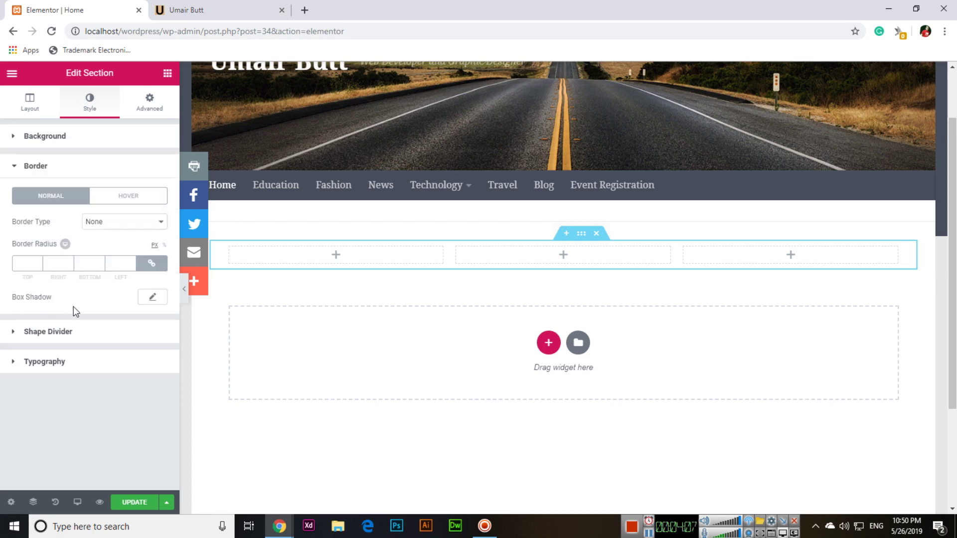
left_click(119, 134)
left_click(152, 103)
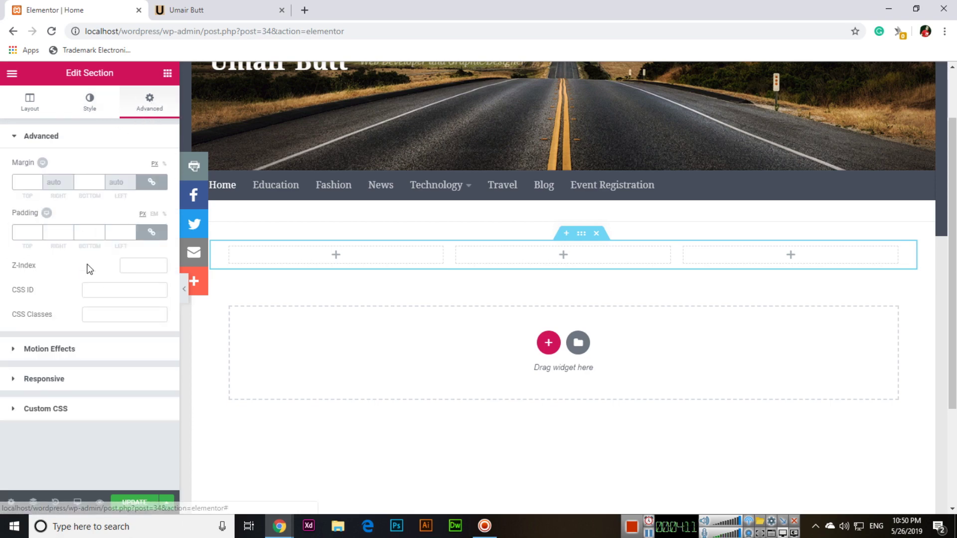
left_click(33, 108)
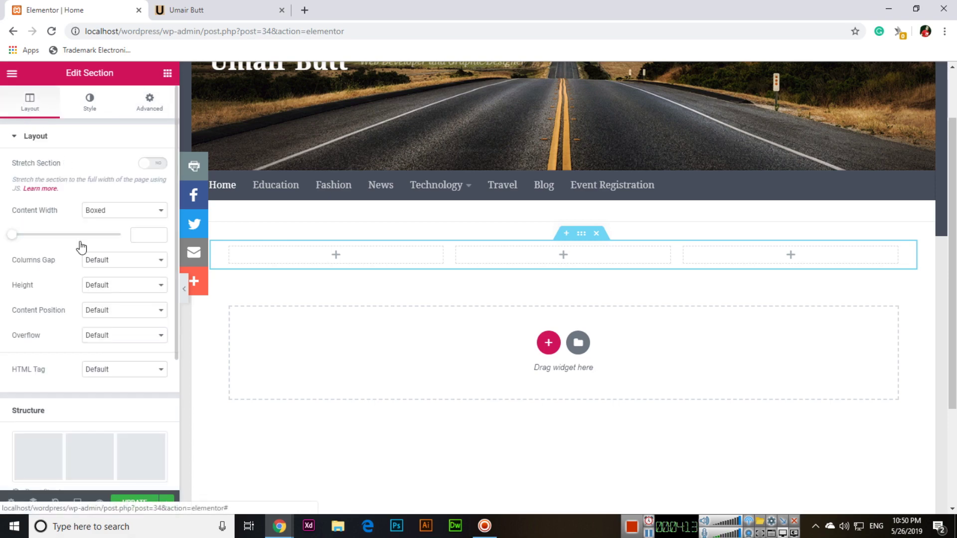
scroll(82, 281, "down", 4)
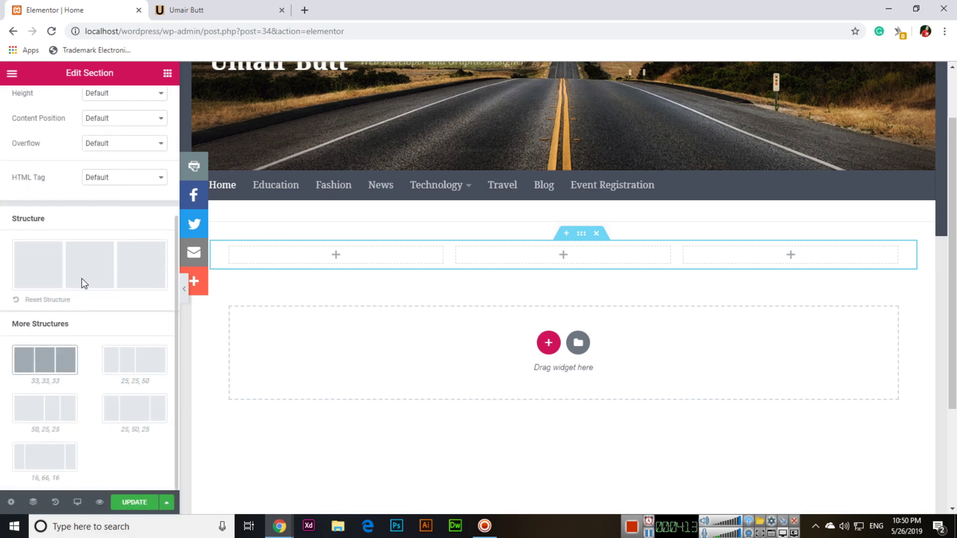
left_click(15, 80)
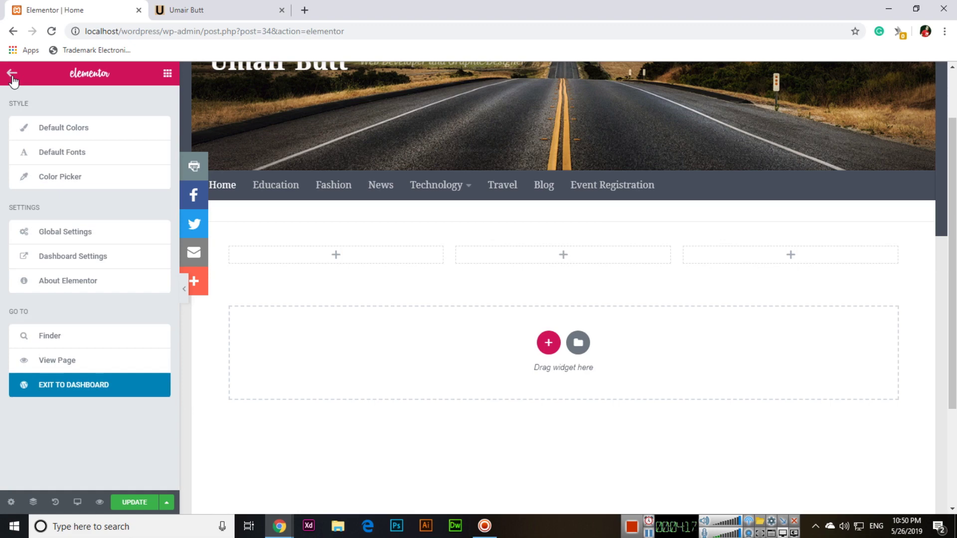
left_click(12, 77)
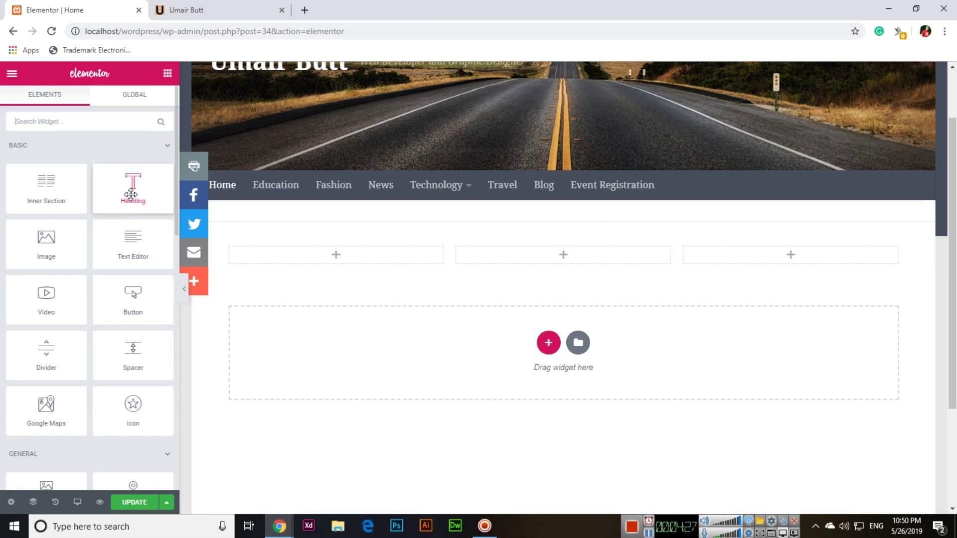
Step: Add a Heading widget to the first column of the section and select its placeholder title
left_click_drag(130, 194, 286, 257)
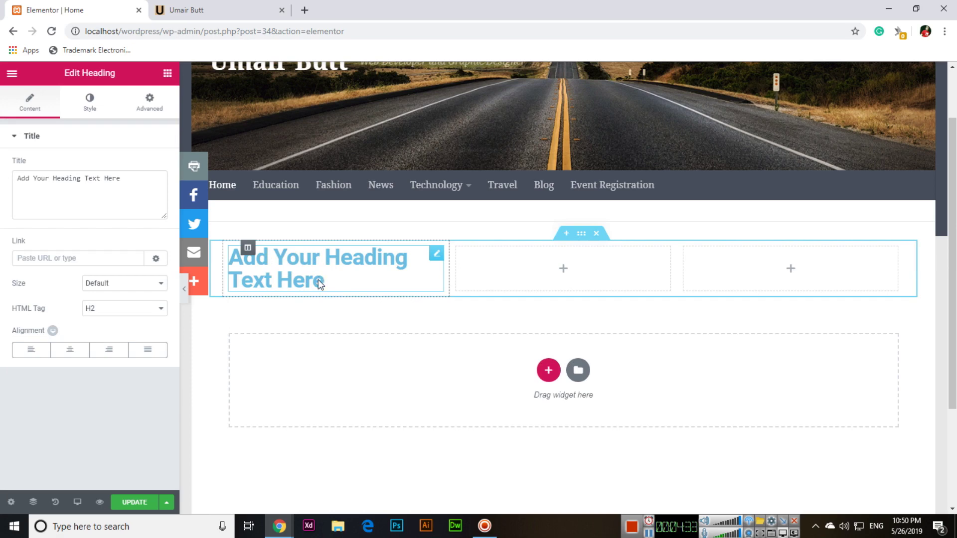
left_click_drag(129, 179, 7, 182)
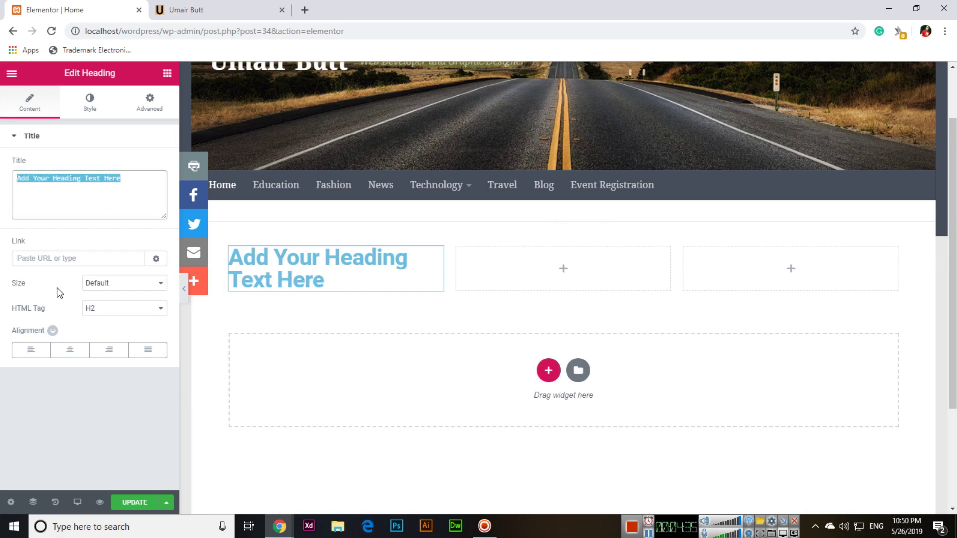
type("About U")
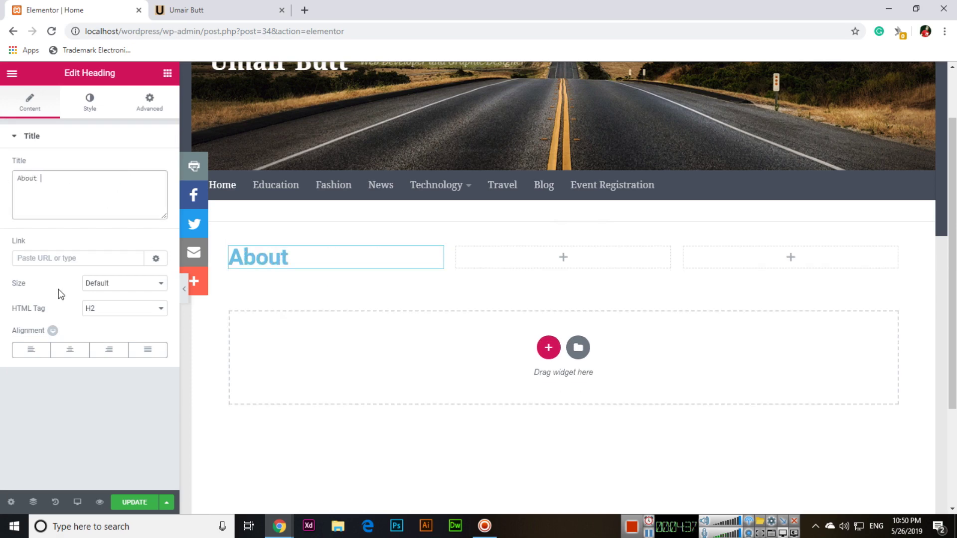
key("BackSpace")
type("U")
key("BackSpace")
key("BackSpace")
key("BackSpace")
key("BackSpace")
key("BackSpace")
key("BackSpace")
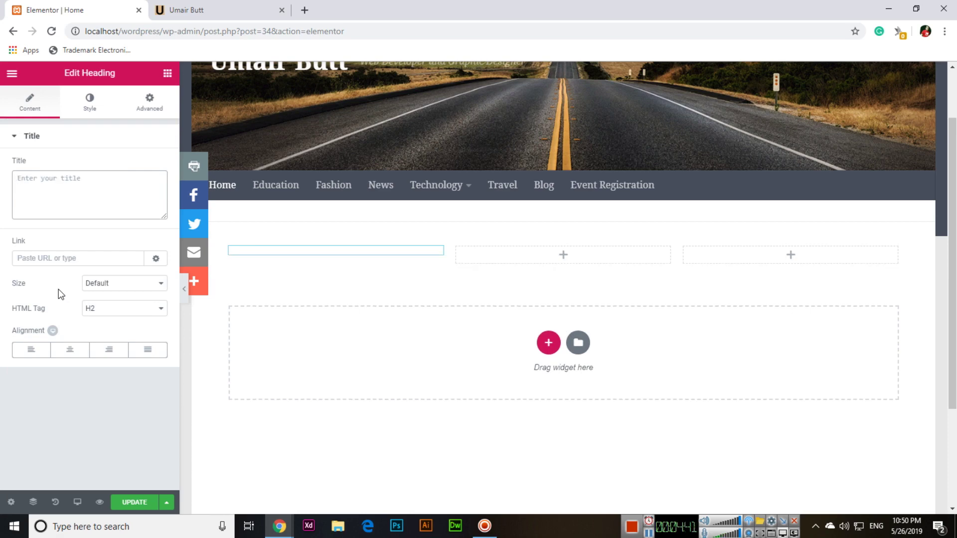
type("HT")
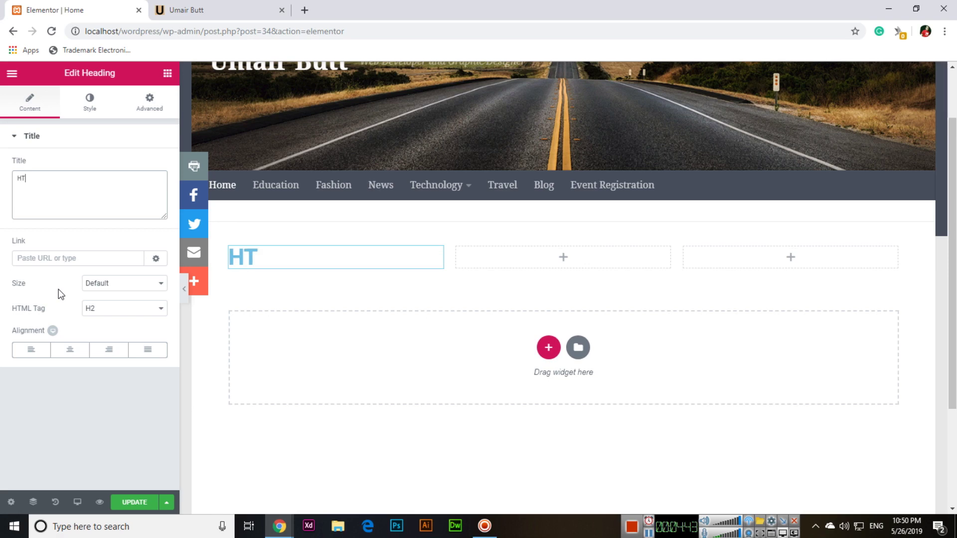
key("BackSpace")
key("BackSpace")
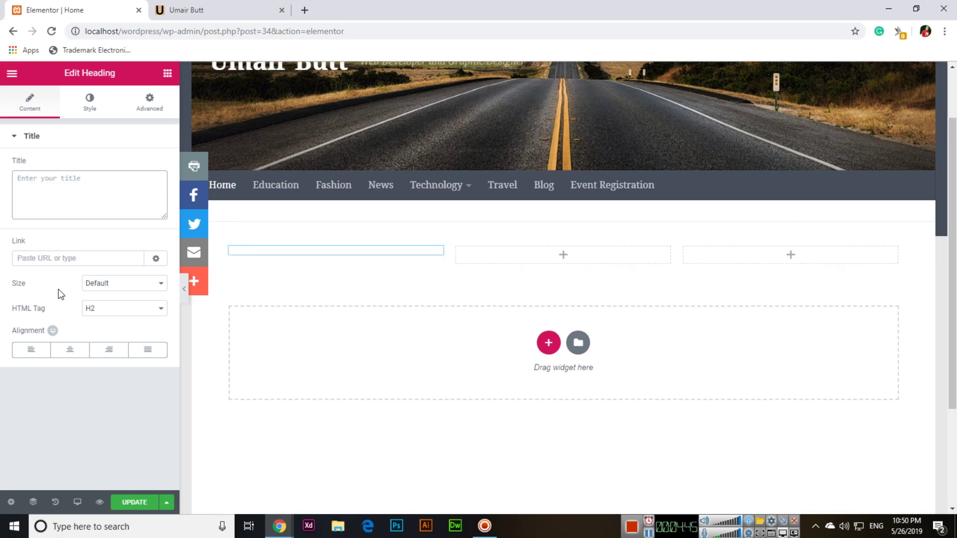
Step: Set the heading's title to "Graphic Designing", keeping the H2 HTML tag
type("Graphic Designing")
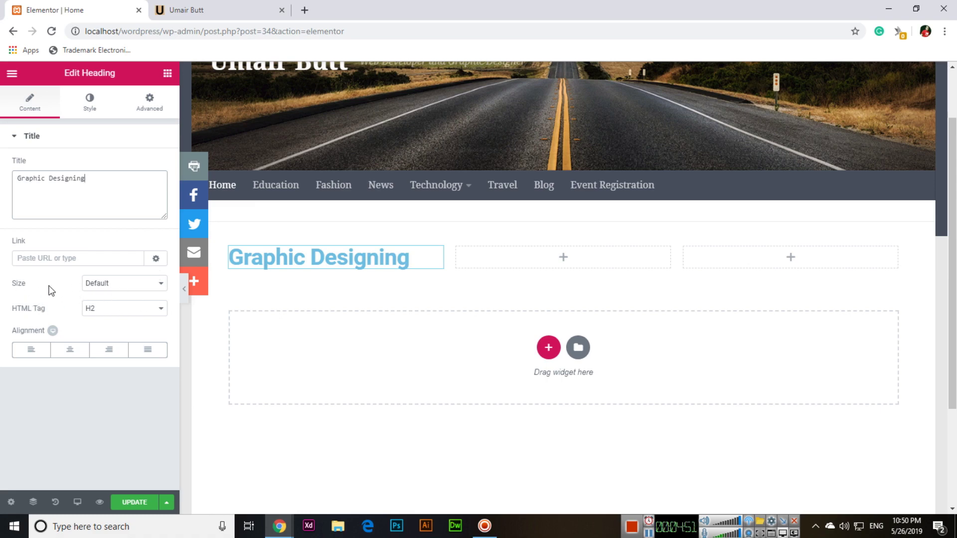
left_click(134, 311)
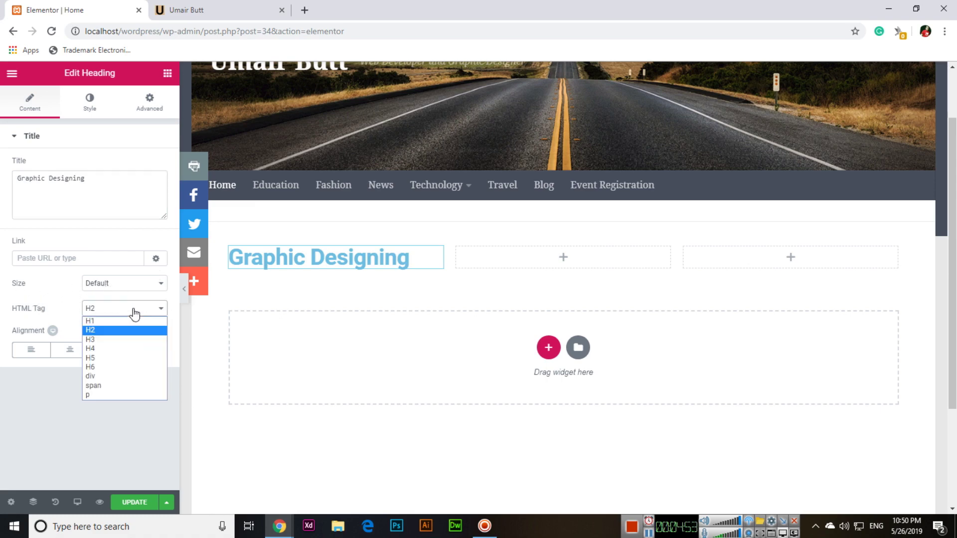
left_click(134, 313)
Step: Try the Medium, XL and XXL sizes on the "Graphic Designing" heading, then set it to Large with centred alignment
left_click(119, 285)
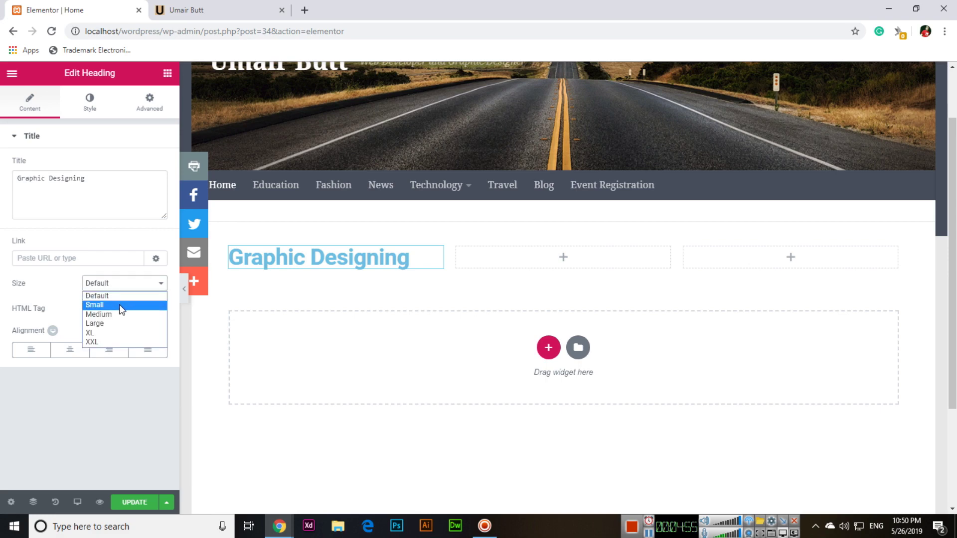
left_click(119, 314)
left_click(116, 285)
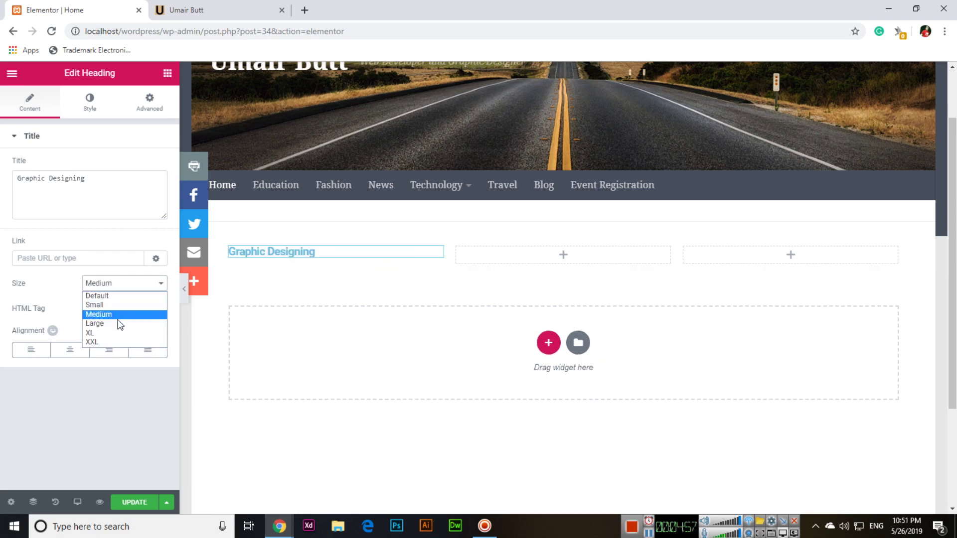
left_click(118, 323)
left_click(115, 285)
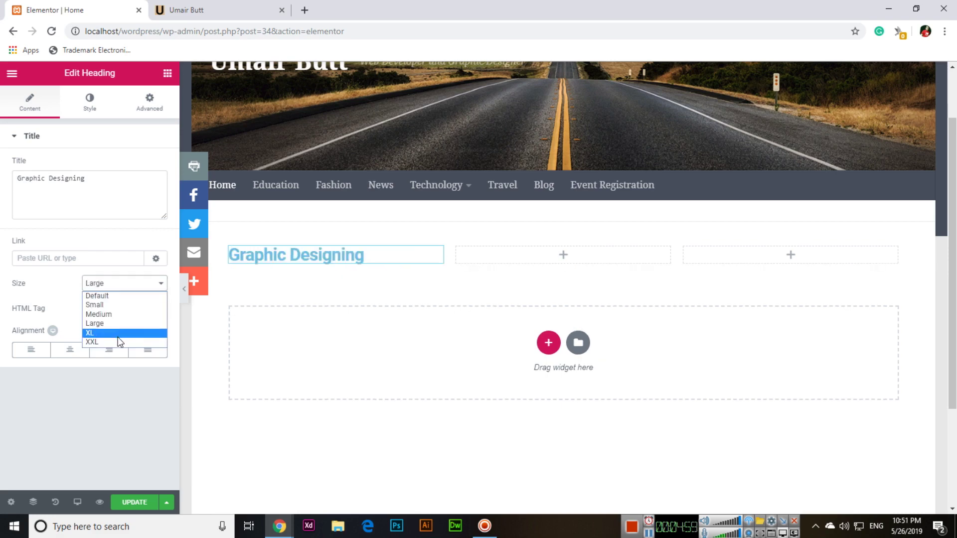
left_click(121, 333)
left_click(119, 285)
left_click(115, 340)
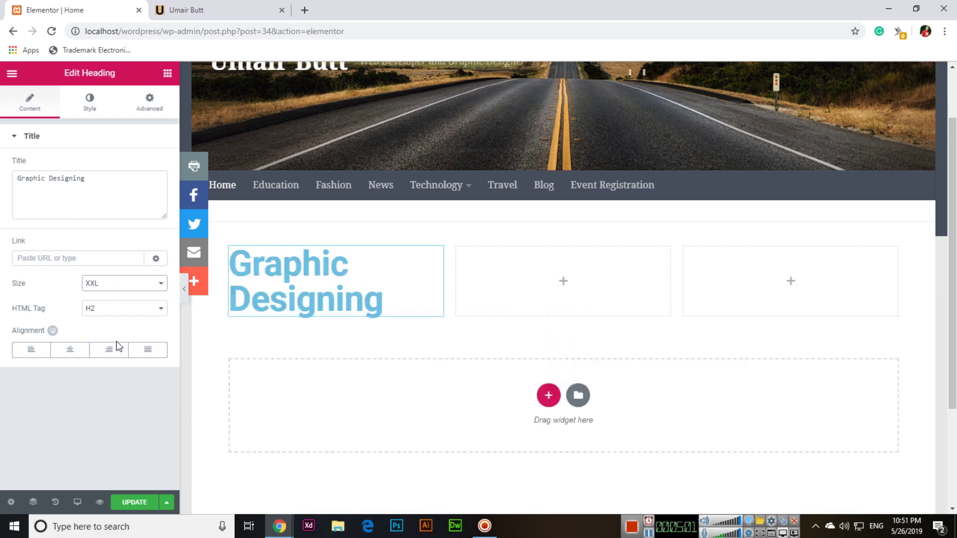
left_click(115, 288)
left_click(118, 325)
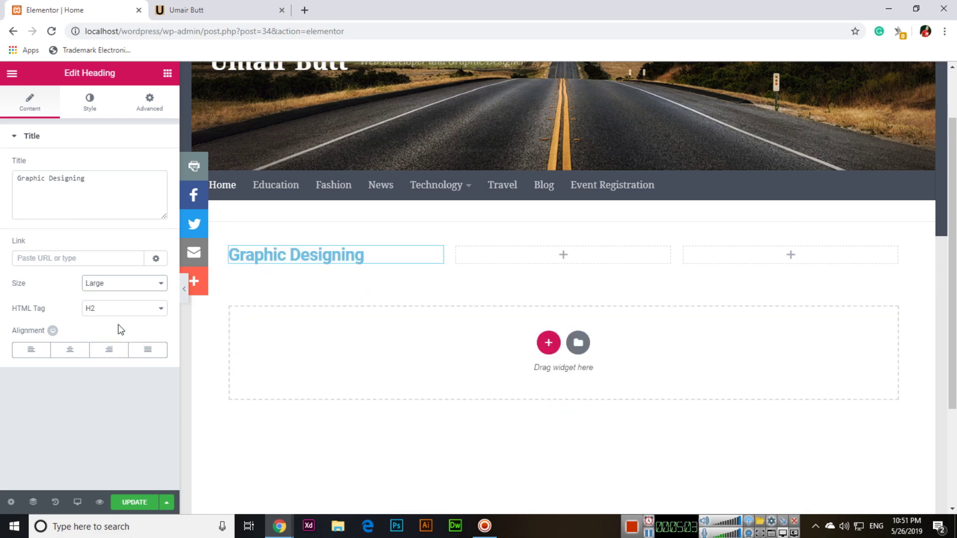
left_click(75, 352)
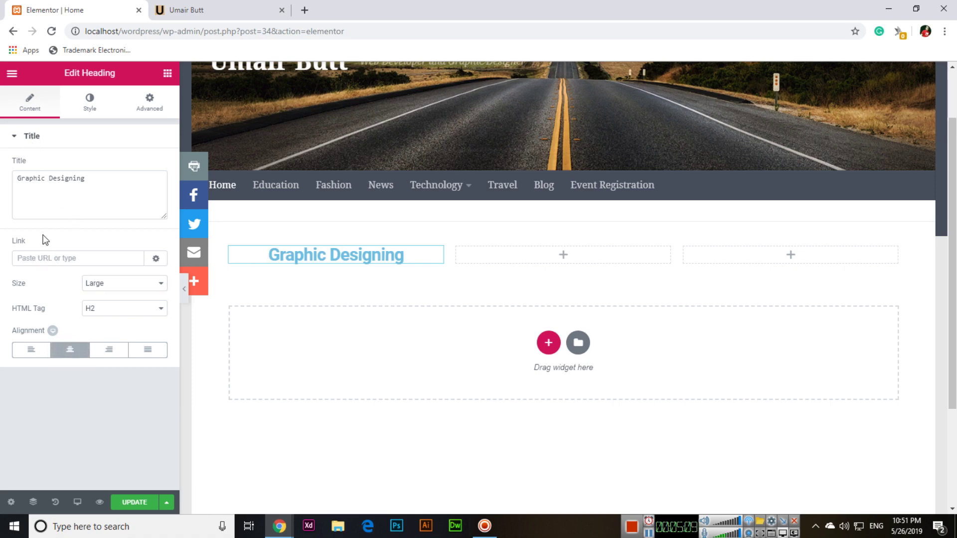
Step: Add a Text Editor widget below the "Graphic Designing" heading in the first column
left_click(104, 258)
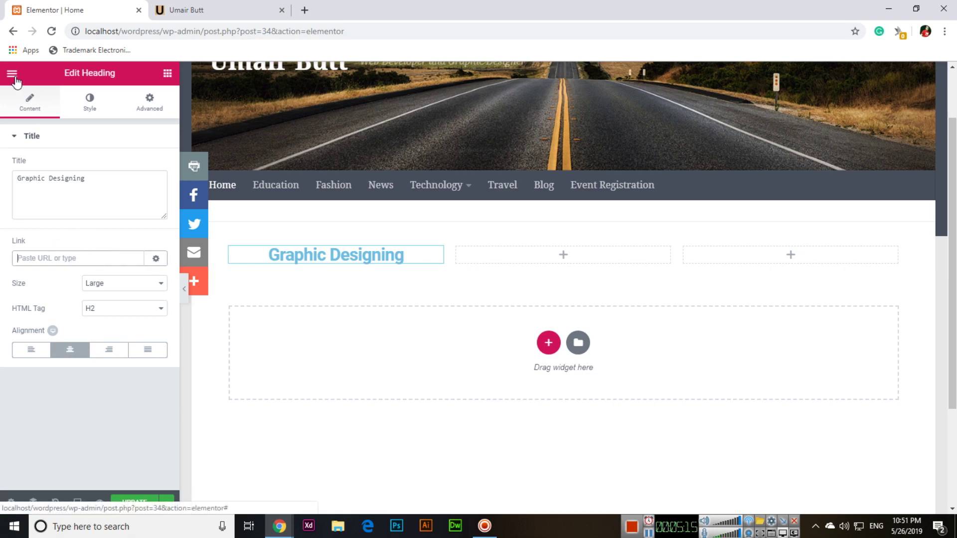
left_click(166, 75)
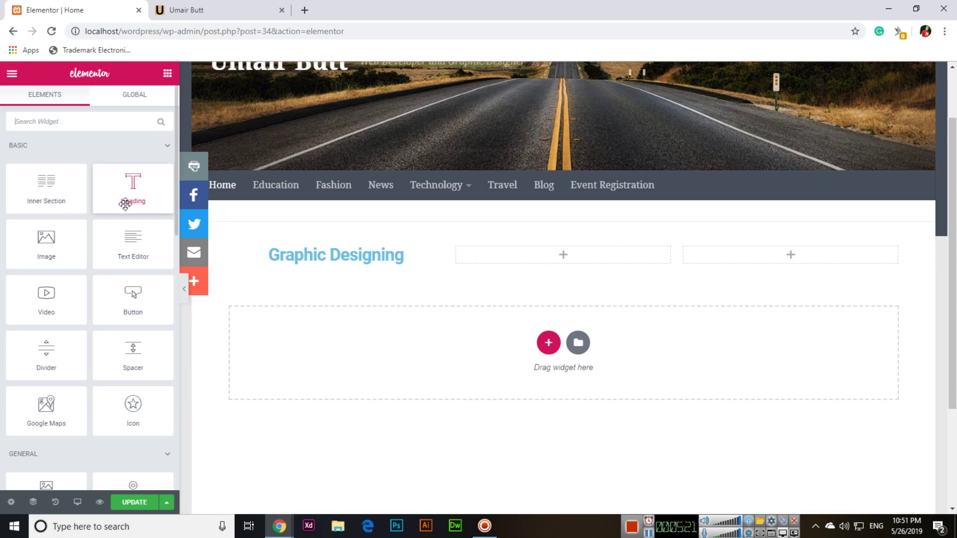
left_click(370, 252)
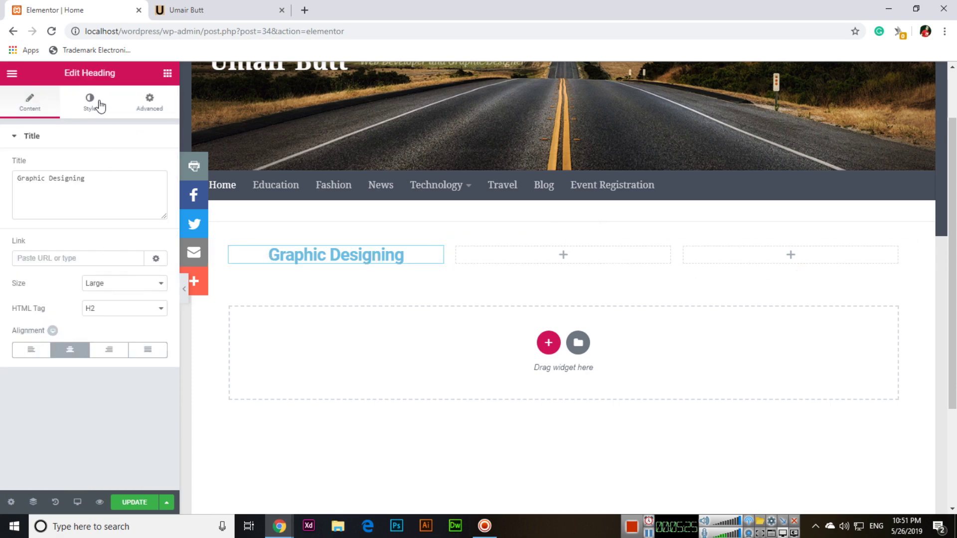
left_click(167, 74)
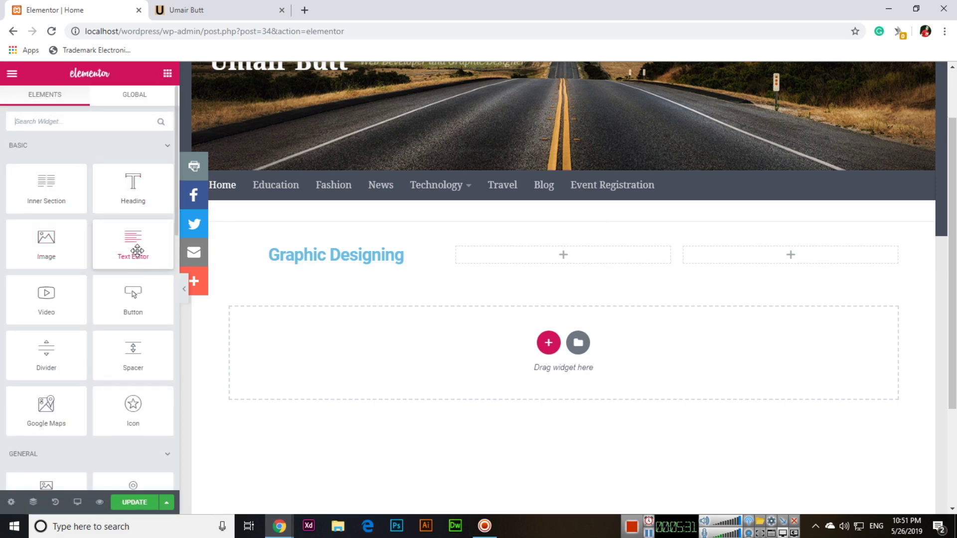
left_click_drag(137, 250, 306, 265)
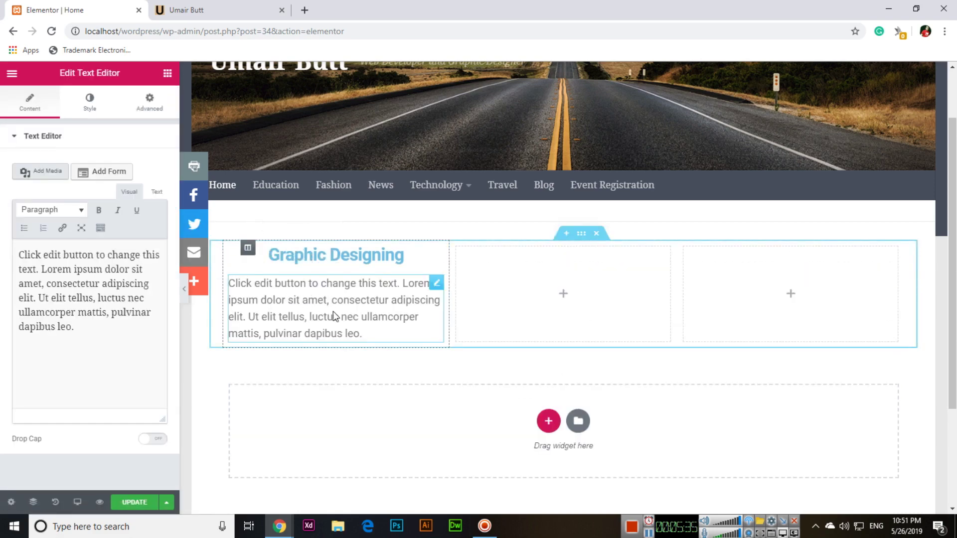
Step: Replace the placeholder text with a sentence about learning Graphic Designing with the site owner, naming Adobe Photoshop, Adobe Illustrator and Adobe InDesign
left_click(91, 333)
key("ctrl+a")
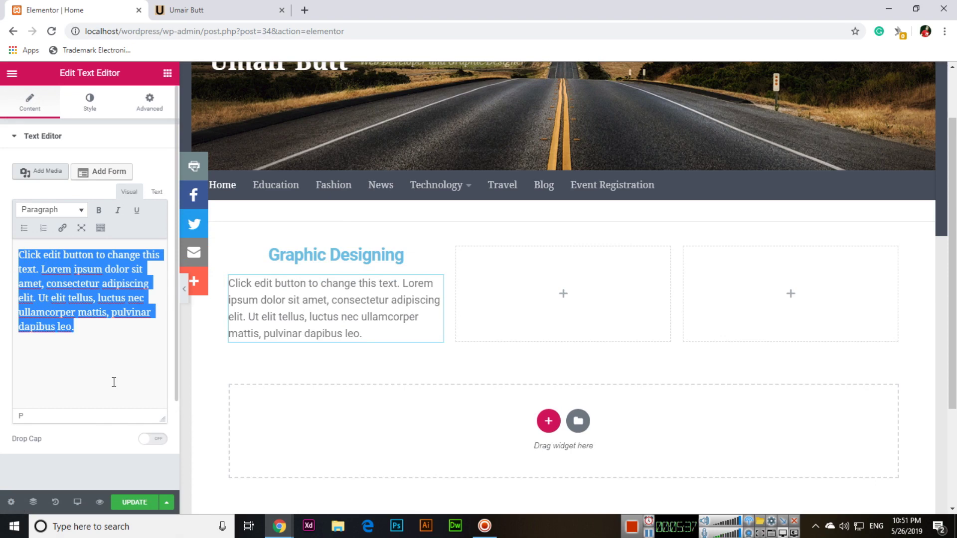
type("Learn Graphic Designing")
key("BackSpace")
key("BackSpace")
type("gn")
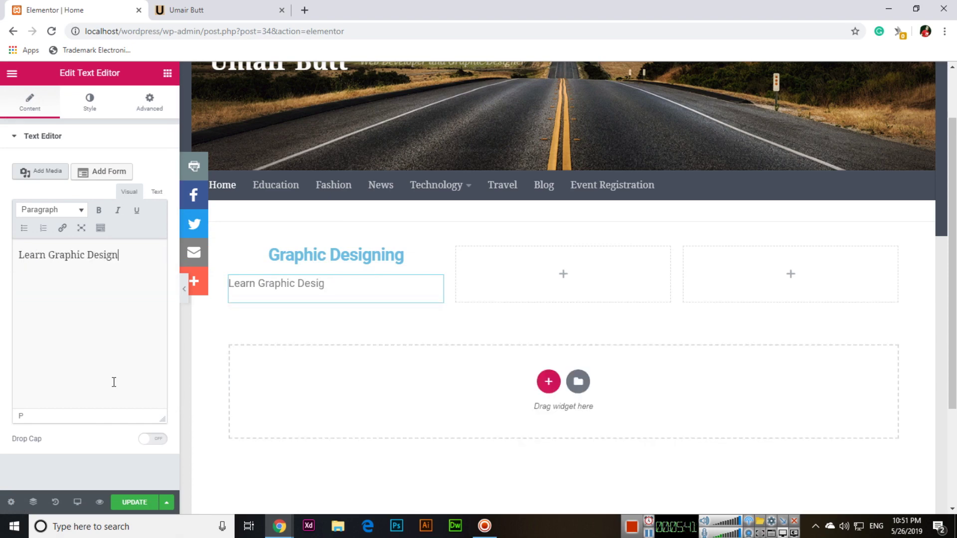
type("ing with Umair Butt and learn Adobe Photos")
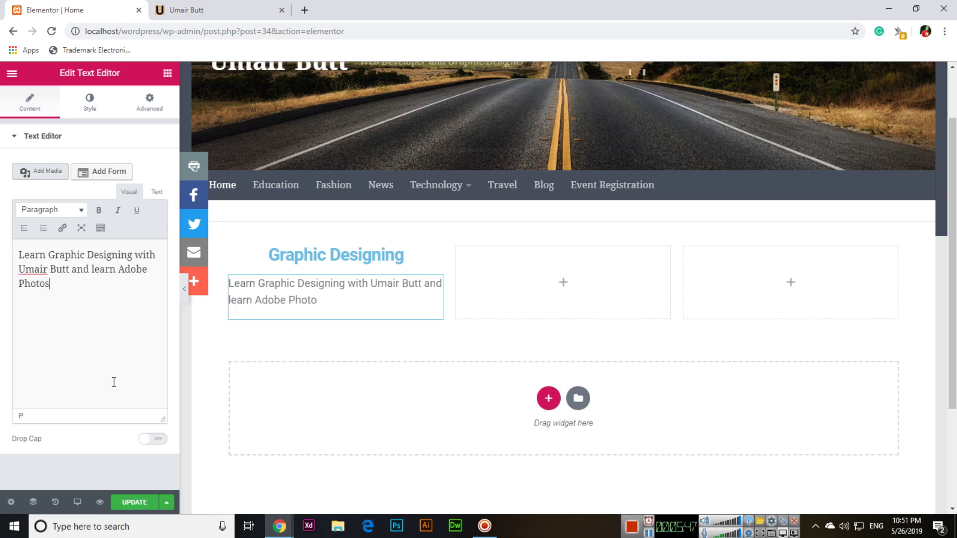
type("hop, Adobe Illustrator and Adobe InDesign.")
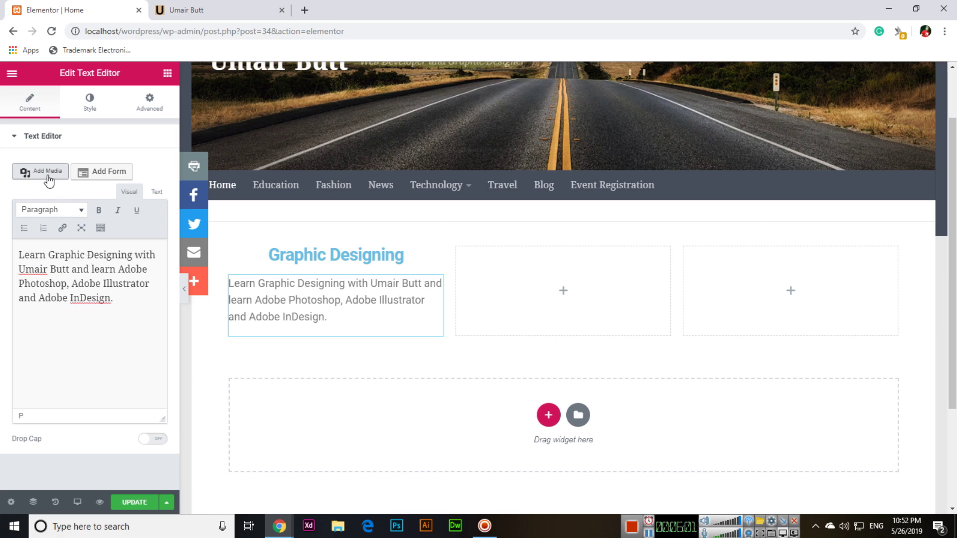
left_click(156, 196)
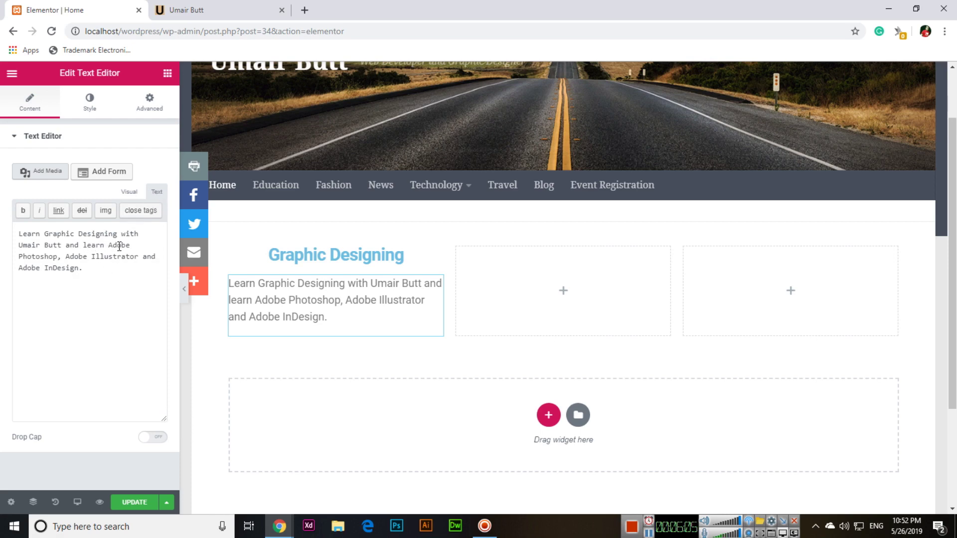
left_click(133, 196)
left_click_drag(114, 299, 2, 255)
left_click(64, 210)
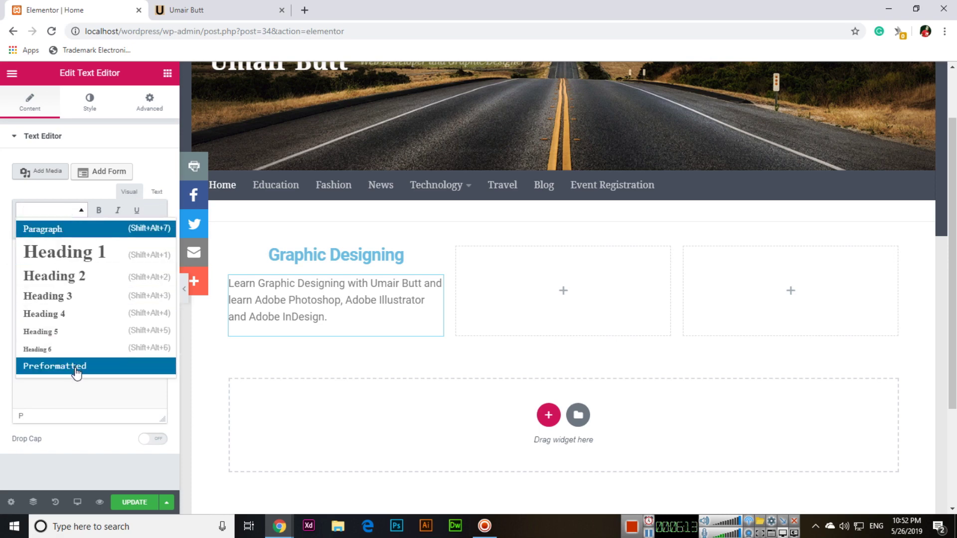
left_click(58, 211)
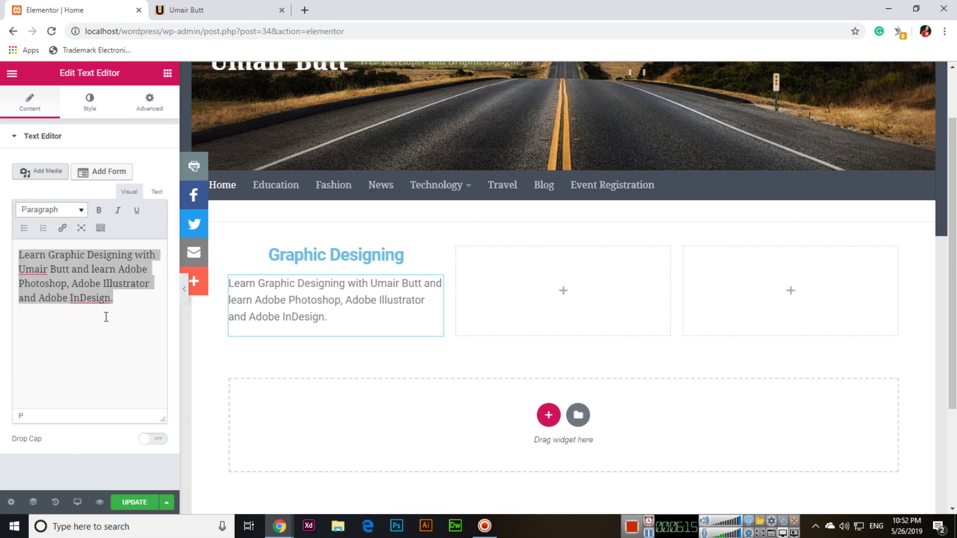
Step: Make the words "Graphic Designing" bold in the first column's descriptive text
left_click(100, 298)
left_click_drag(48, 255, 137, 255)
left_click(99, 211)
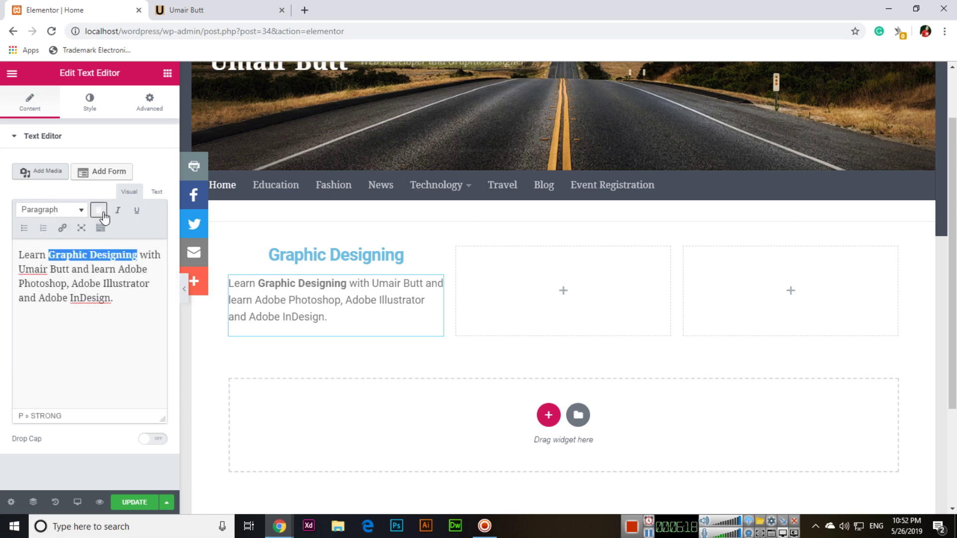
left_click(129, 299)
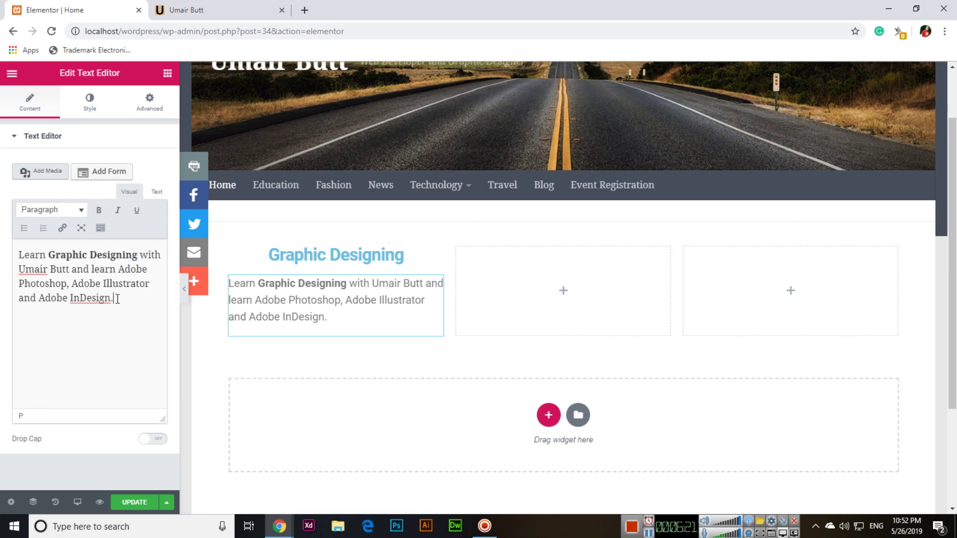
left_click_drag(114, 298, 3, 251)
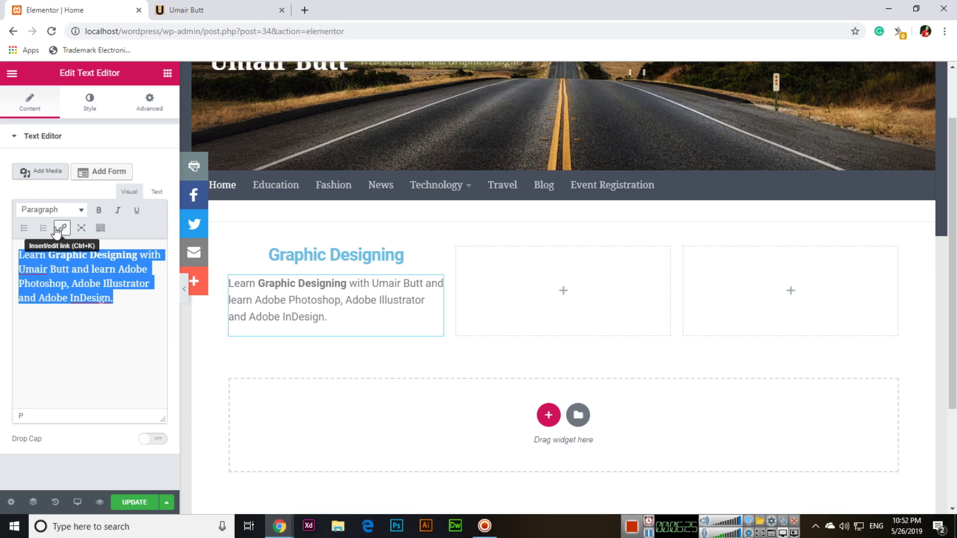
left_click(128, 299)
Step: Centre the alignment of the descriptive text in the first column, leaving its typography at the defaults
left_click(83, 102)
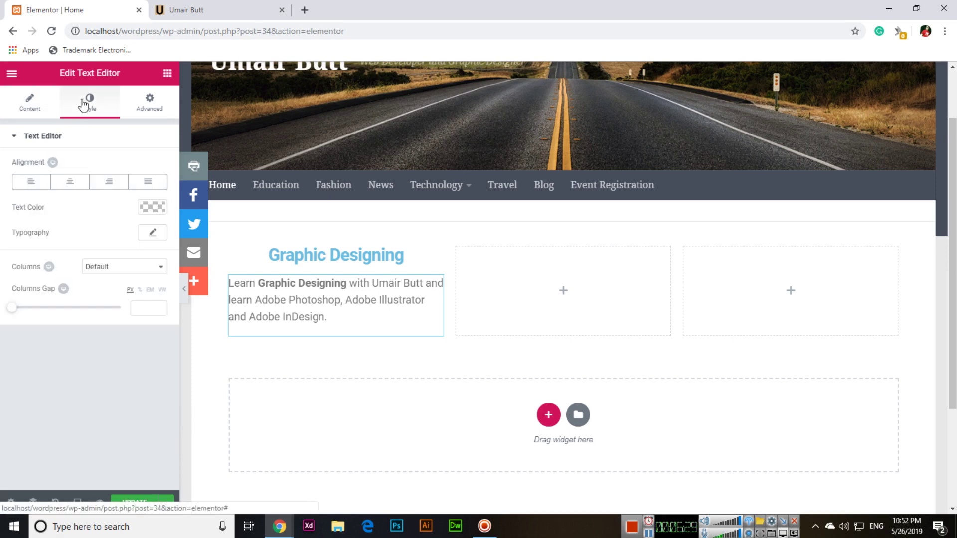
left_click(71, 185)
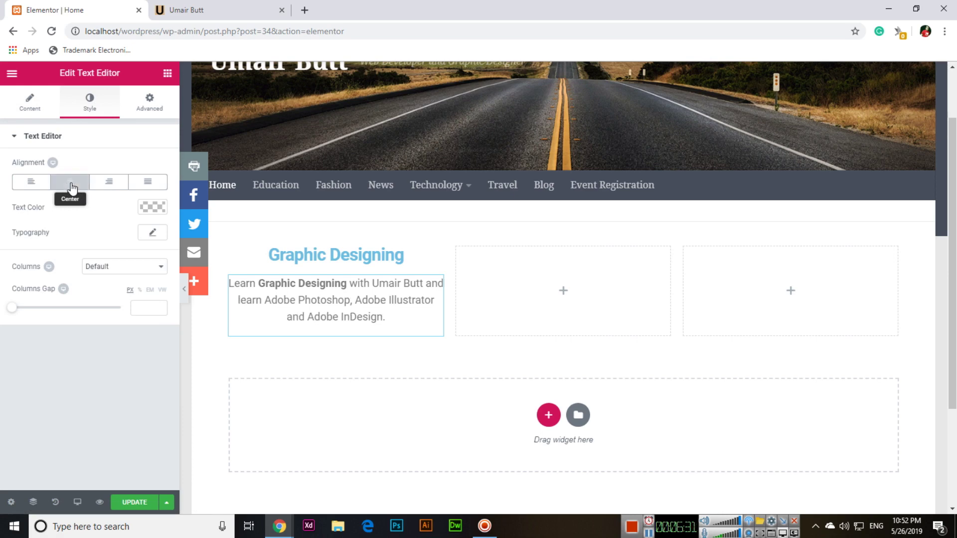
left_click(156, 236)
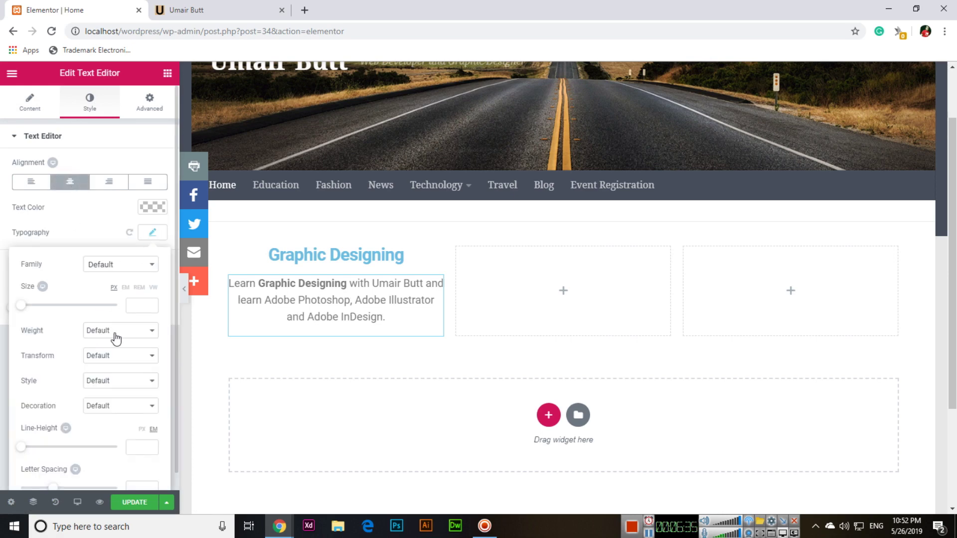
scroll(139, 348, "down", 1)
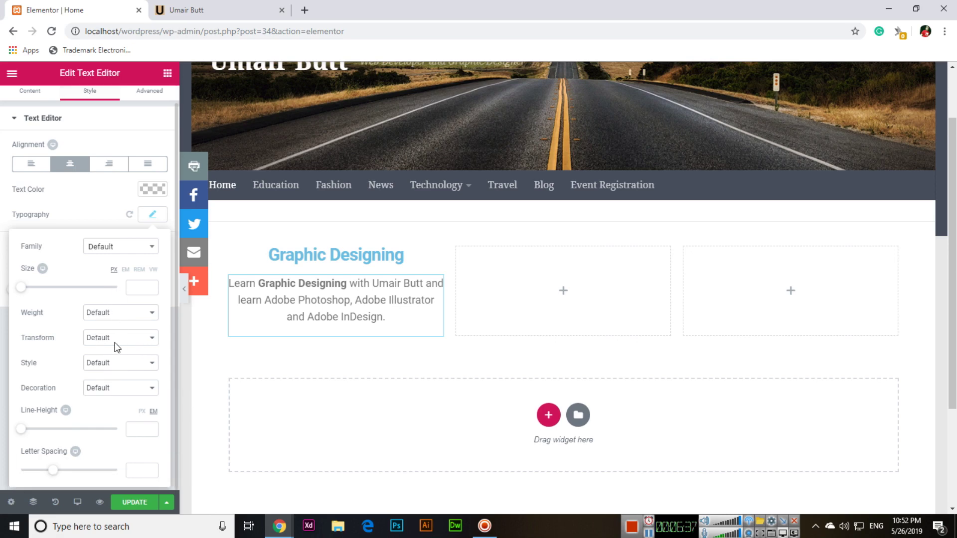
left_click(104, 211)
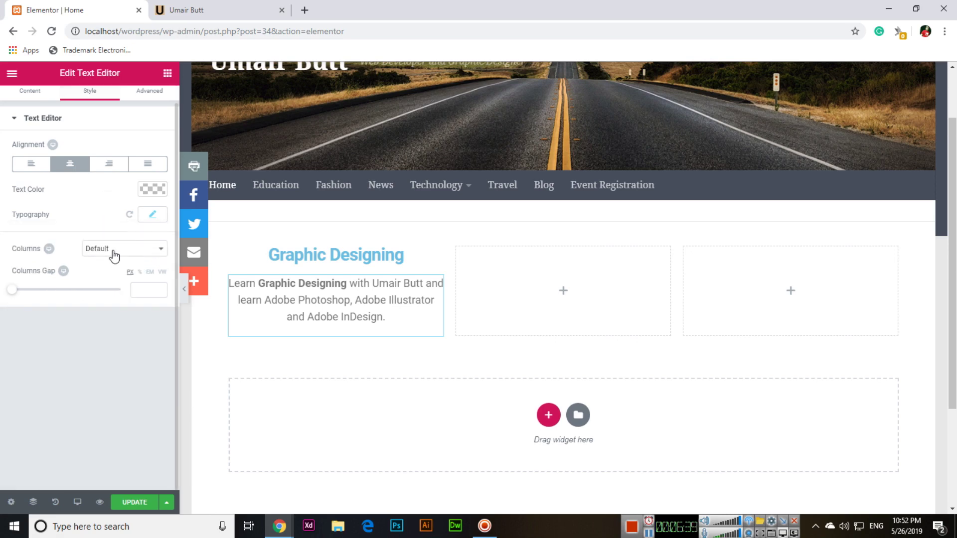
Step: Give the descriptive text a Zoom In entrance animation with Normal duration
left_click(146, 94)
scroll(102, 287, "down", 1)
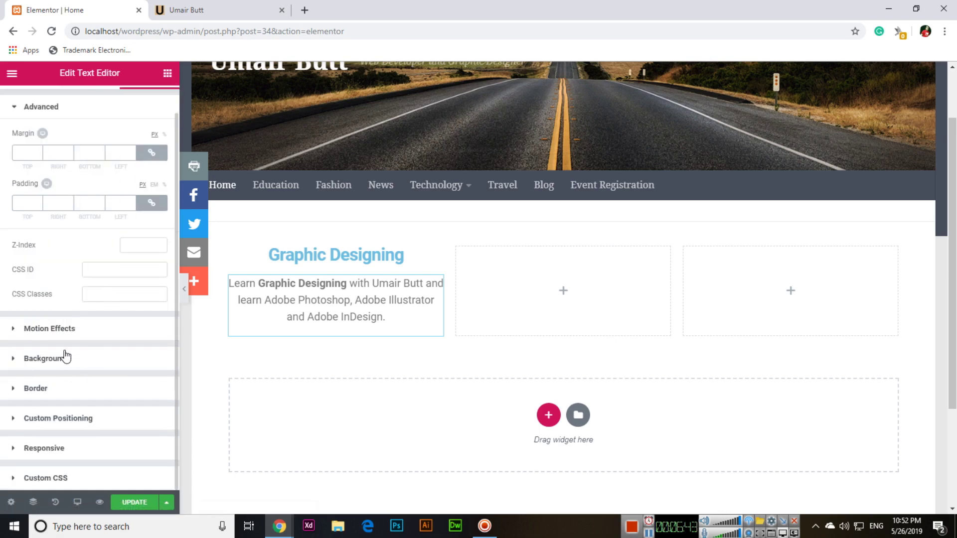
left_click(20, 334)
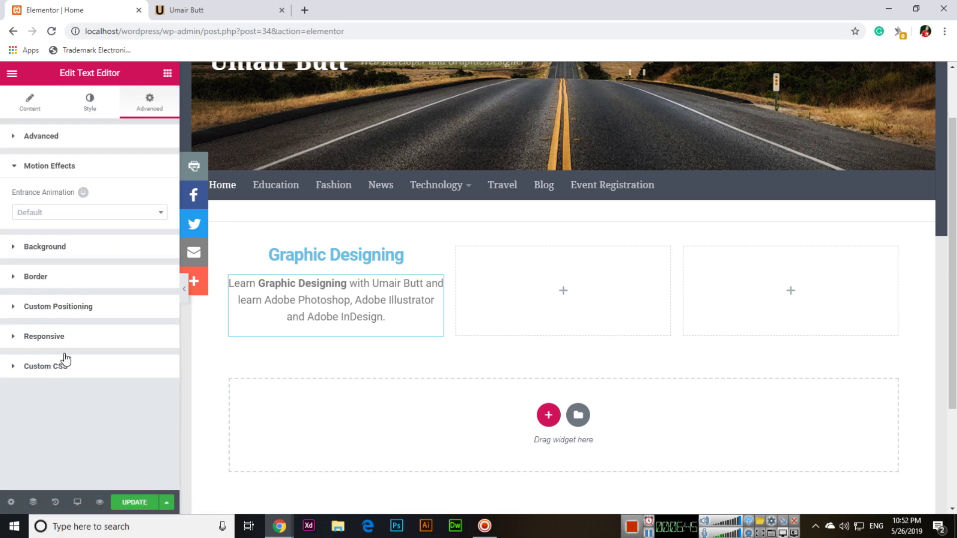
left_click(81, 218)
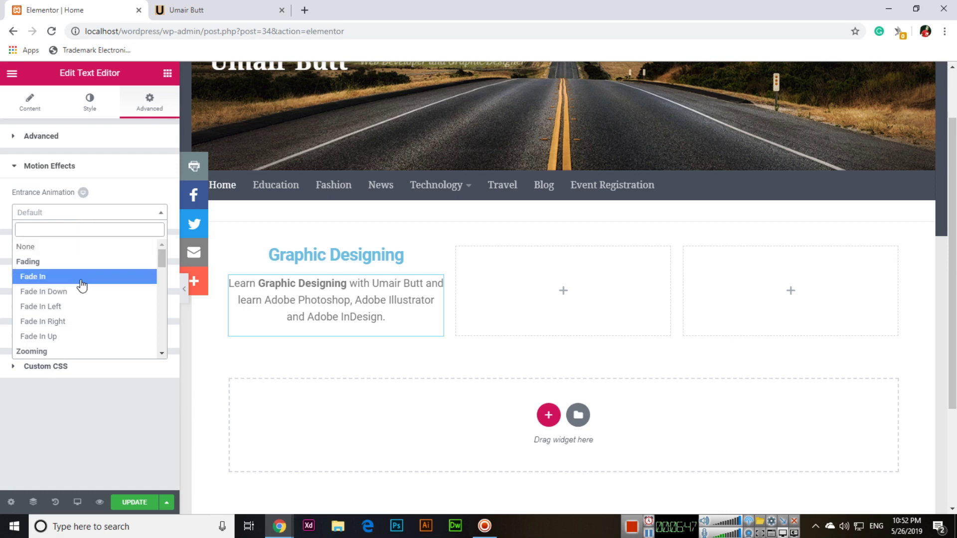
scroll(81, 285, "down", 1)
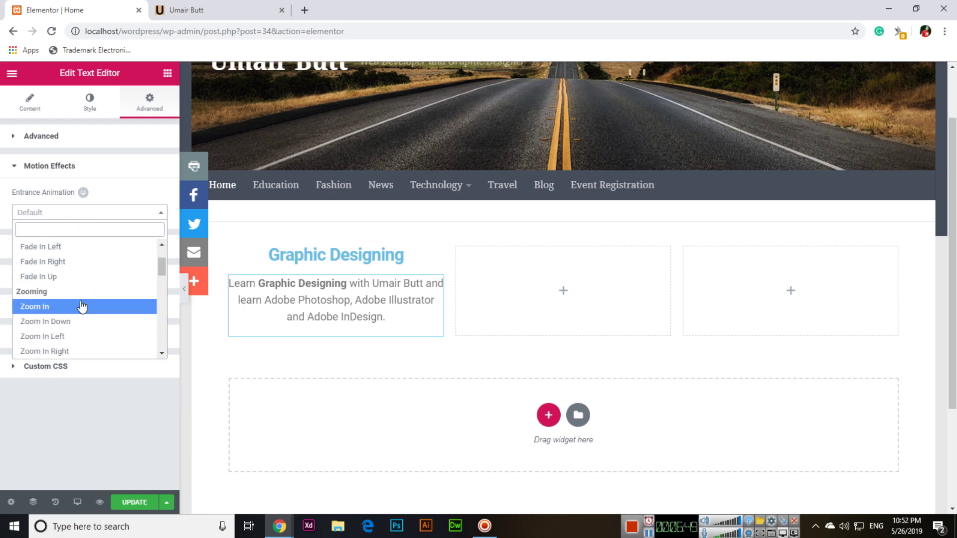
left_click(83, 306)
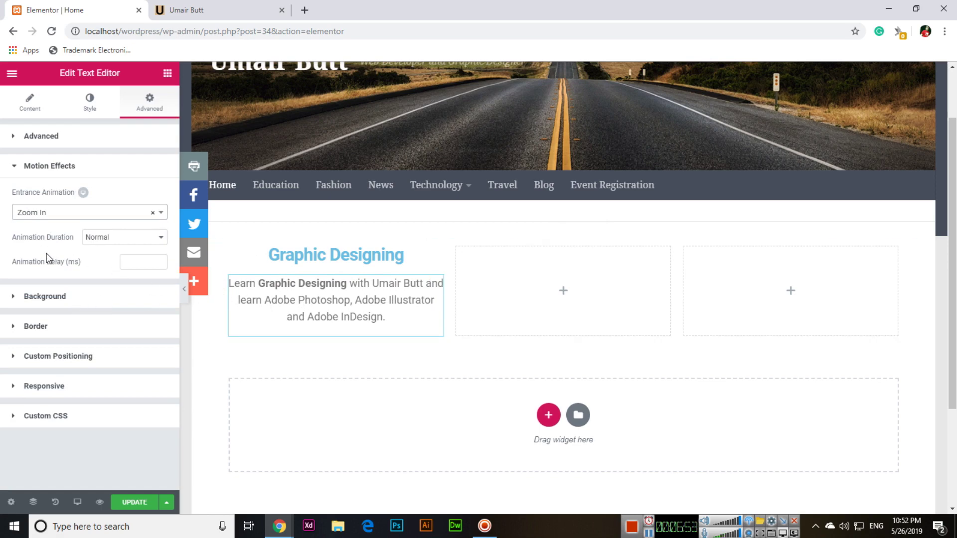
left_click(132, 239)
left_click(132, 243)
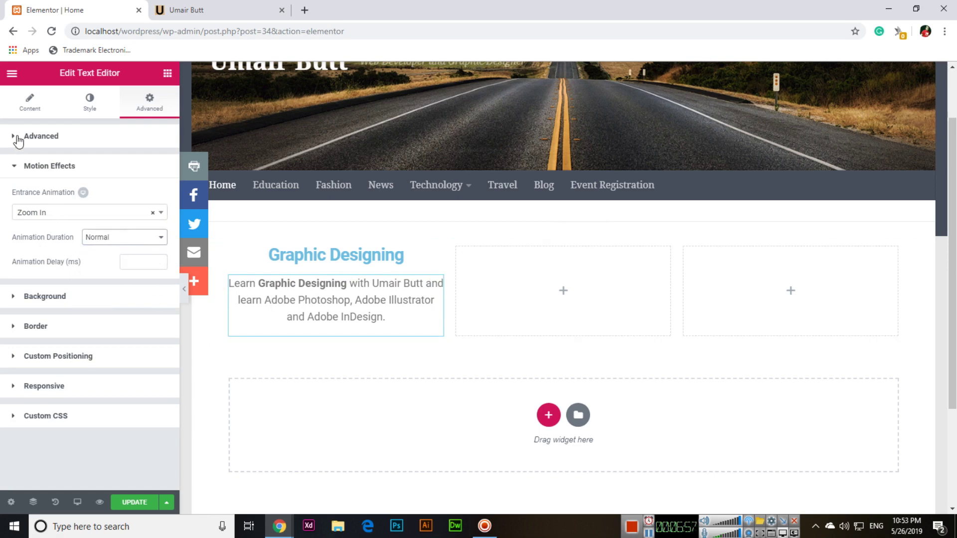
Step: Add a Button widget below the descriptive text in the first column and centre it
left_click(31, 110)
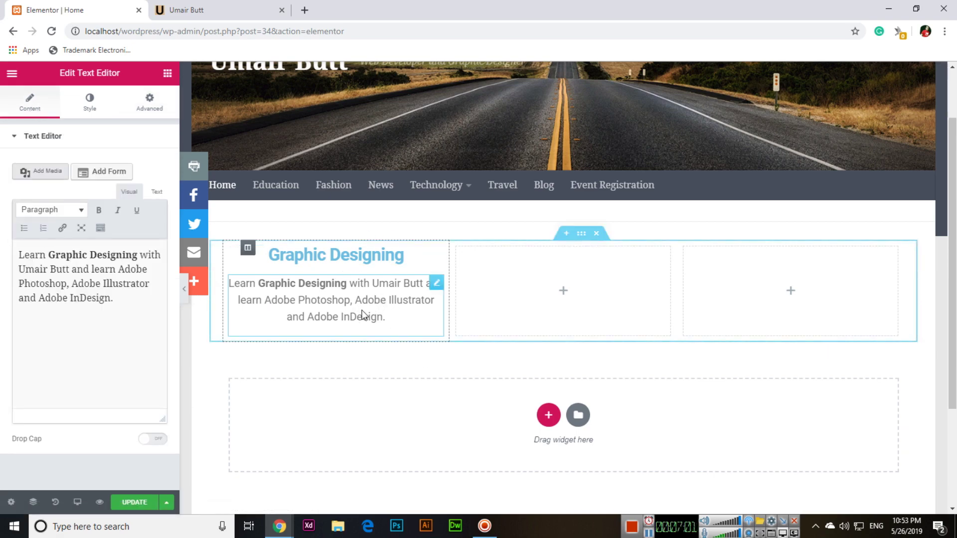
left_click(168, 77)
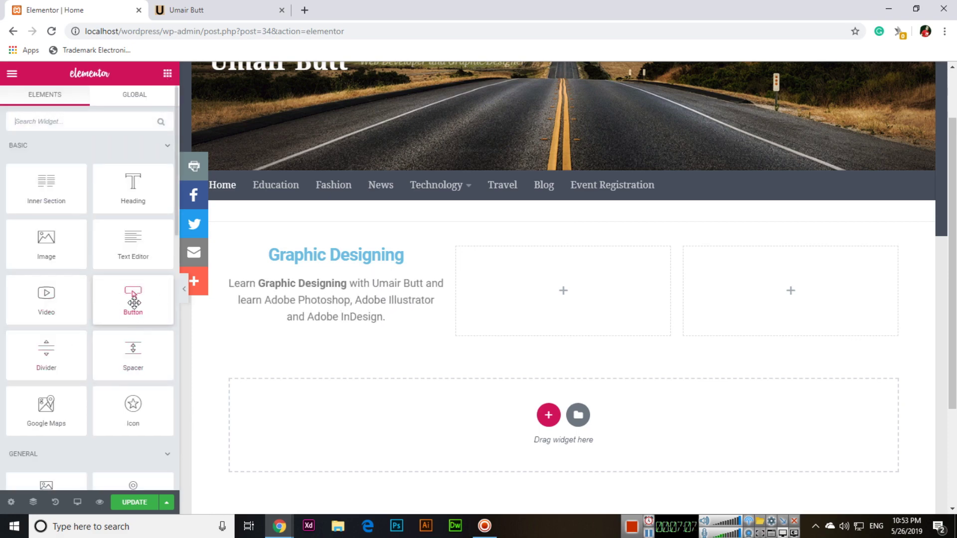
left_click_drag(132, 300, 286, 341)
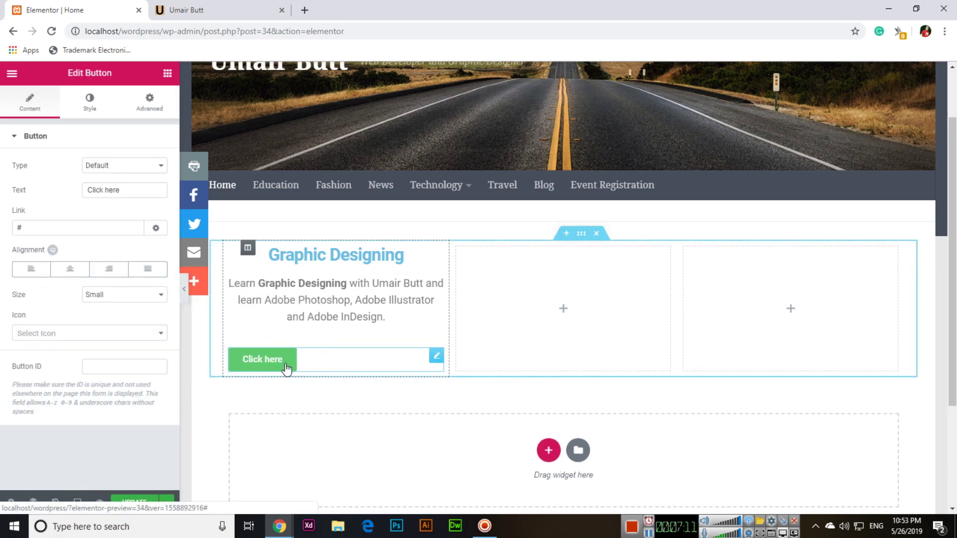
left_click(71, 272)
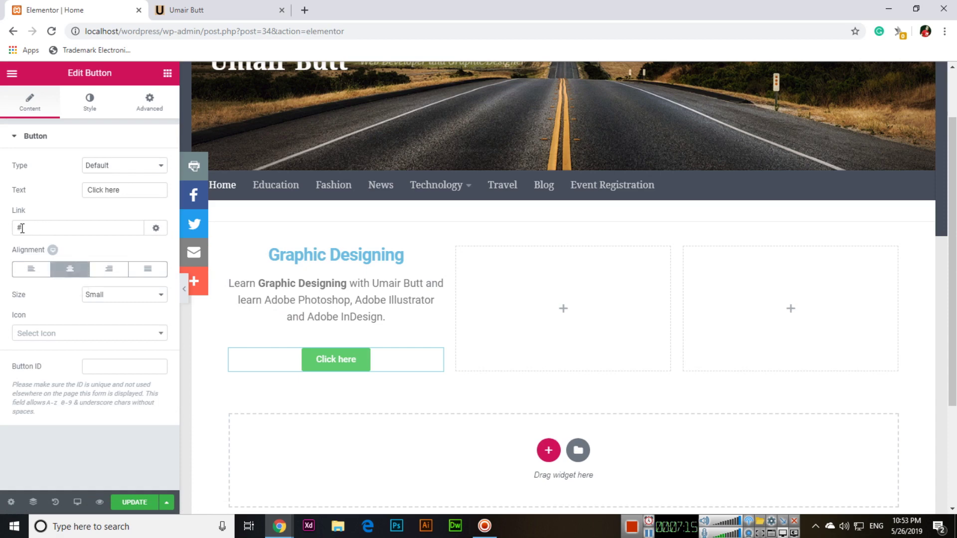
Step: Replace the button's text with "Enroll Now"
left_click_drag(125, 184, 42, 192)
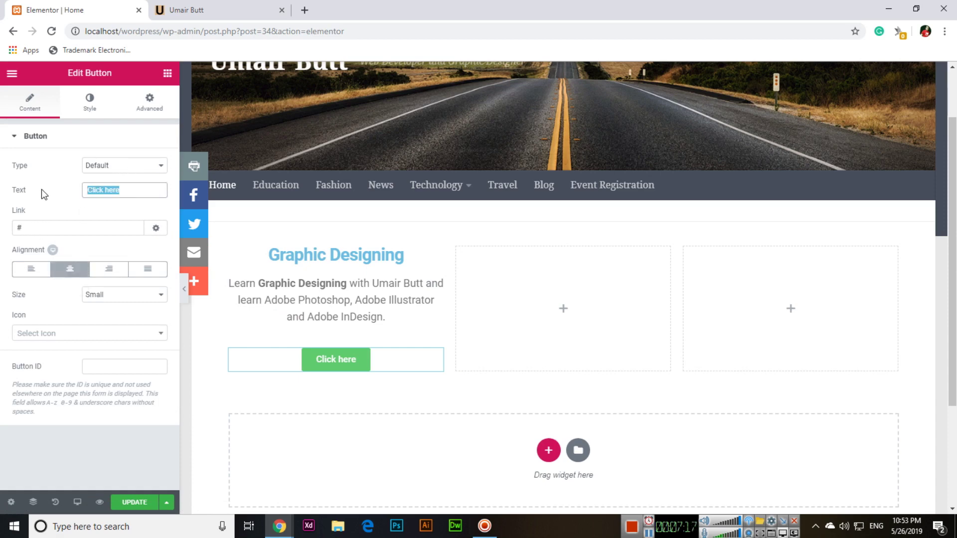
type("Read More")
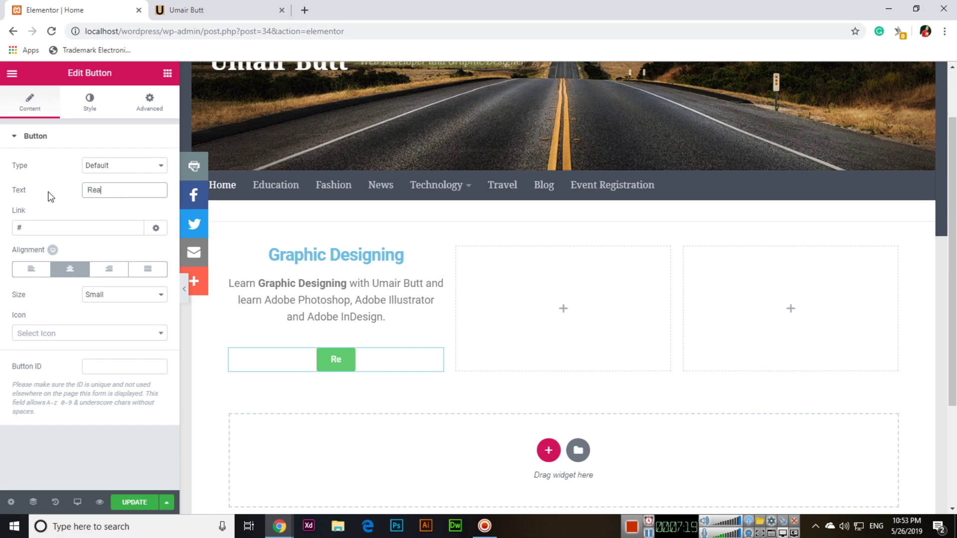
key("BackSpace")
key("BackSpace")
key("BackSpace")
key("BackSpace")
key("BackSpace")
key("BackSpace")
key("BackSpace")
key("BackSpace")
key("BackSpace")
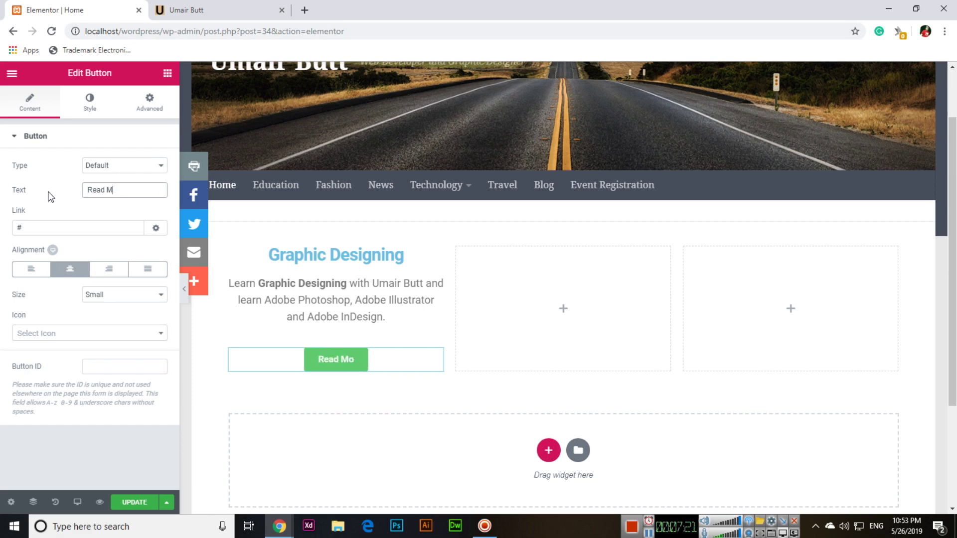
type("Enroll Now")
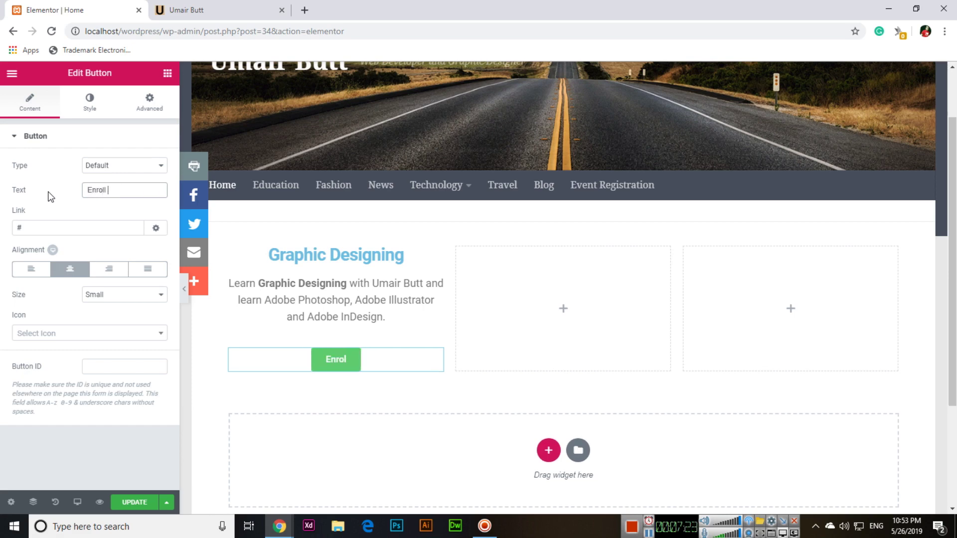
Step: Try the Warning type on the "Enroll Now" button, then set its type to Danger
left_click(129, 167)
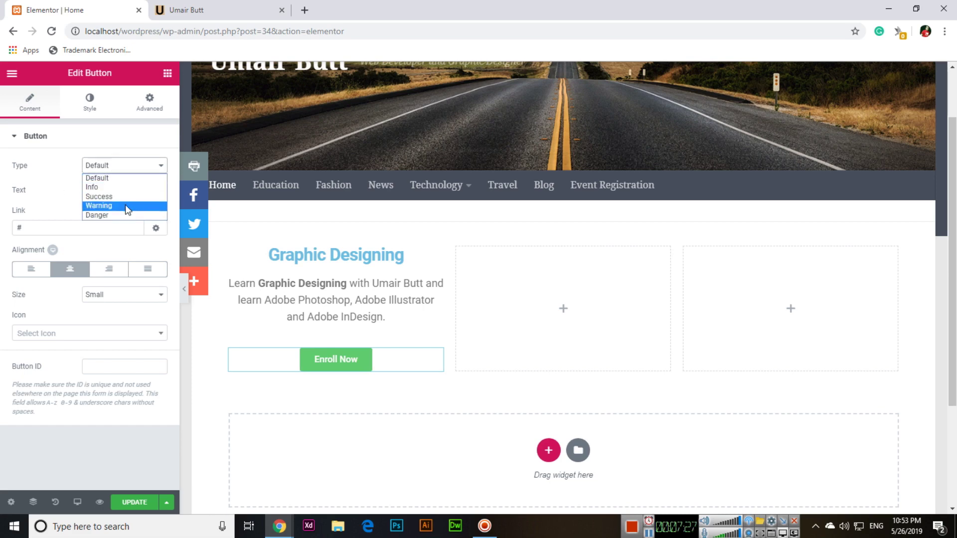
left_click(125, 204)
left_click(130, 169)
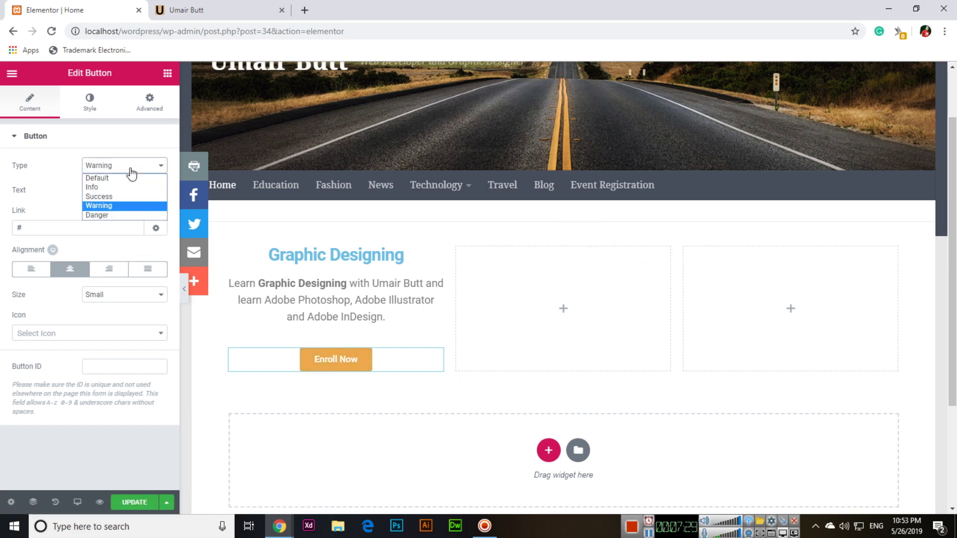
left_click(125, 215)
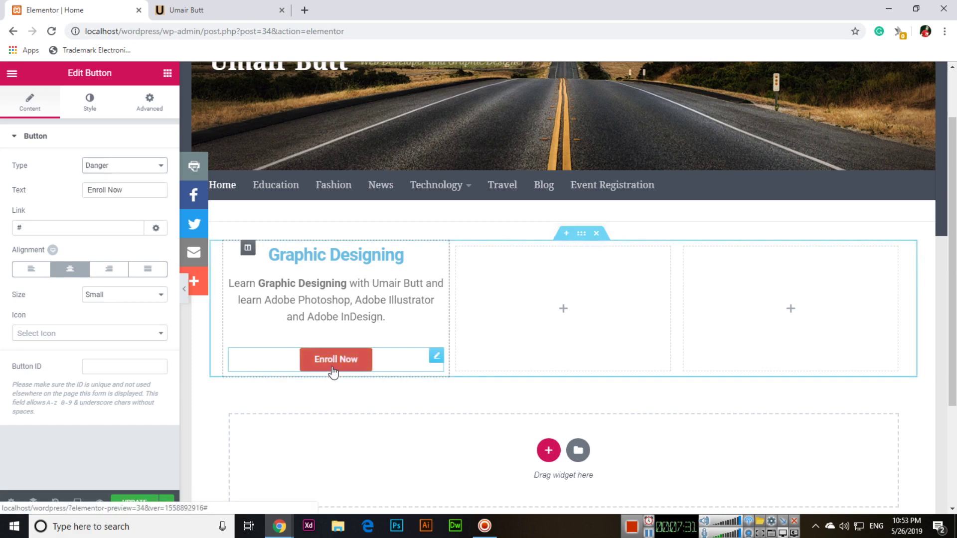
Step: Try the Large size on the "Enroll Now" button, then set its size to Medium
left_click(125, 294)
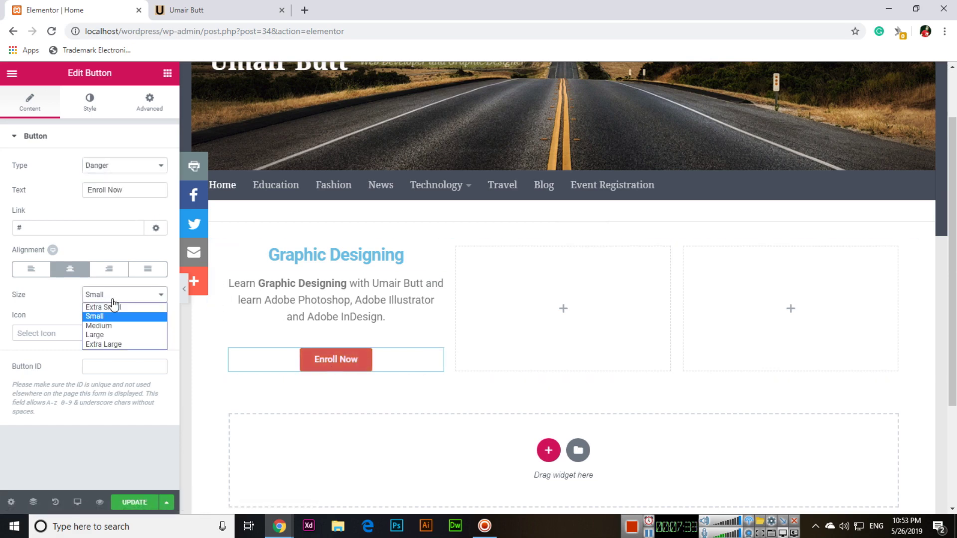
left_click(114, 325)
left_click(116, 301)
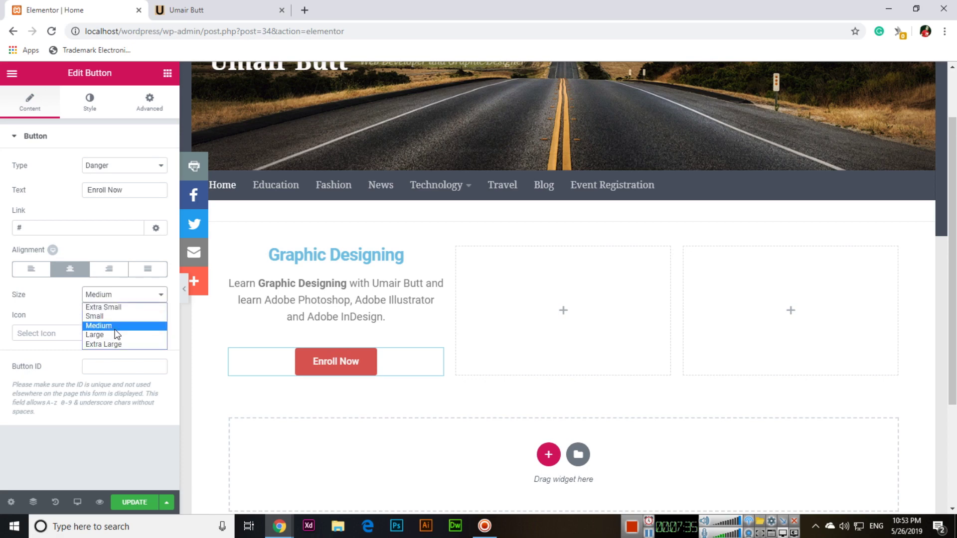
left_click(113, 332)
left_click(126, 291)
left_click(120, 335)
left_click(123, 298)
left_click(119, 326)
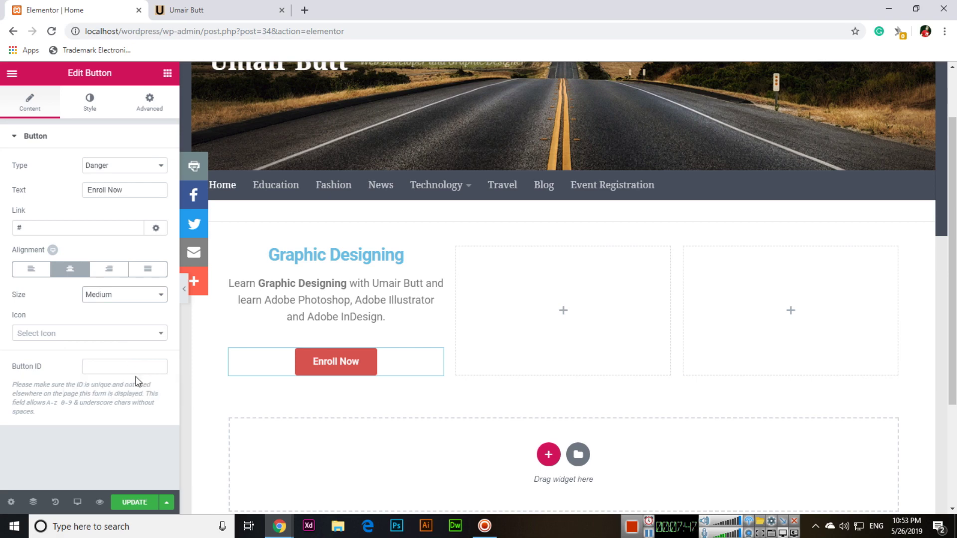
Step: Browse the icon list for the "Enroll Now" button and assign it the camera icon
left_click(93, 339)
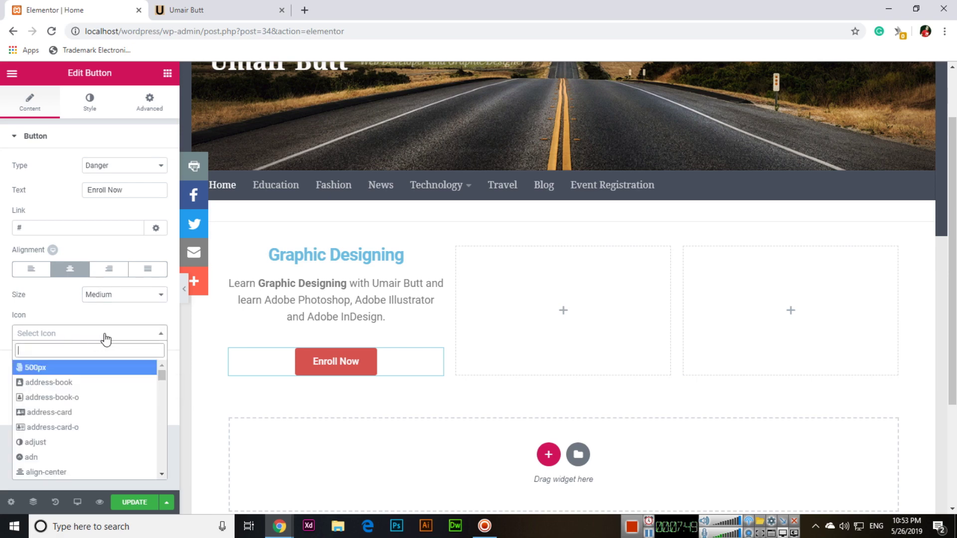
scroll(102, 417, "down", 4)
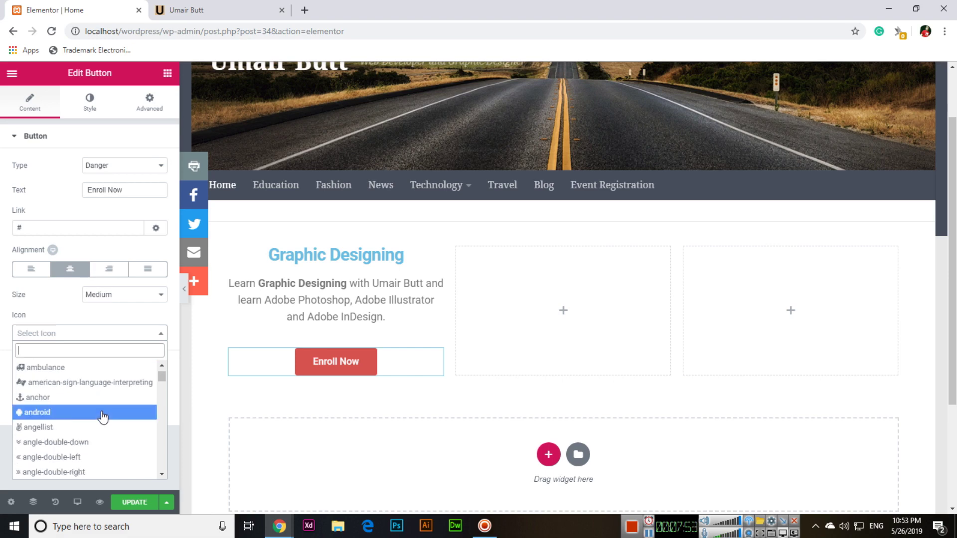
scroll(104, 417, "down", 2)
scroll(104, 423, "down", 3)
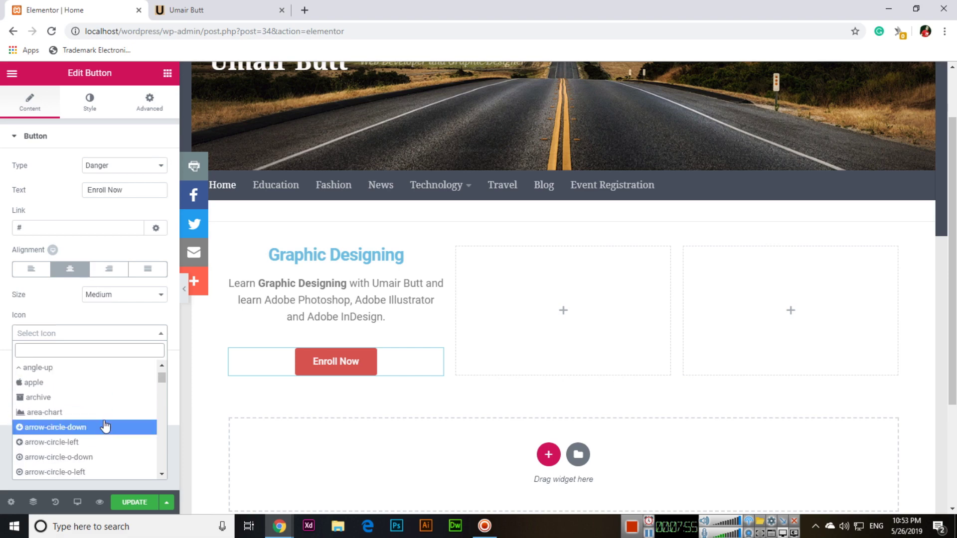
scroll(104, 426, "down", 3)
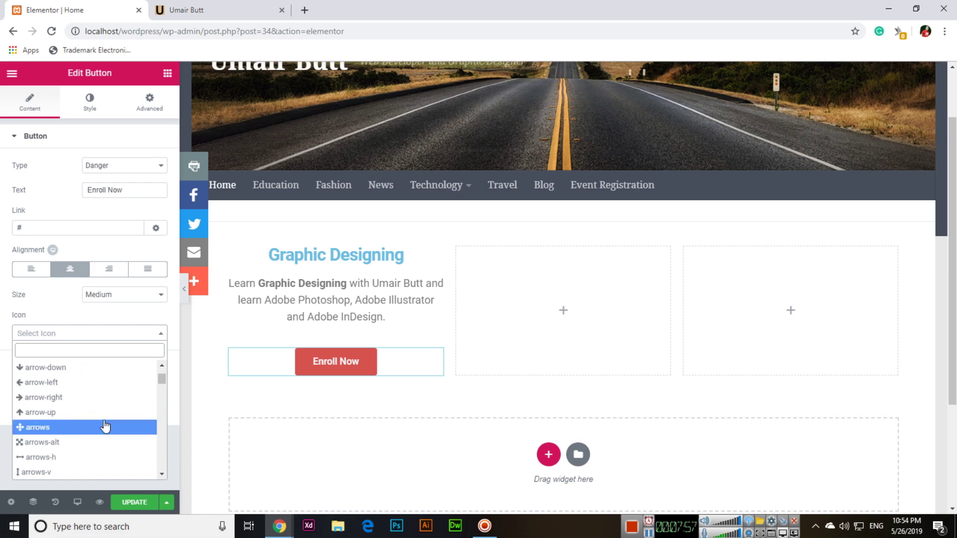
scroll(106, 402, "down", 2)
scroll(106, 402, "down", 2)
scroll(106, 404, "down", 1)
scroll(107, 404, "down", 2)
scroll(106, 404, "down", 1)
scroll(106, 404, "down", 1)
scroll(113, 396, "down", 4)
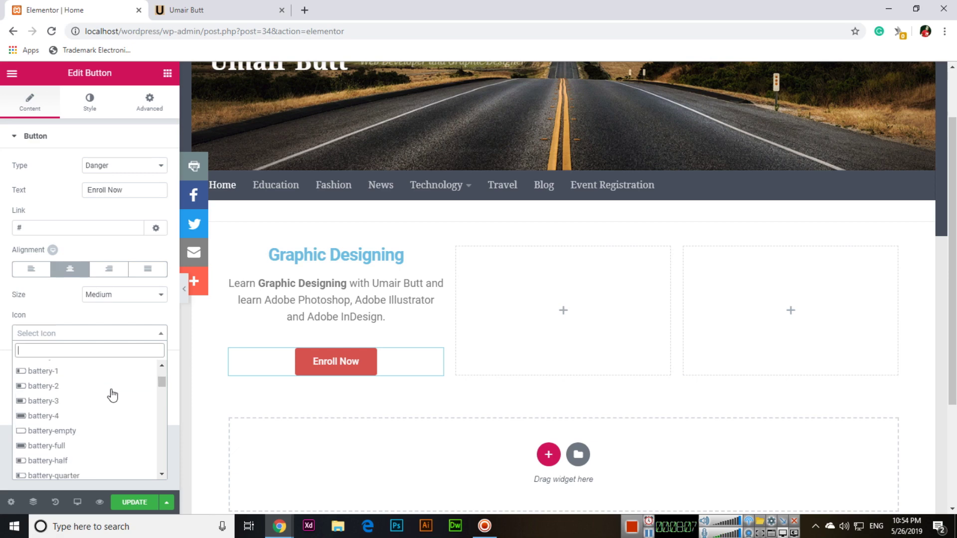
scroll(124, 421, "down", 2)
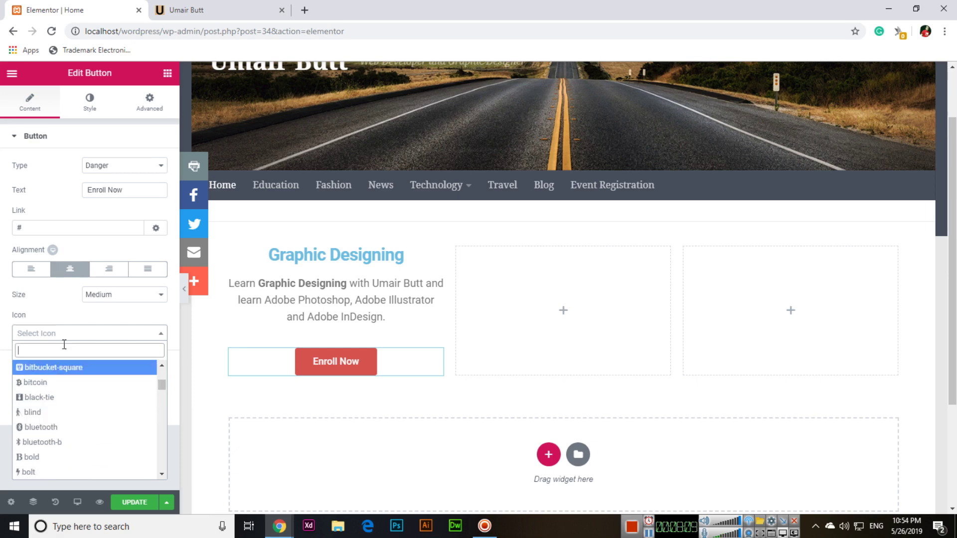
scroll(70, 421, "down", 1)
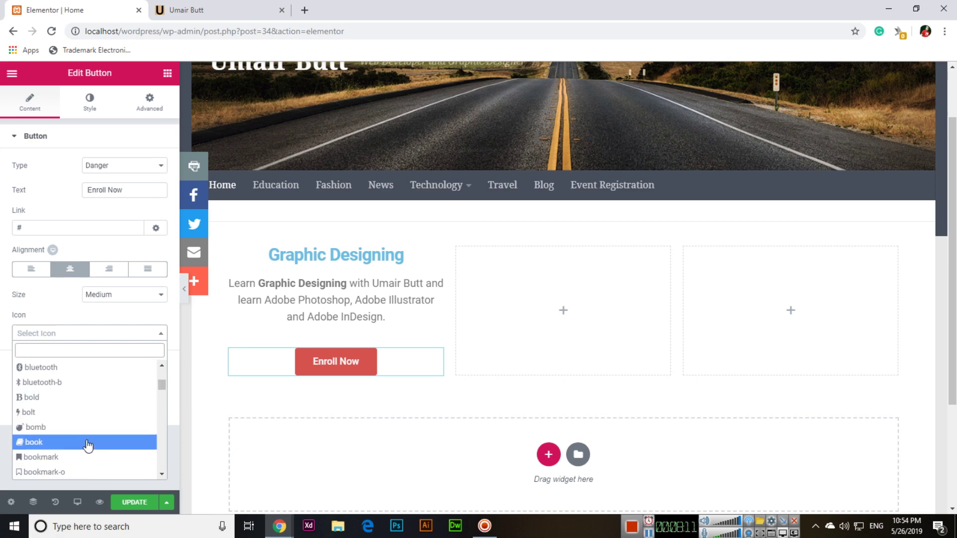
scroll(94, 439, "down", 2)
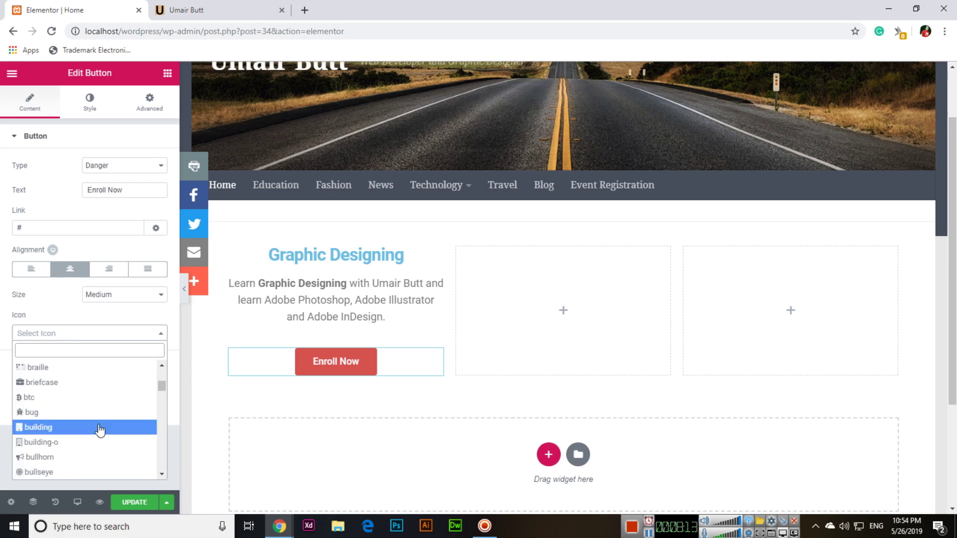
scroll(102, 430, "down", 1)
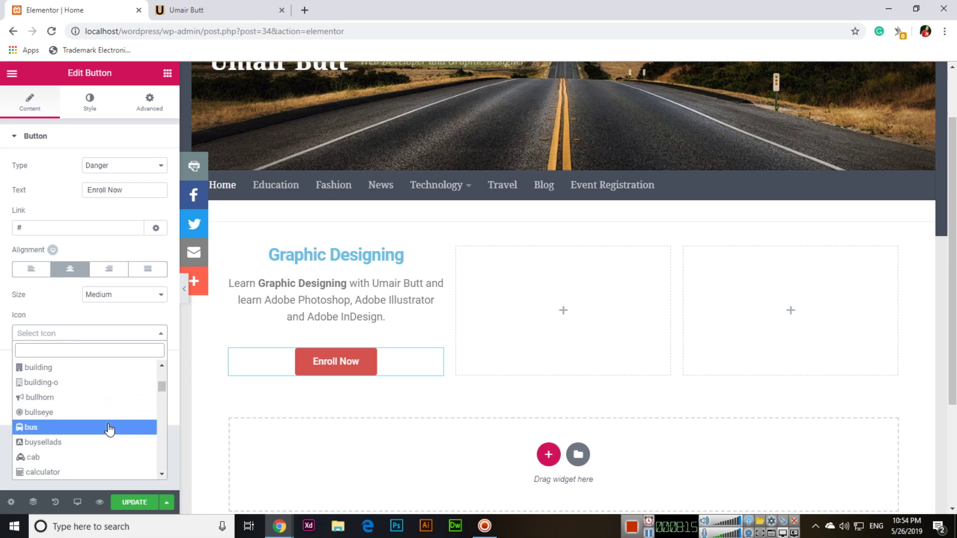
scroll(107, 428, "down", 1)
scroll(114, 418, "down", 1)
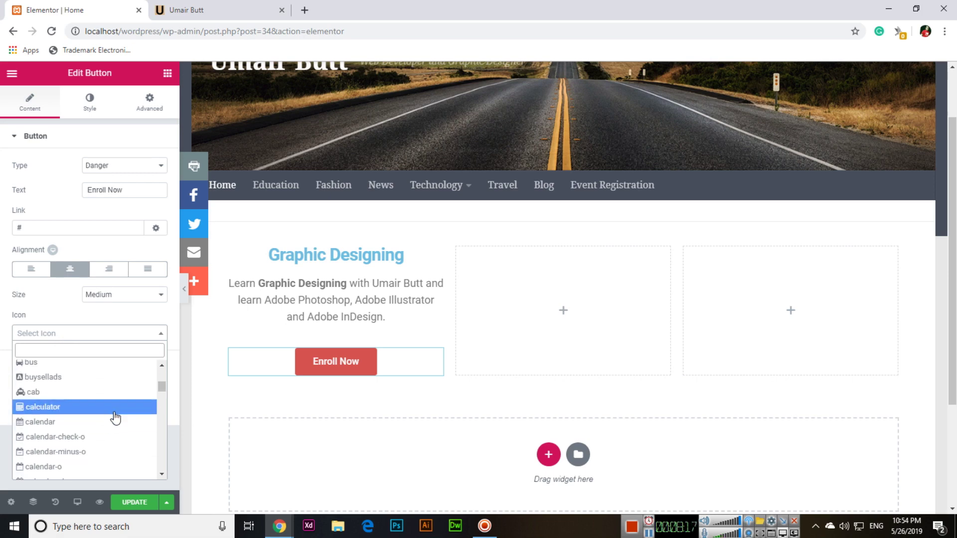
scroll(115, 417, "down", 2)
scroll(114, 417, "up", 1)
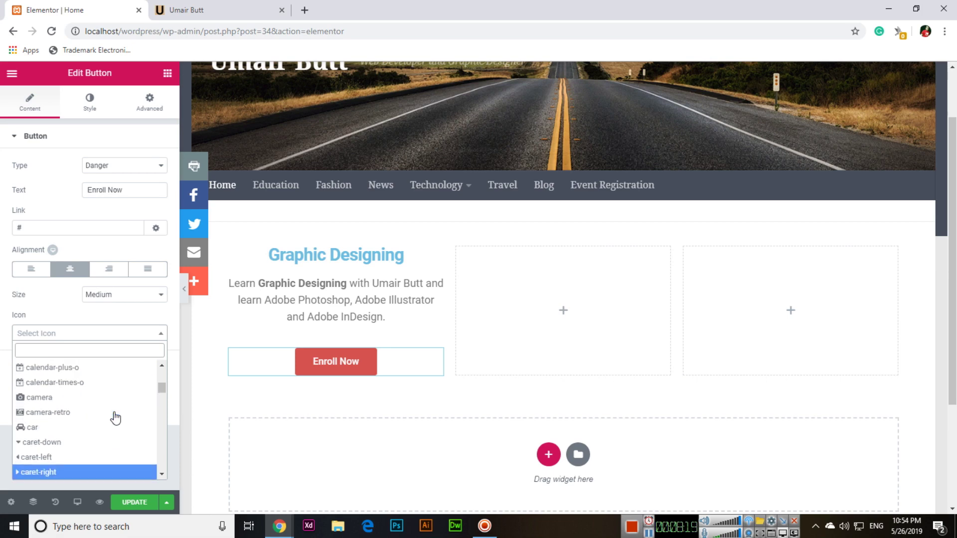
left_click(118, 397)
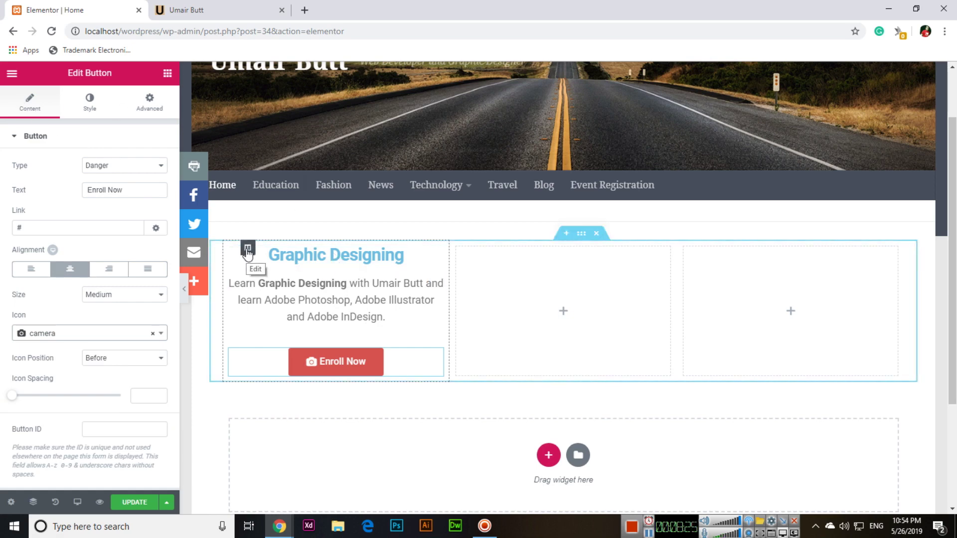
Step: Set the entrance animation of the first column's "Graphic Designing" heading to Bounce In, with the Normal duration
left_click(247, 250)
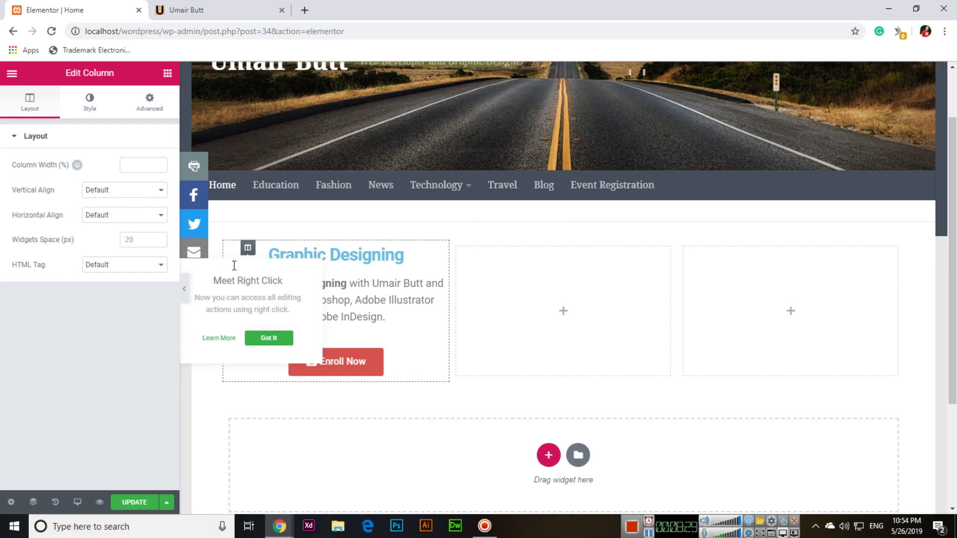
left_click(149, 103)
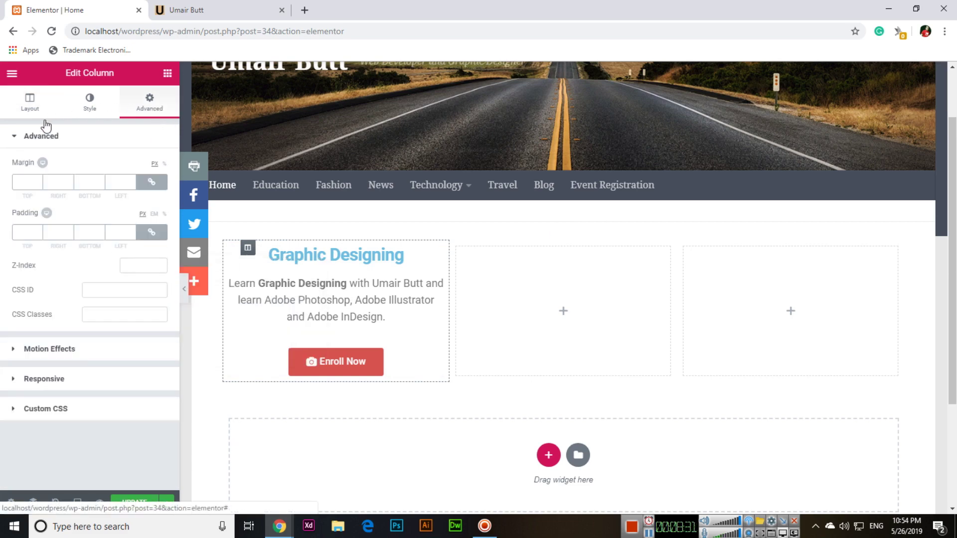
left_click(307, 259)
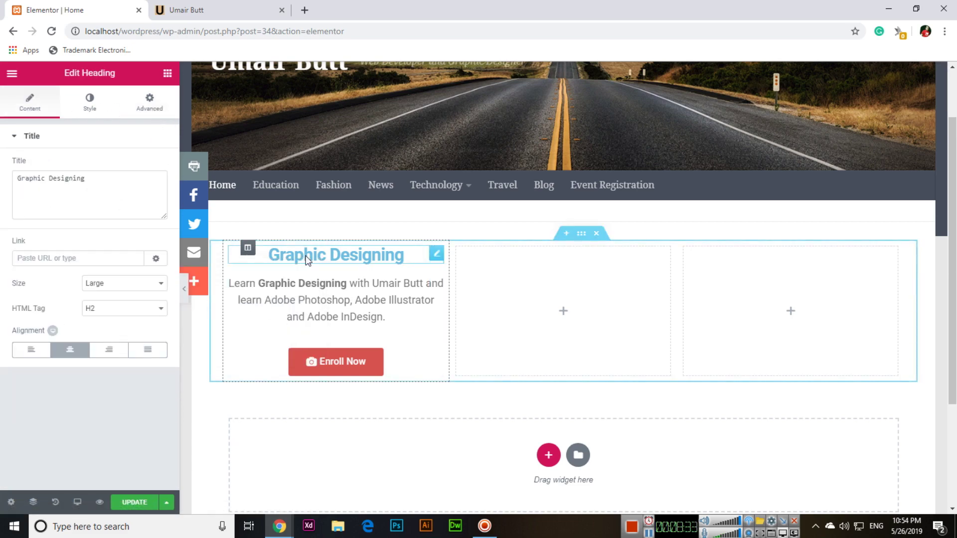
left_click(145, 111)
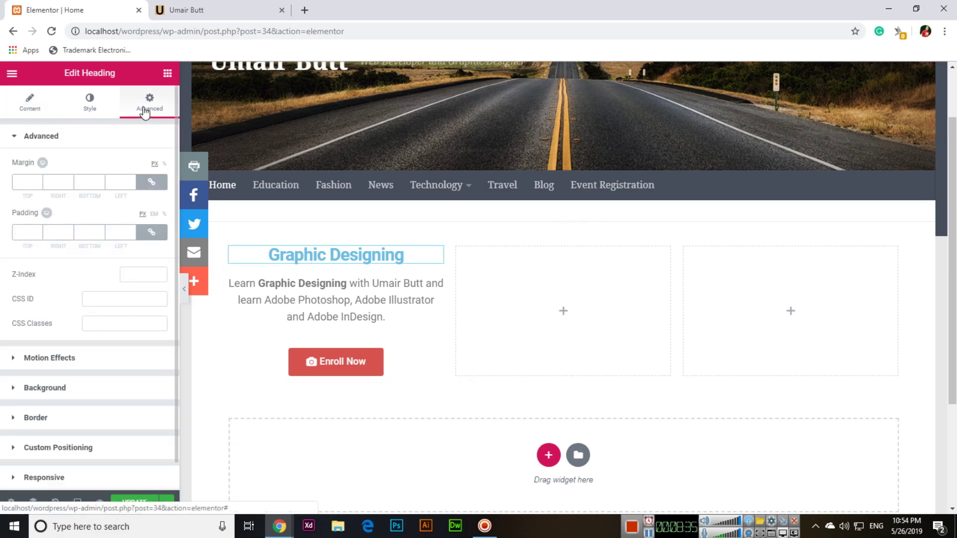
scroll(94, 264, "down", 1)
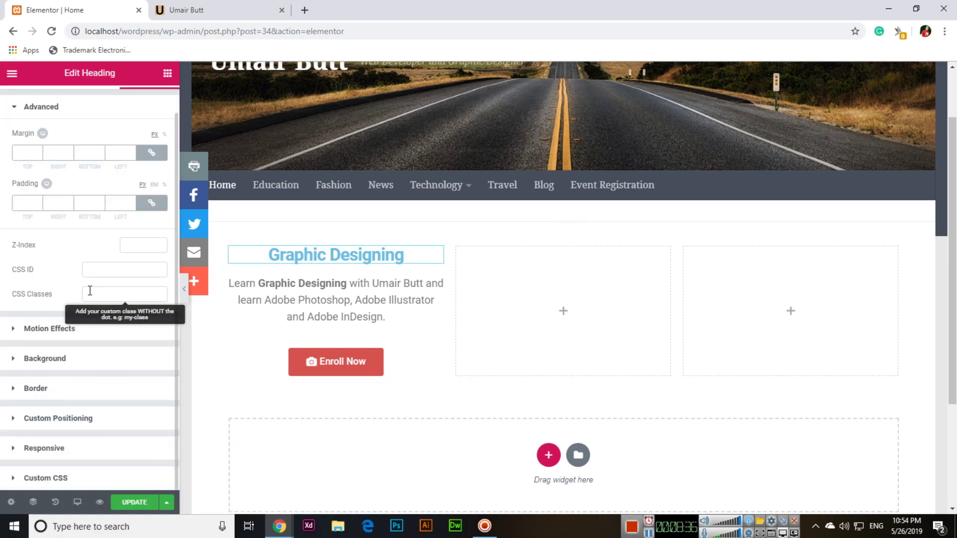
left_click(11, 330)
left_click(58, 214)
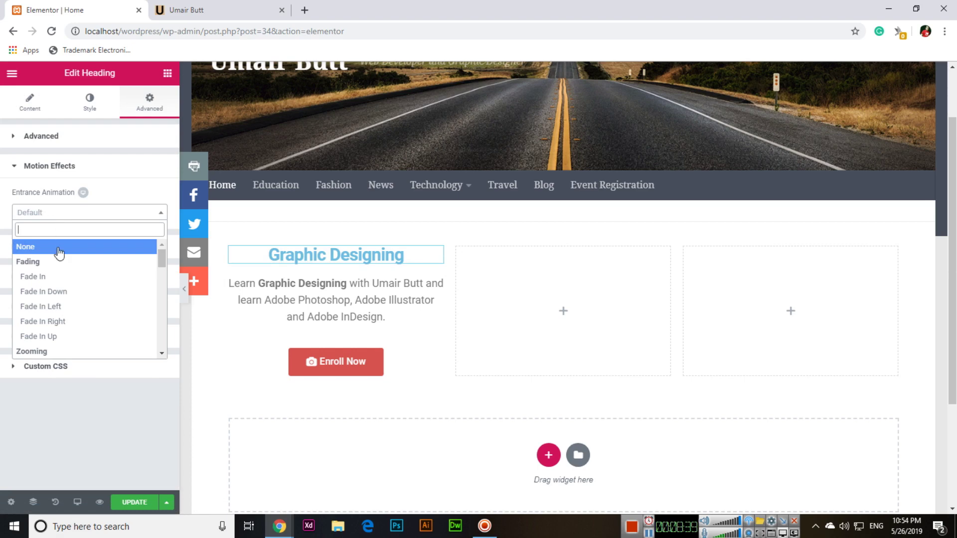
scroll(68, 289, "down", 3)
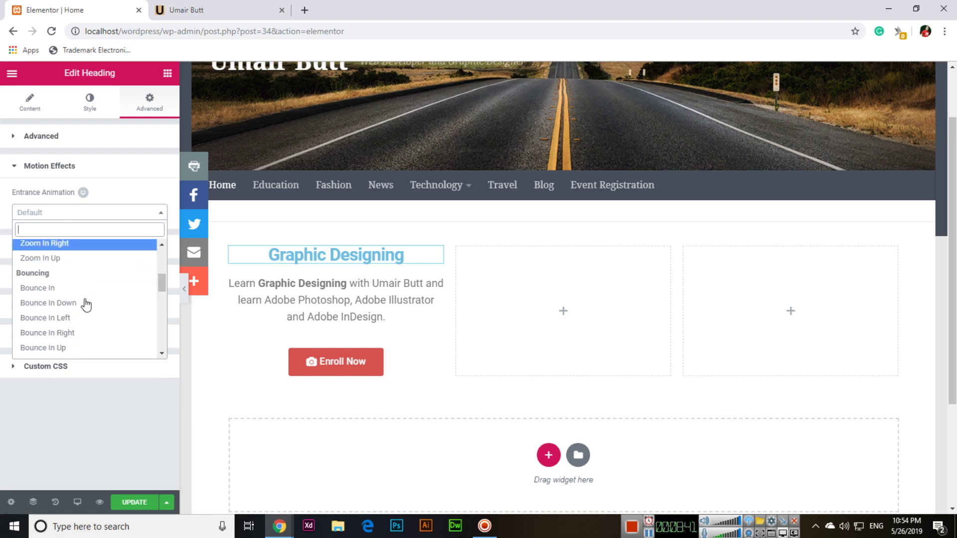
left_click(77, 277)
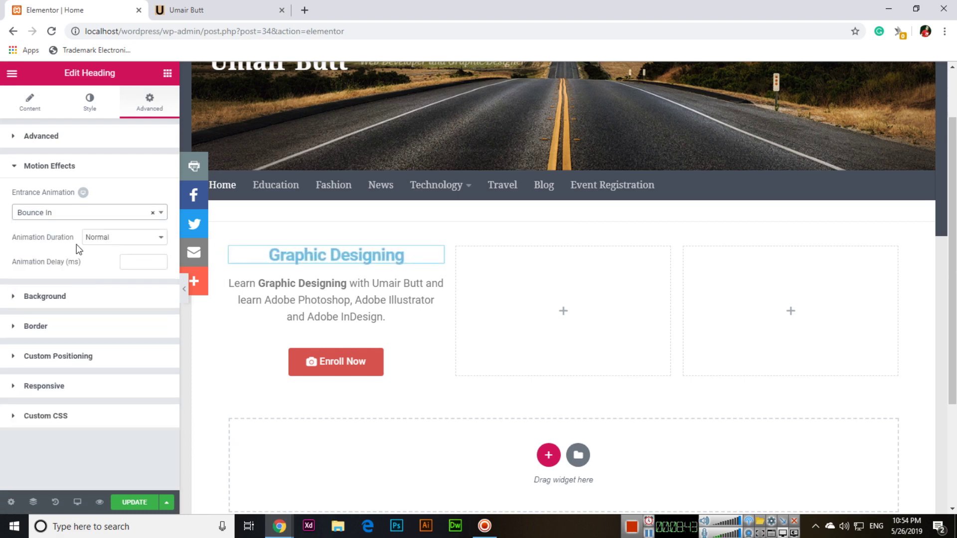
left_click(119, 240)
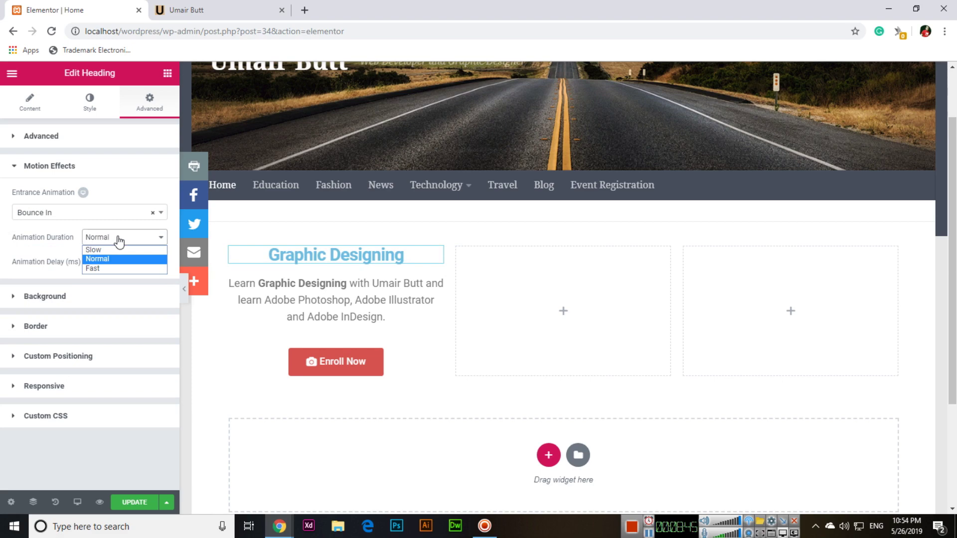
left_click(119, 240)
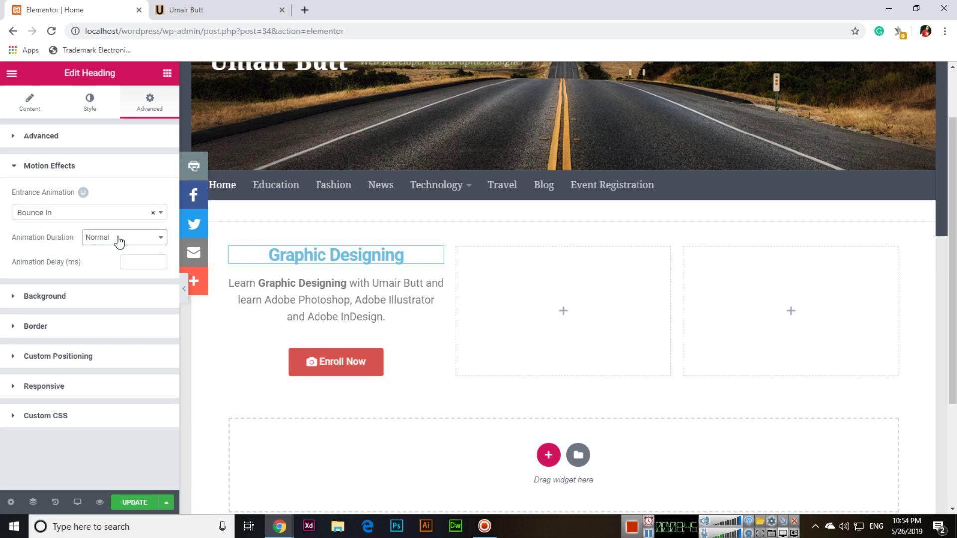
left_click(167, 73)
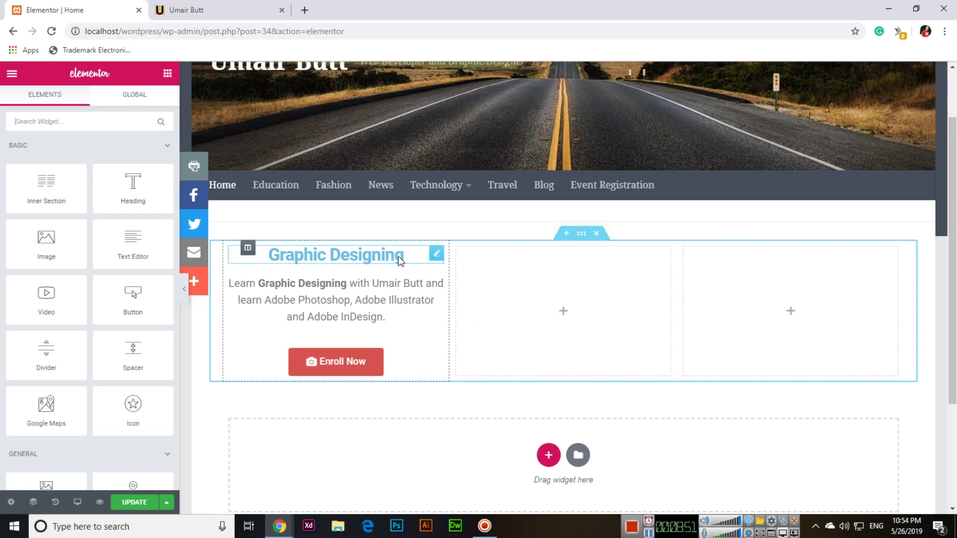
Step: Duplicate the filled first column and delete the empty column beside the copy
left_click(650, 532)
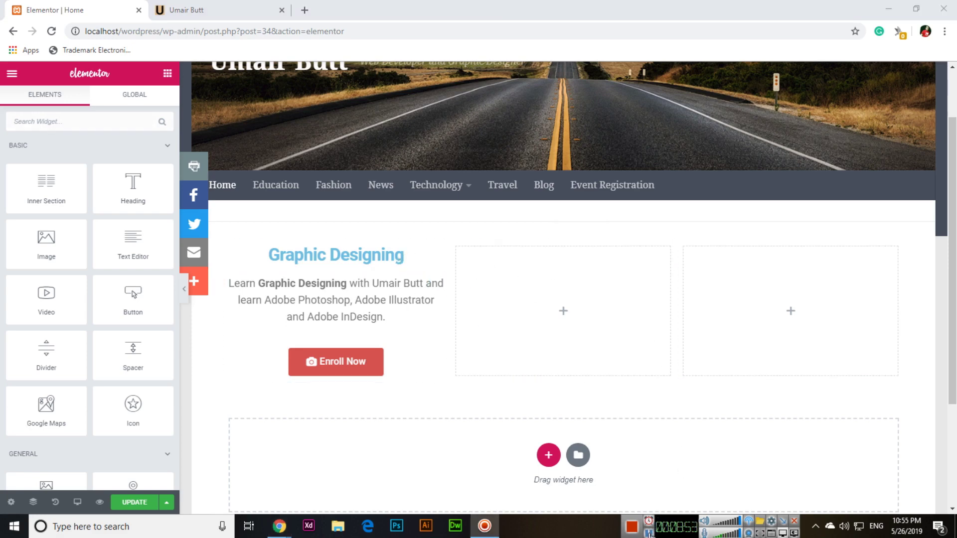
right_click(323, 244)
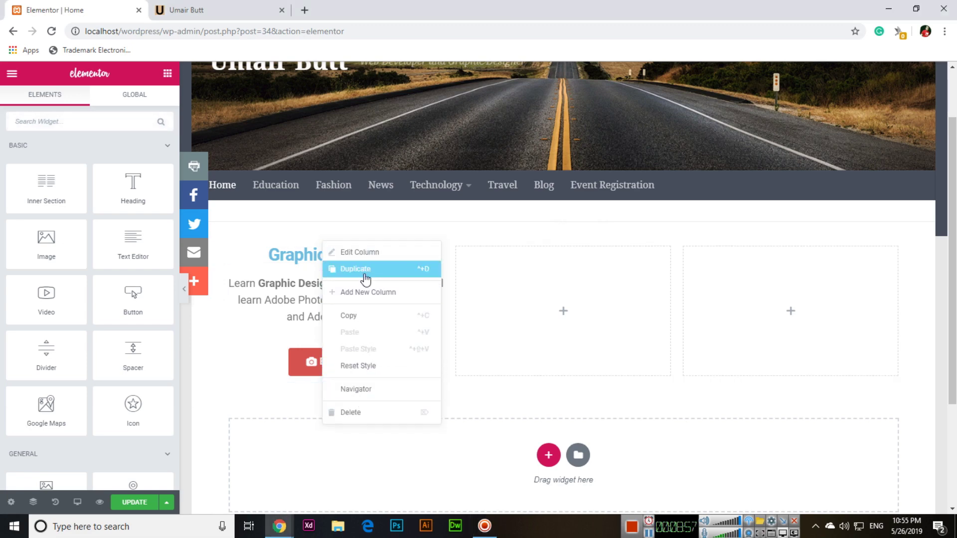
left_click(382, 276)
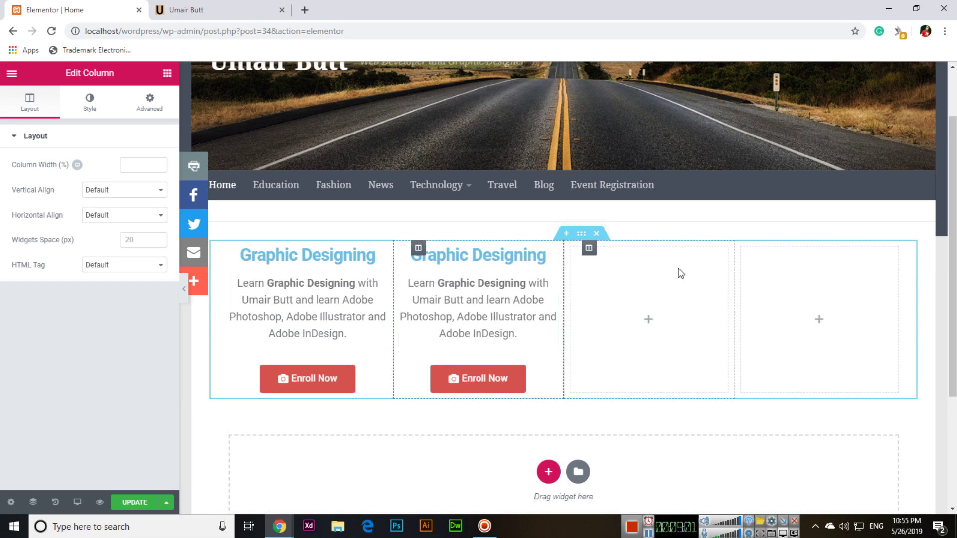
right_click(664, 241)
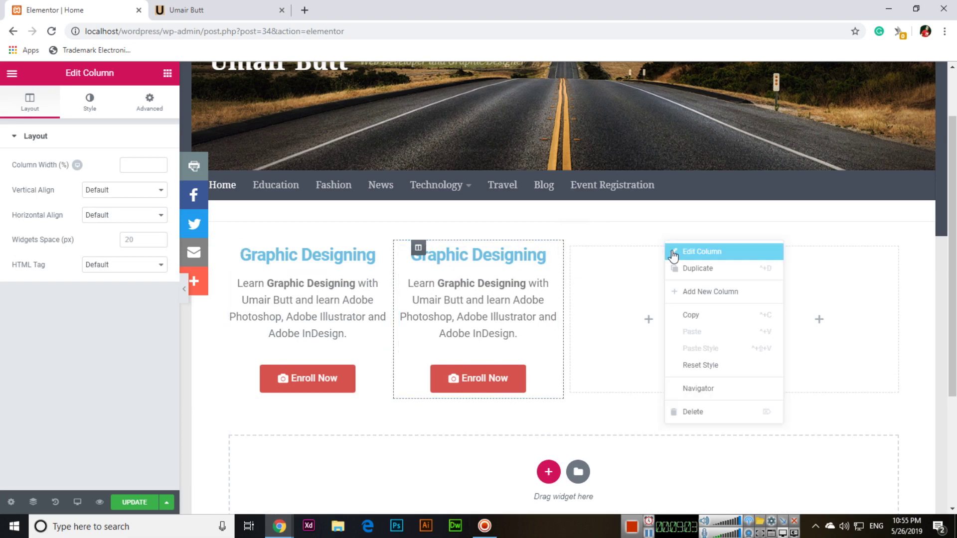
left_click(707, 410)
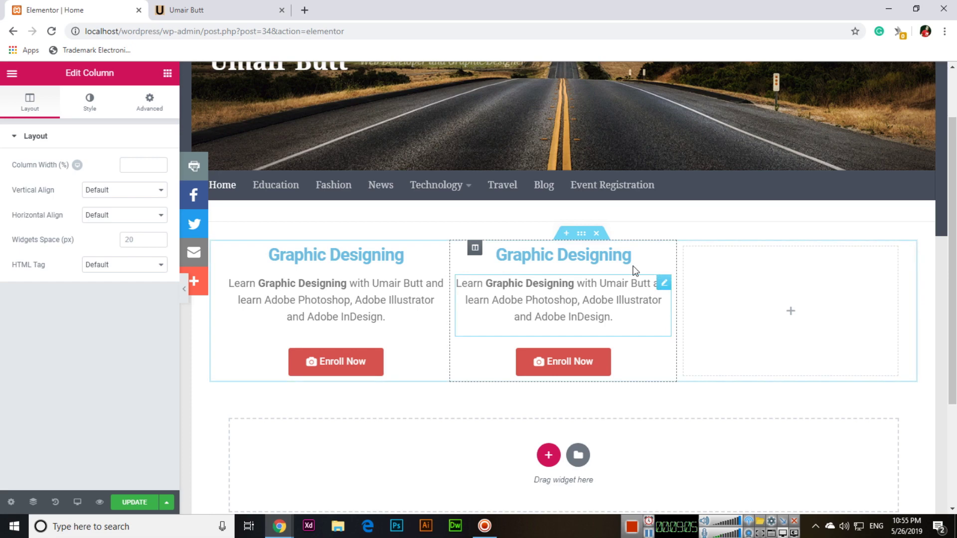
Step: Duplicate the filled second column and delete the last empty column so the section has three filled columns
right_click(652, 245)
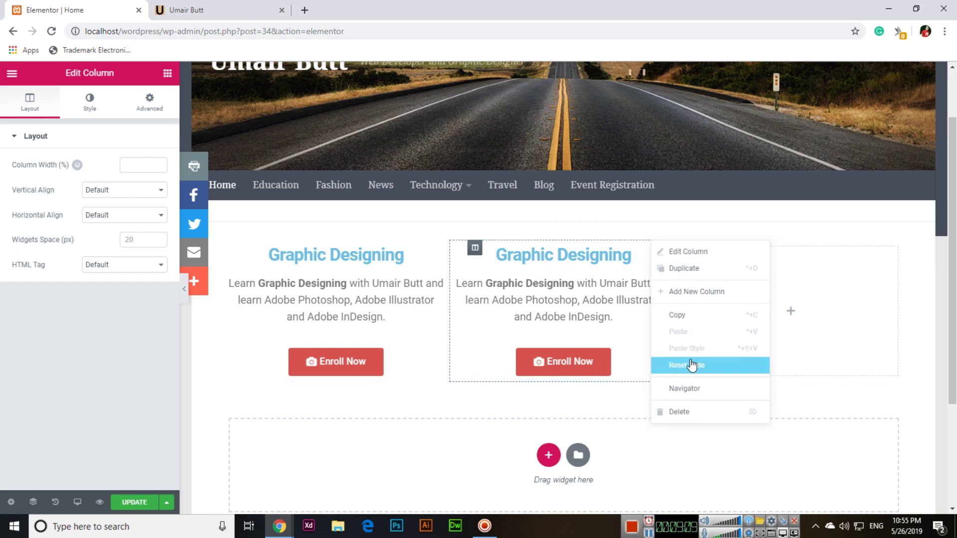
left_click(693, 268)
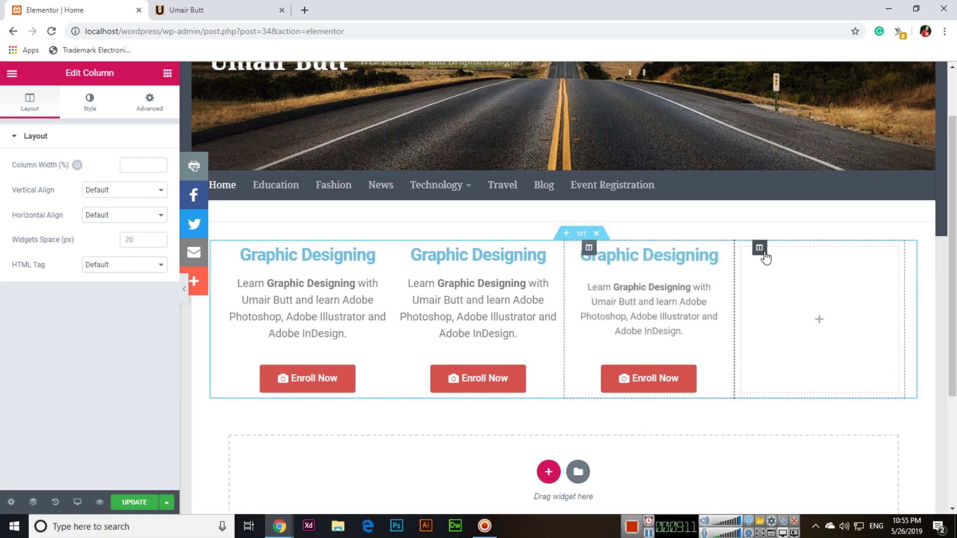
right_click(804, 246)
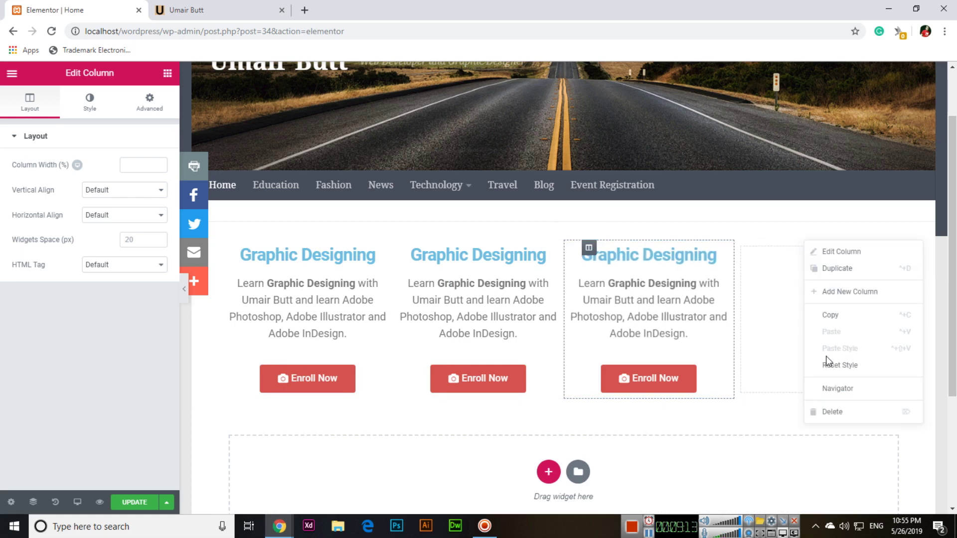
left_click(829, 413)
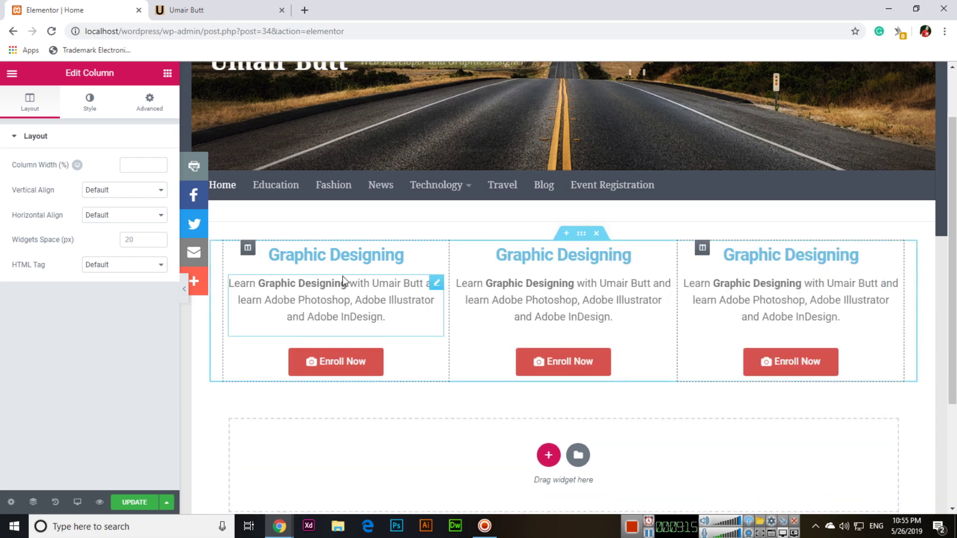
Step: Change the second column's heading to "Video Editing"
left_click(537, 258)
left_click_drag(102, 183, 3, 183)
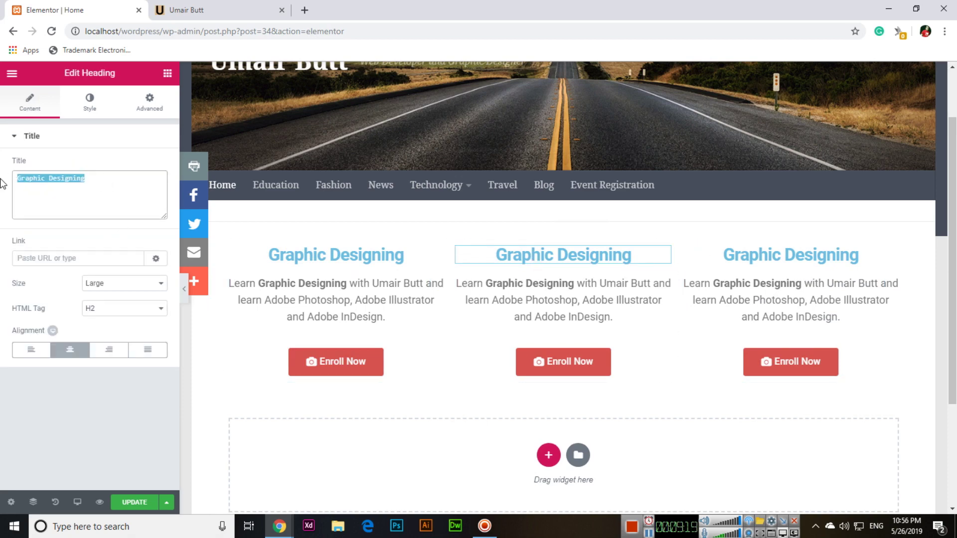
type("Video eDiting")
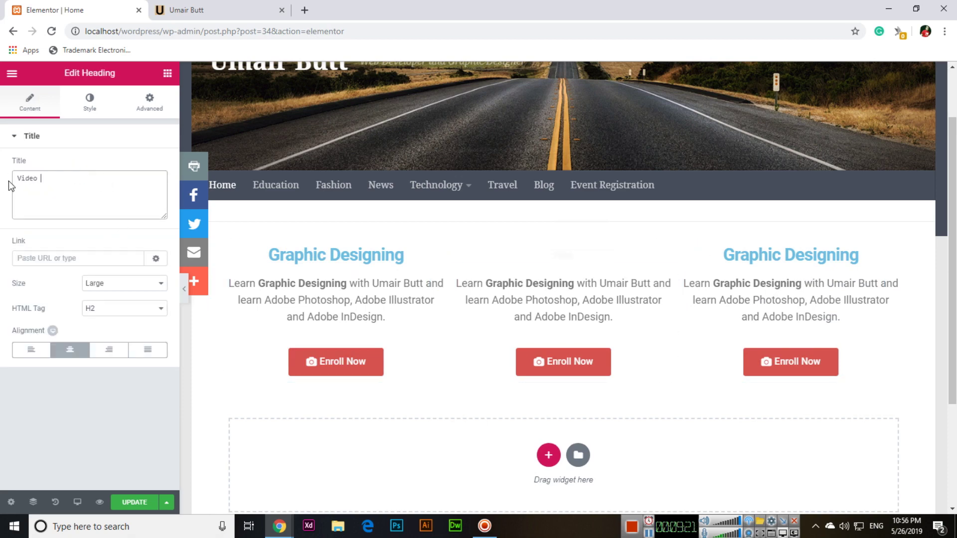
key("BackSpace")
key("BackSpace")
key("BackSpace")
key("BackSpace")
key("BackSpace")
key("BackSpace")
key("BackSpace")
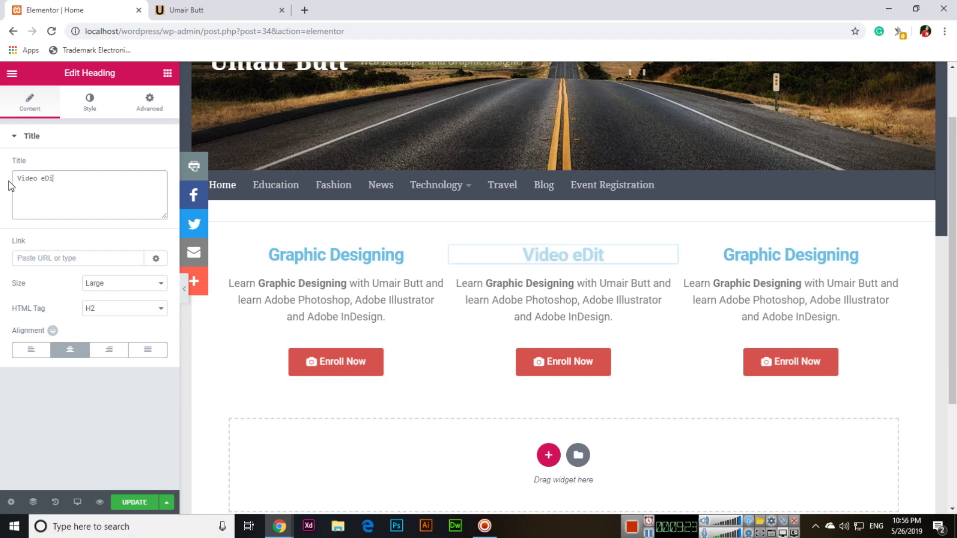
type("Editing")
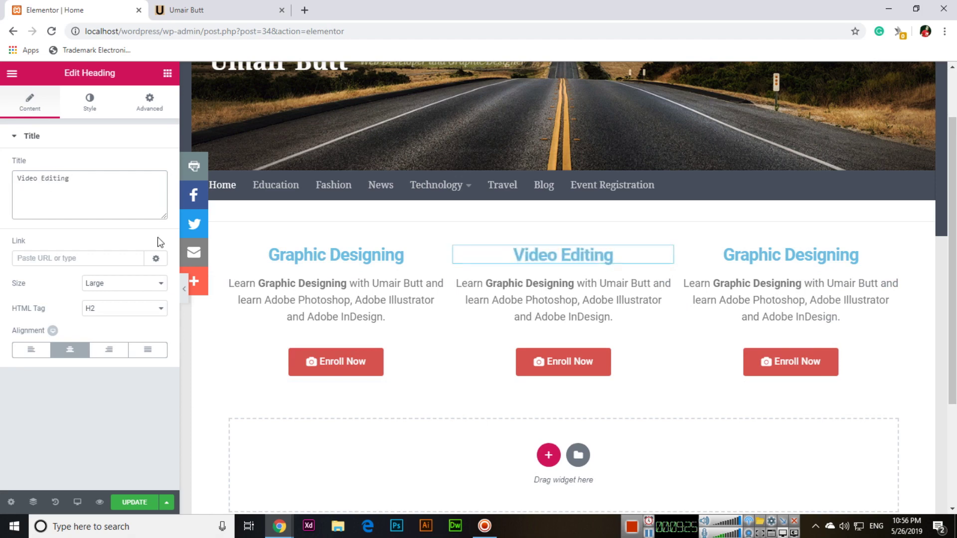
Step: Reword the second column's description so the course is "Video Editing" and the software taught is "Adobe Premiere Pro and Adobe After Effects."
left_click(530, 288)
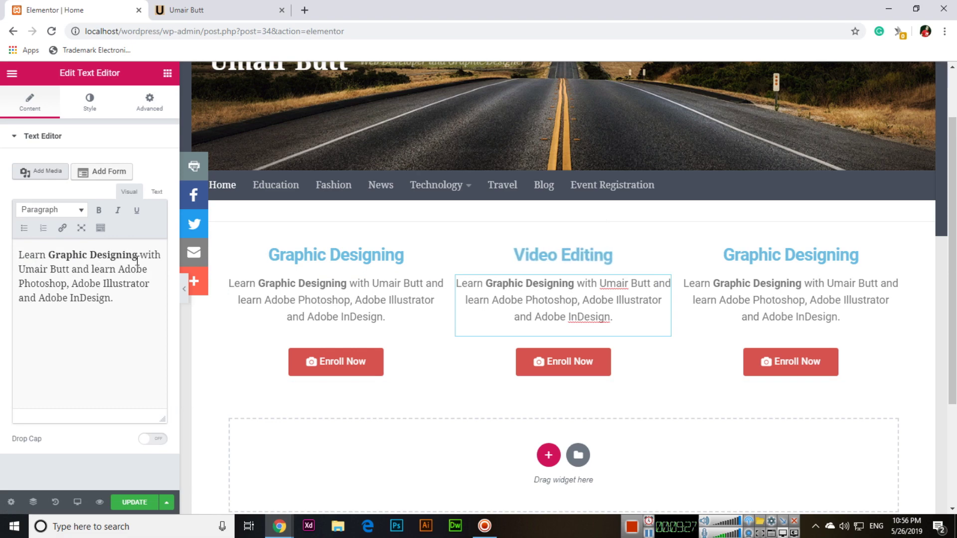
left_click_drag(138, 255, 51, 256)
type("Video Editing")
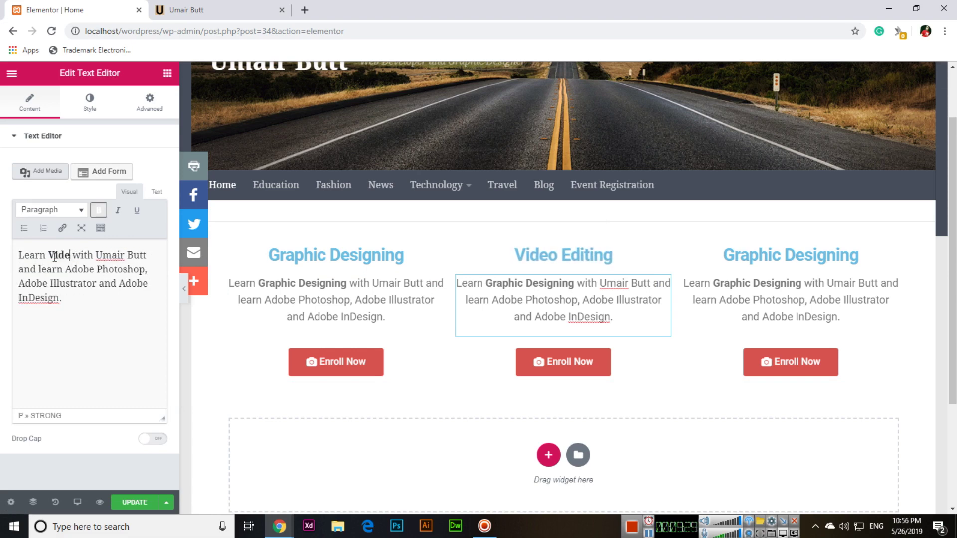
key("Down")
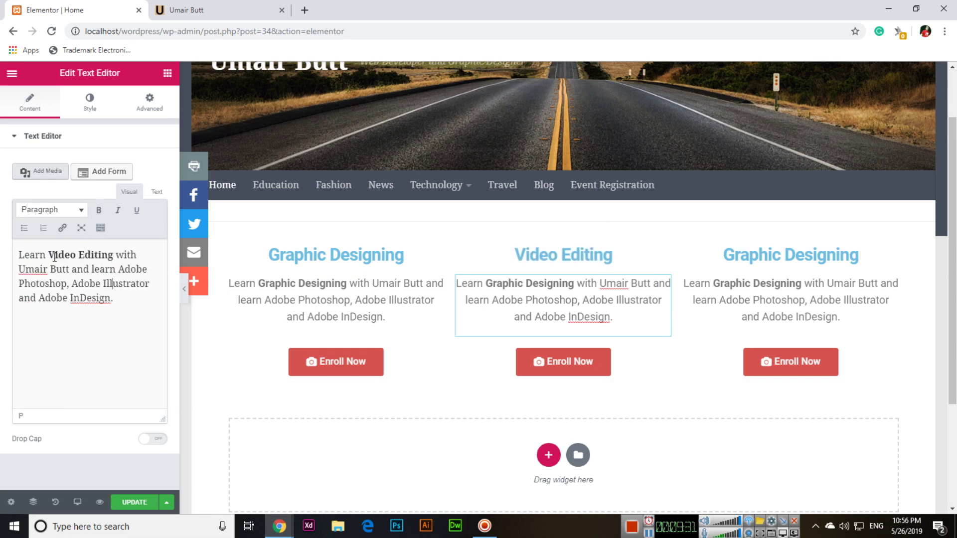
key("shift+Up")
key("shift+Up")
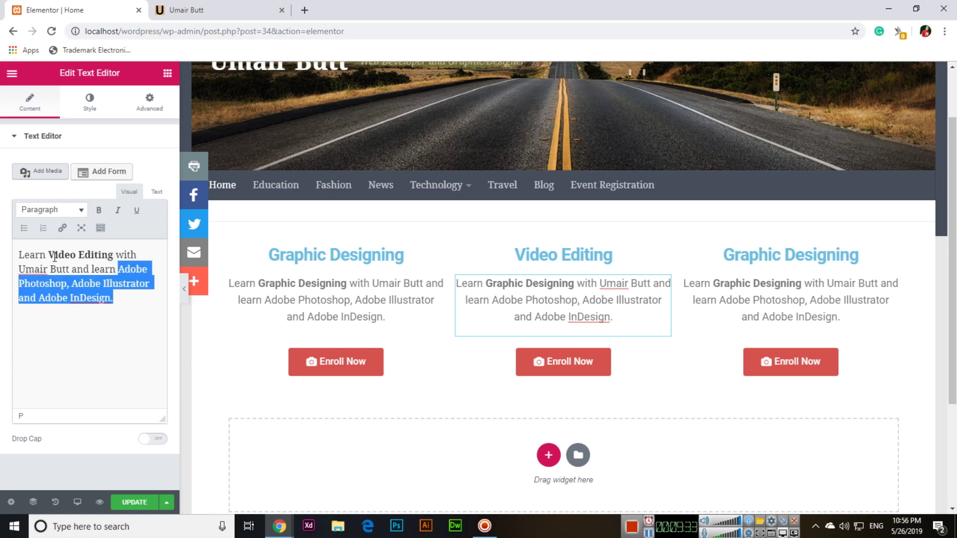
type("Ado")
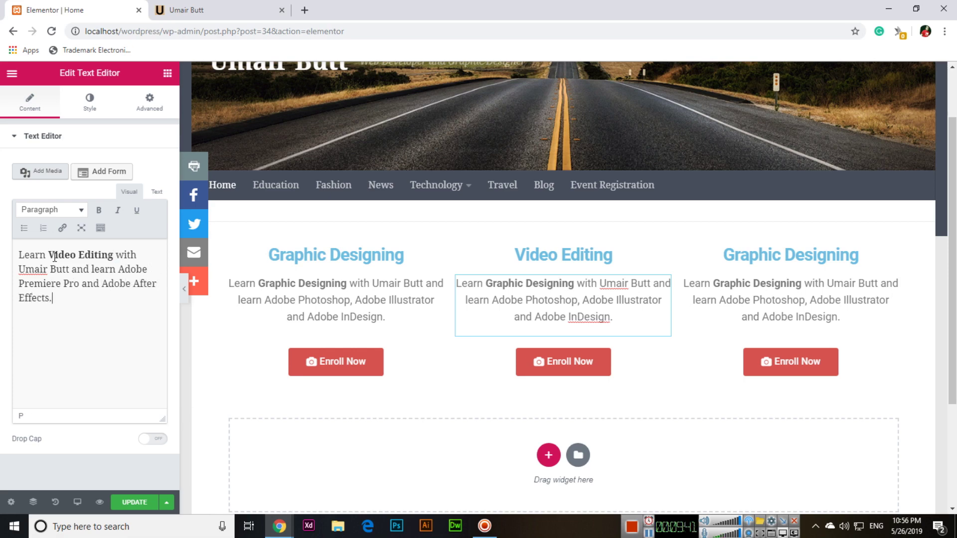
left_click(800, 316)
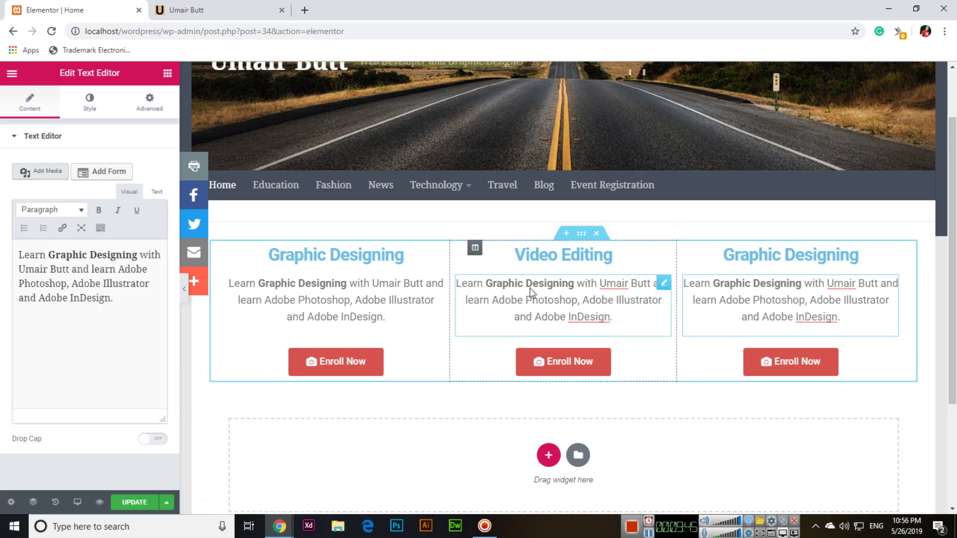
key("ctrl+a")
type("Learn Video Editing with Umair Butt and learn Adobe Premiere Pro and Adobe After Effects.")
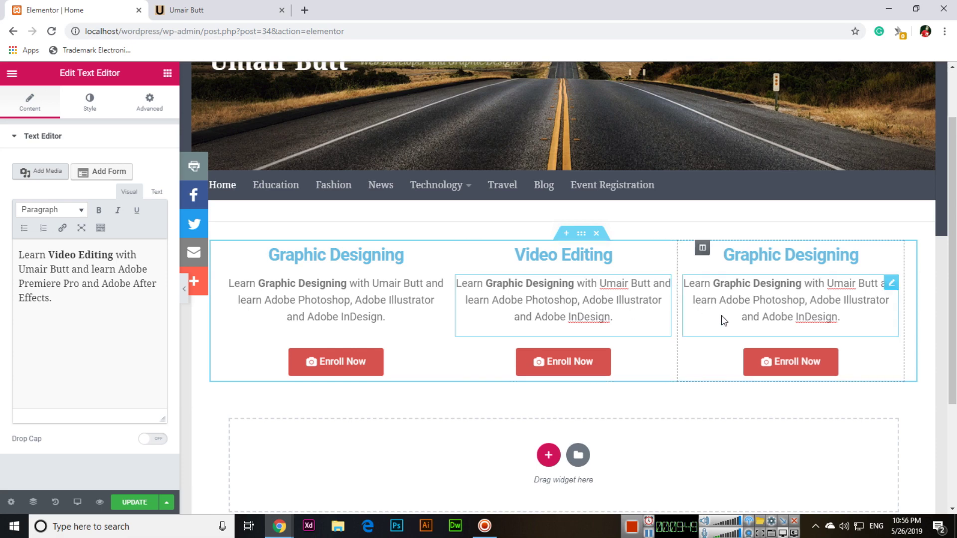
left_click(757, 304)
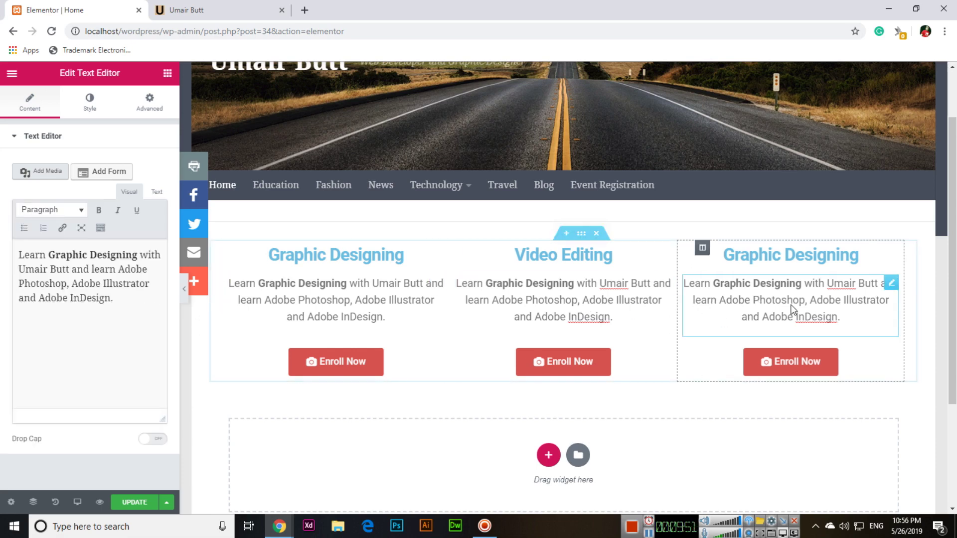
Step: Change the third column's heading to "Web Development"
left_click(785, 254)
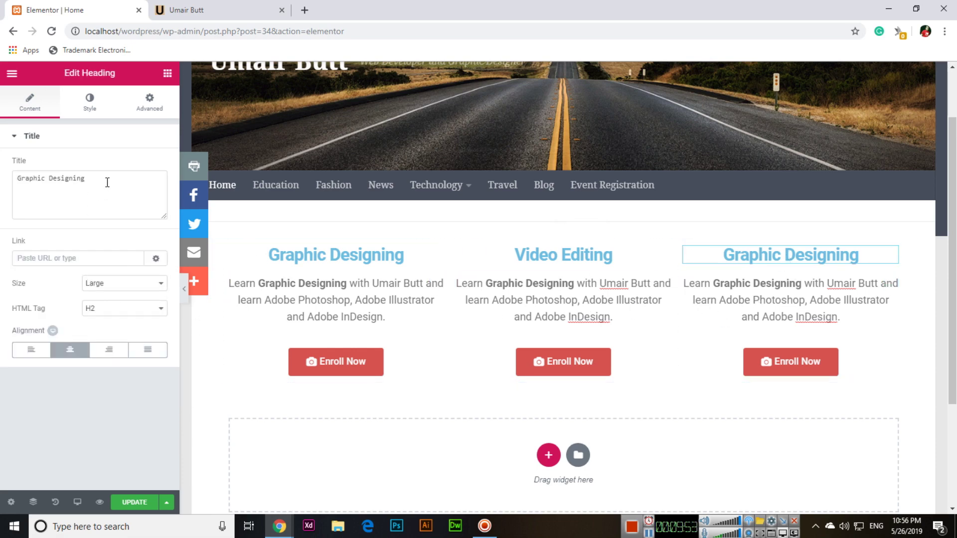
left_click_drag(107, 181, 8, 186)
type("Web ")
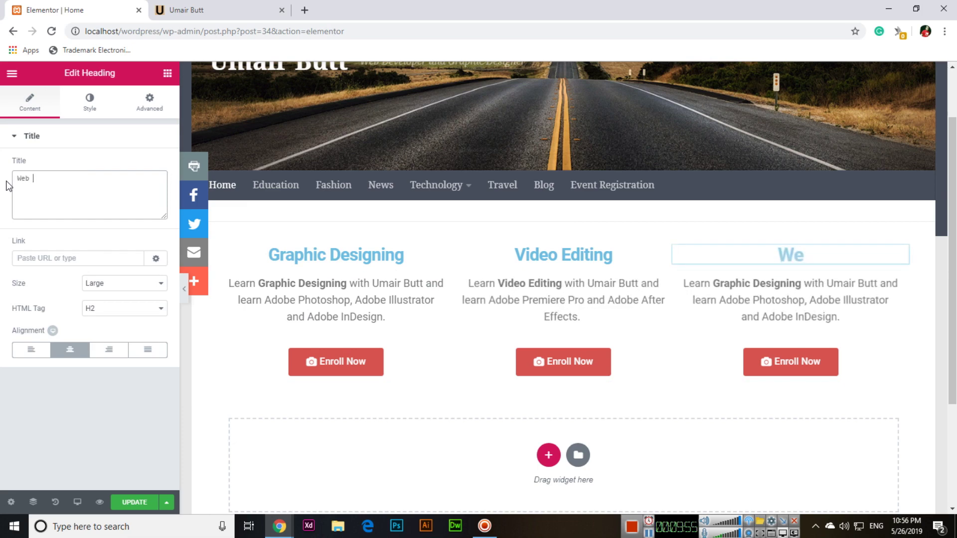
type("Development")
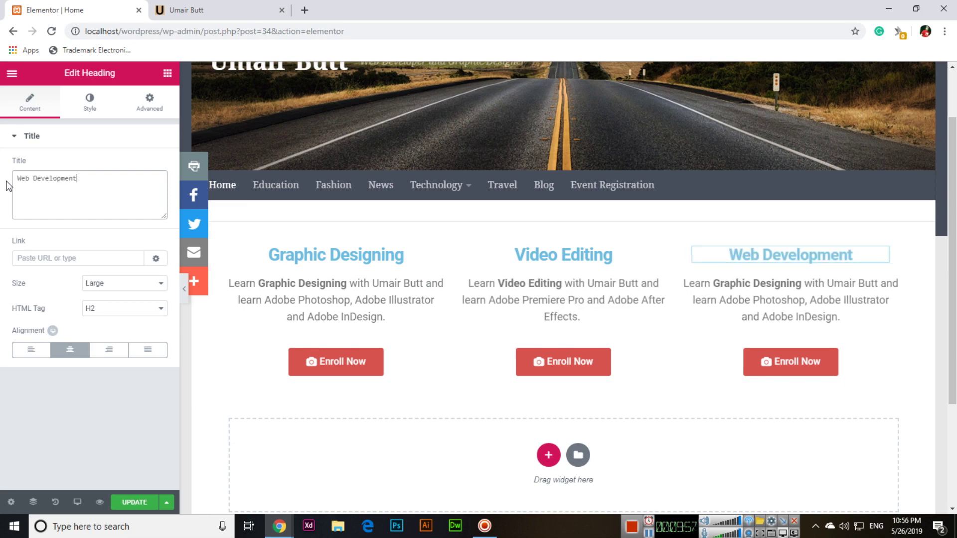
Step: Reword the third column's description so the course is "Web Development" and the tools taught are "Wordpress, Joomla and Adobe Dreamweaver"
left_click(751, 311)
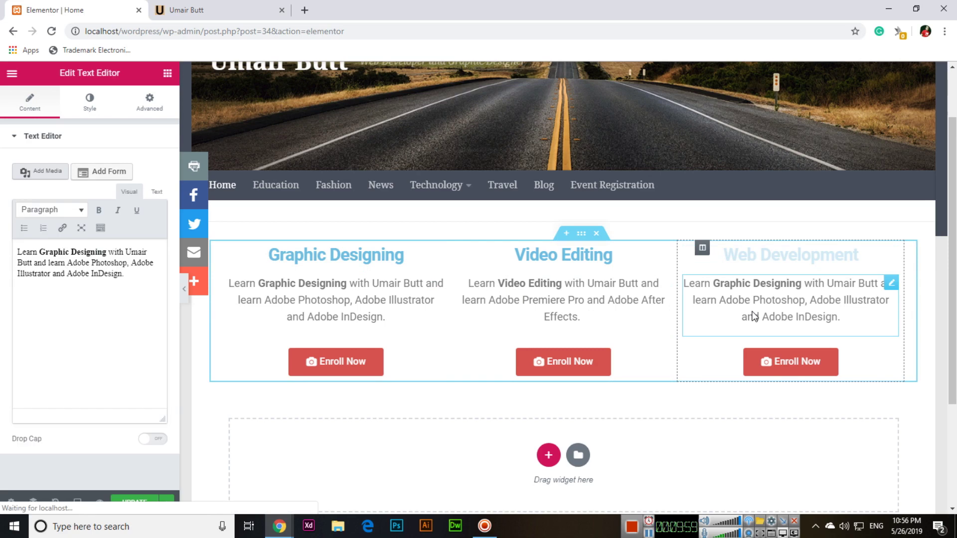
left_click_drag(138, 255, 46, 255)
type("Web Develop")
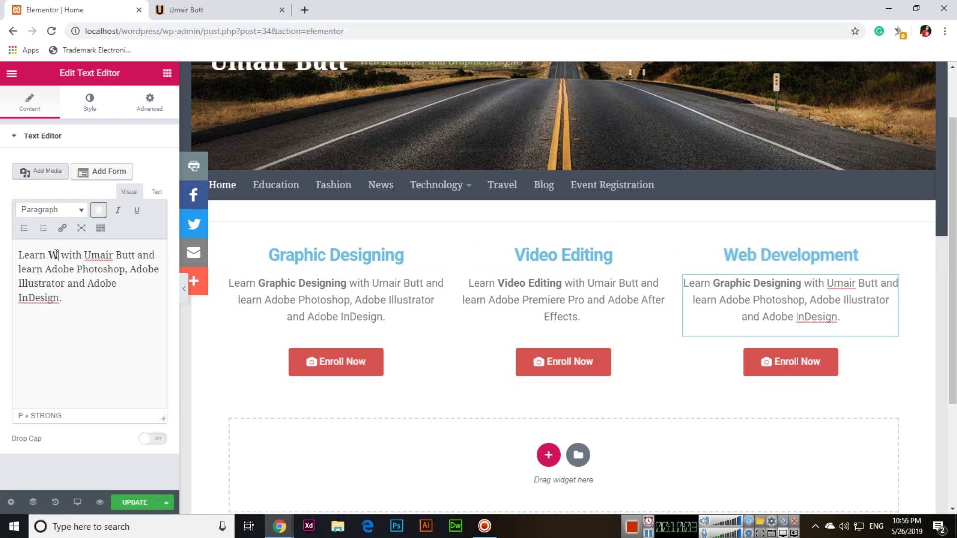
type("ment with")
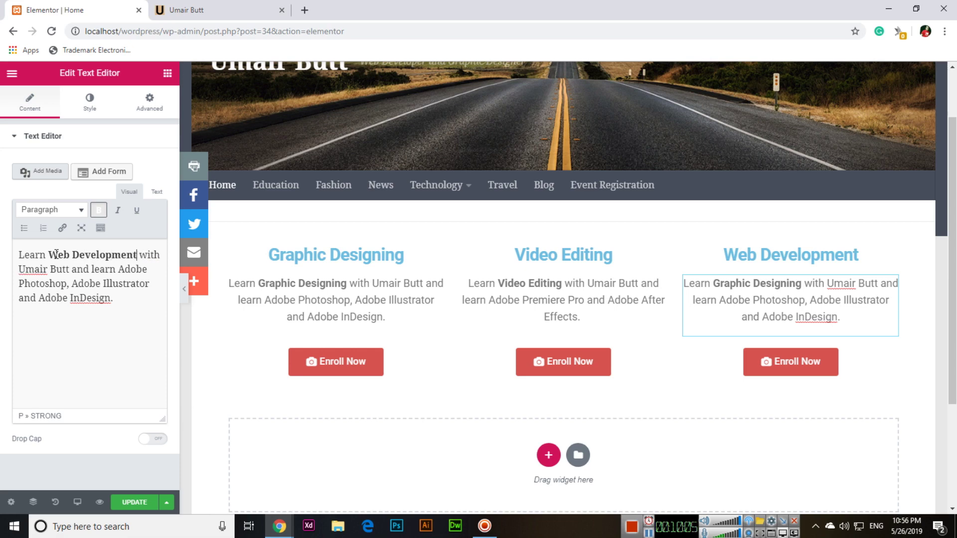
left_click_drag(125, 306, 122, 271)
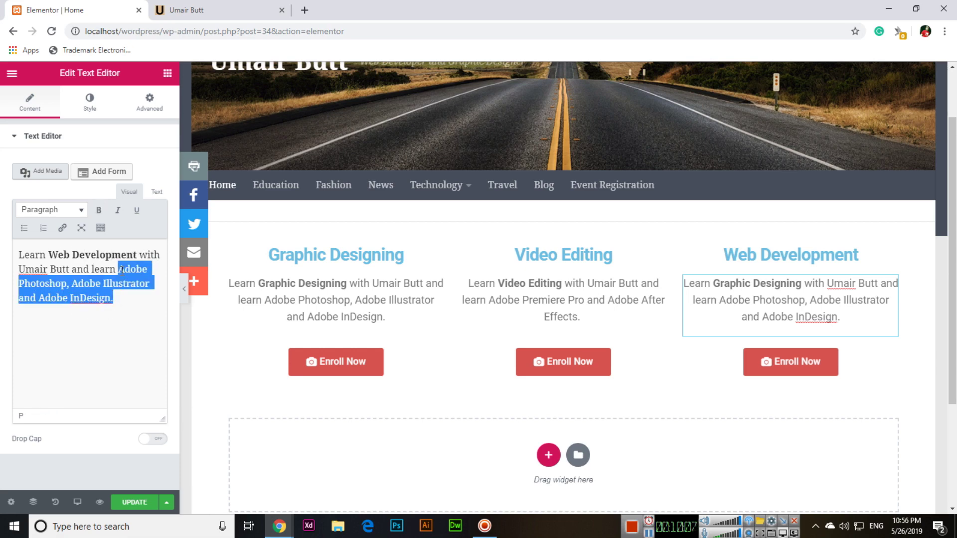
type("Wordpress,")
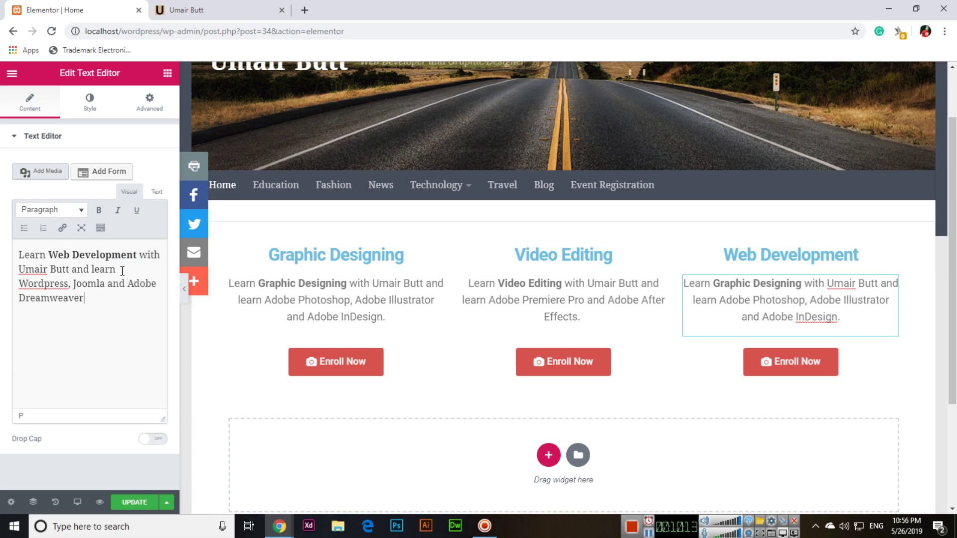
left_click(618, 315)
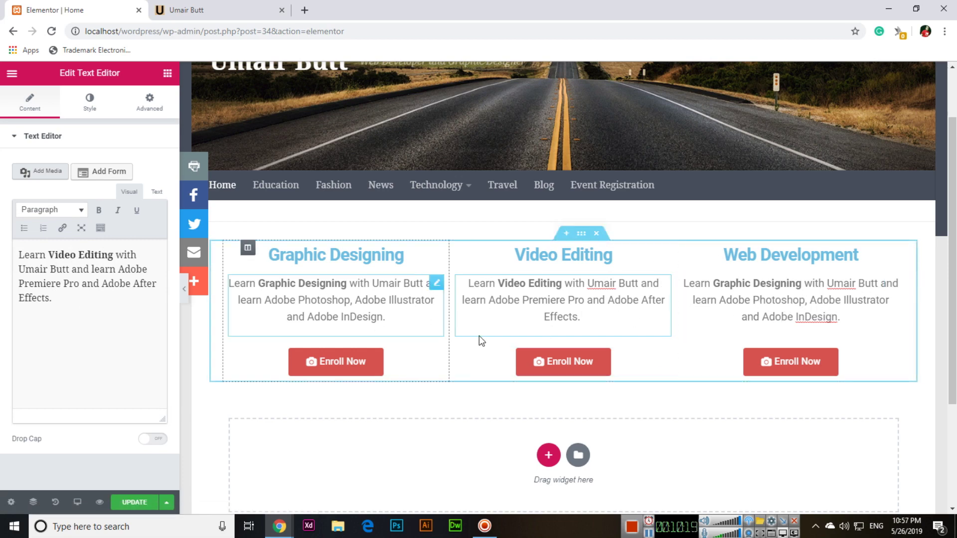
left_click(168, 73)
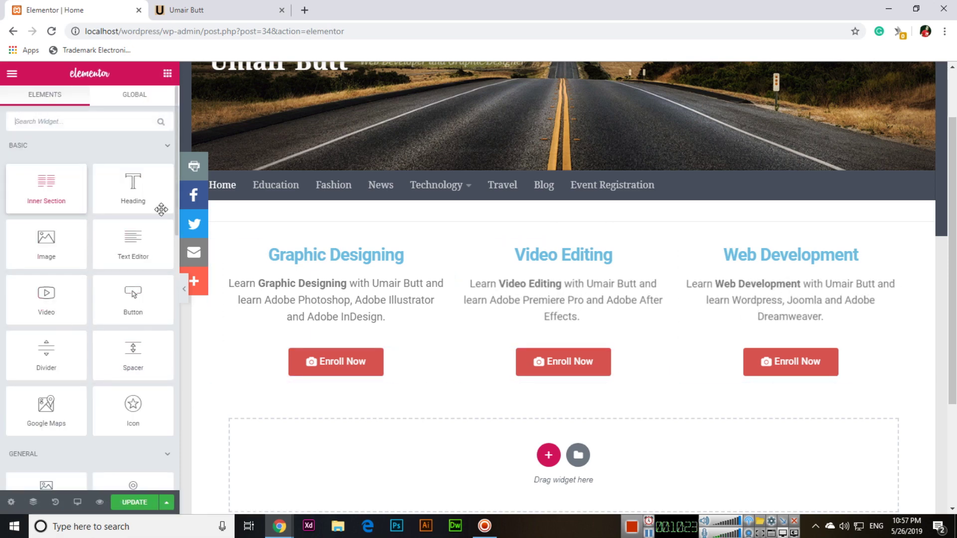
scroll(534, 389, "down", 3)
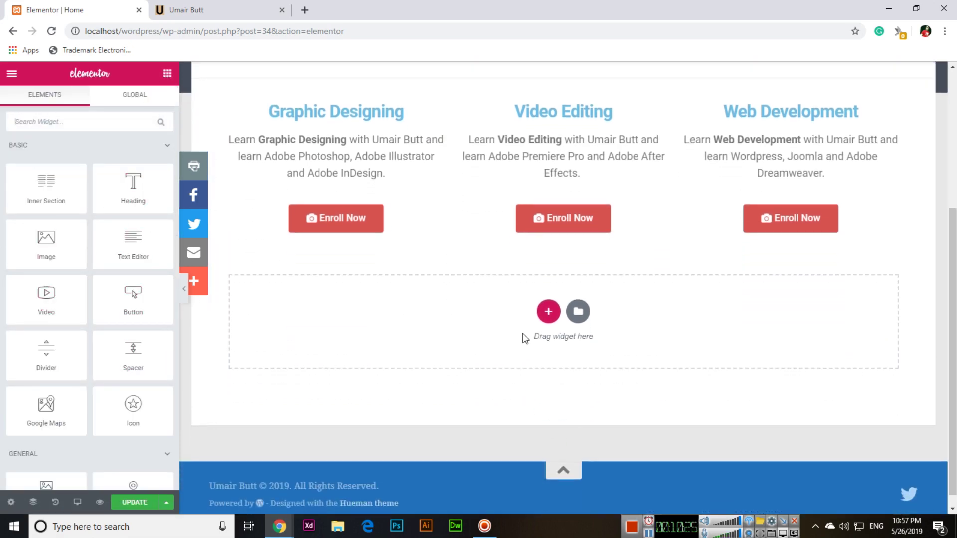
left_click(549, 312)
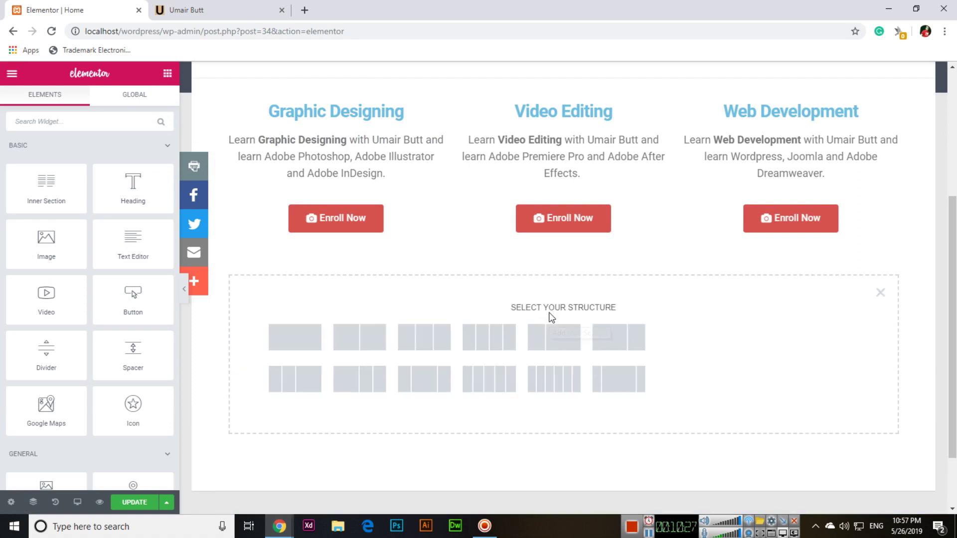
left_click(370, 344)
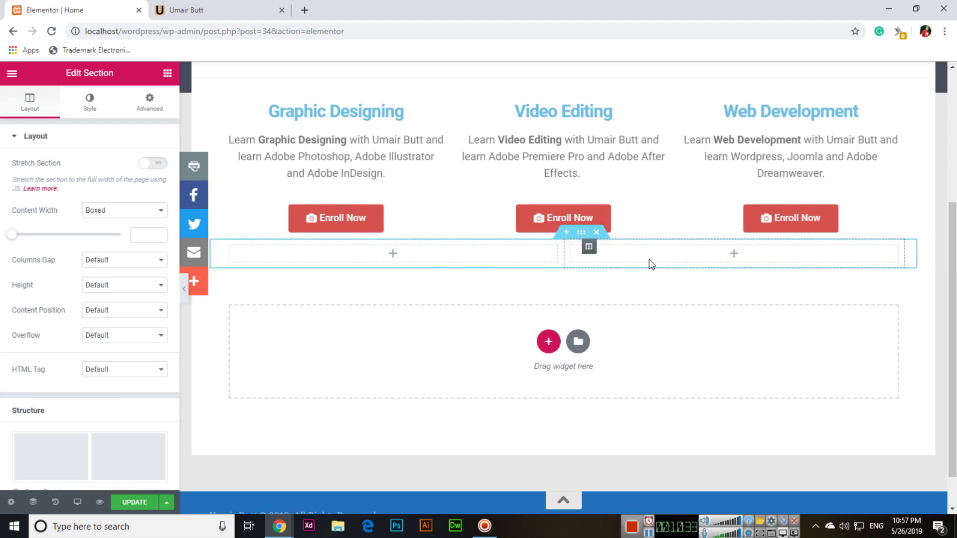
left_click(596, 233)
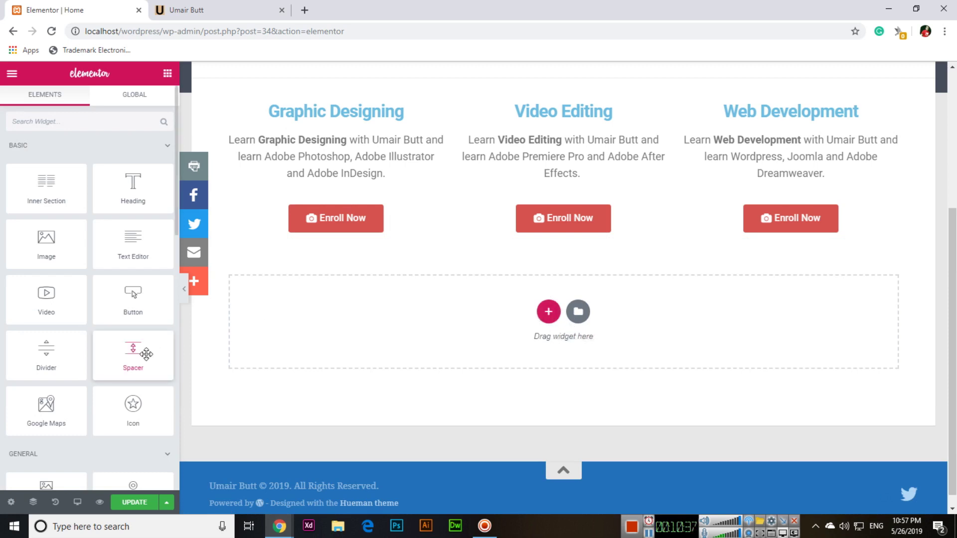
Step: Add a single-column section below the course columns and place a Spacer widget in it with its space set to 75
left_click(548, 312)
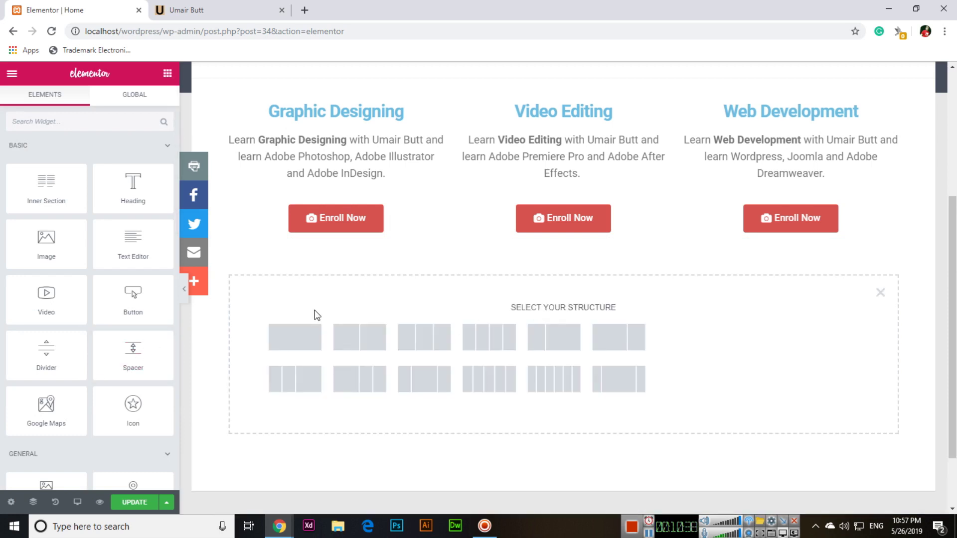
left_click(297, 339)
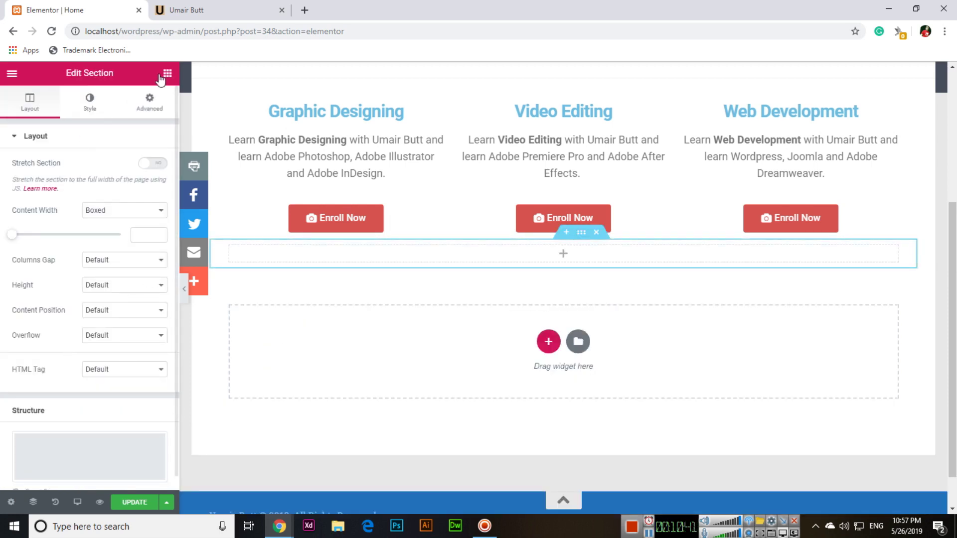
left_click(167, 73)
left_click_drag(134, 358, 488, 277)
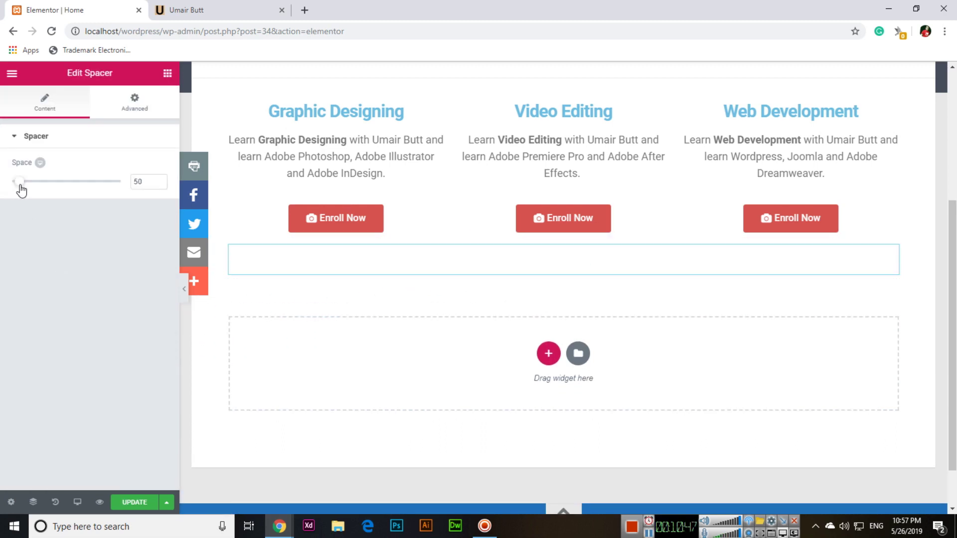
left_click_drag(24, 185, 27, 186)
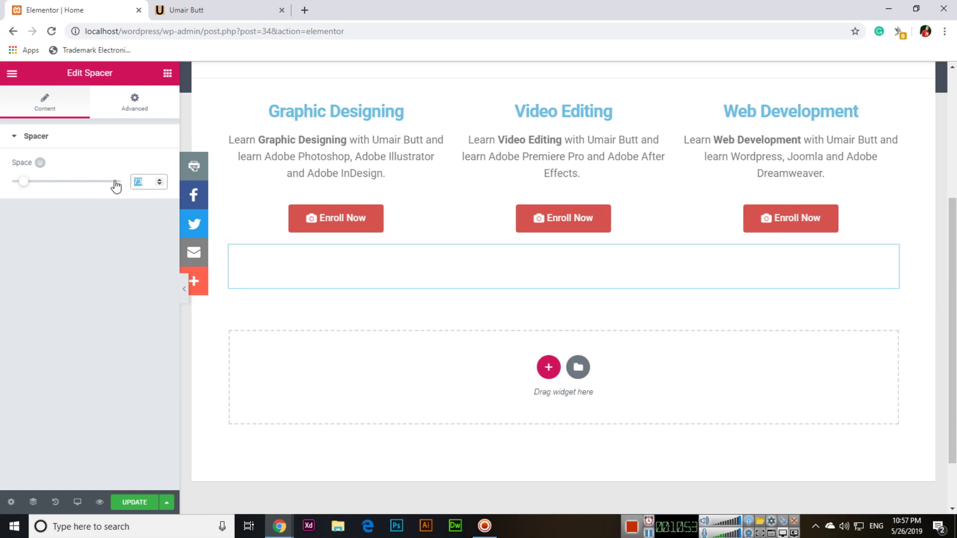
type("75")
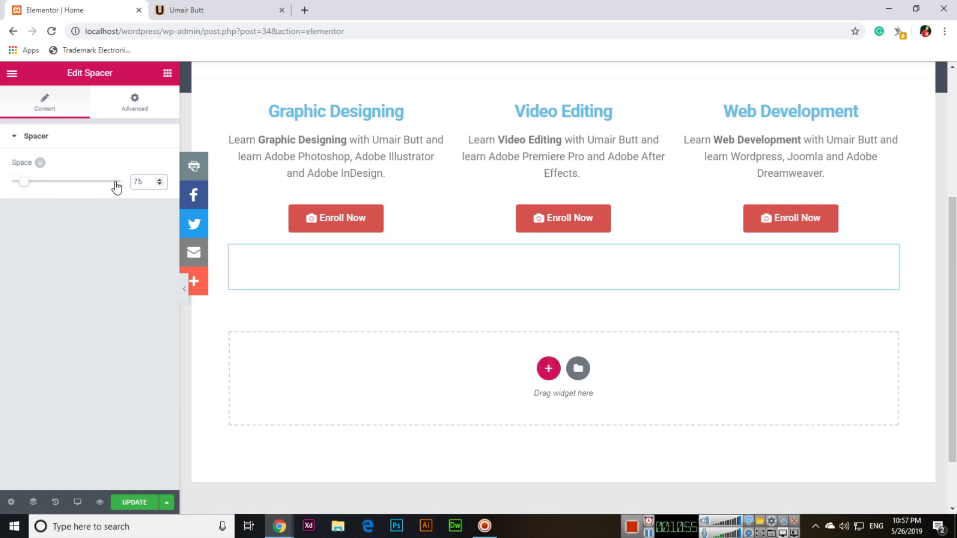
Step: Add a section with two equal columns below the spacer and open its Advanced settings
left_click(167, 74)
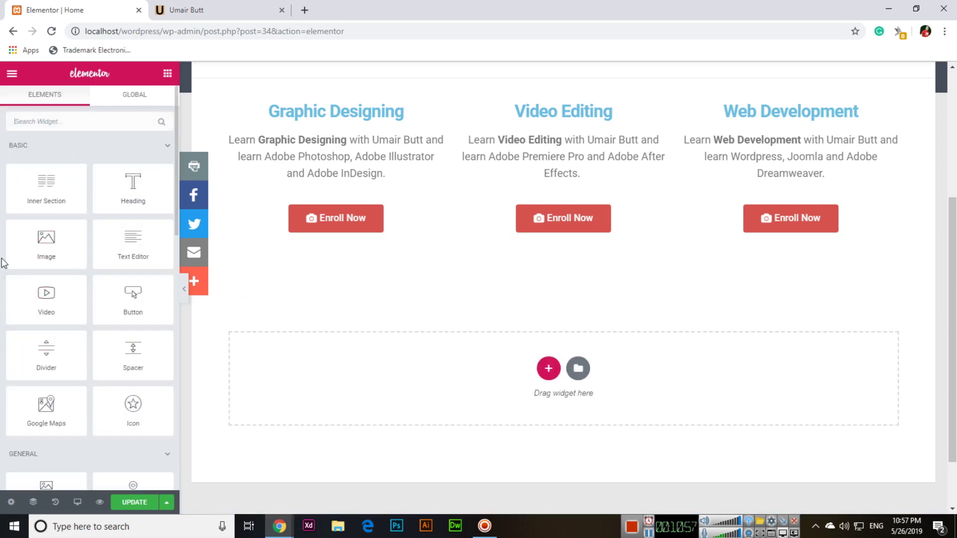
left_click(553, 372)
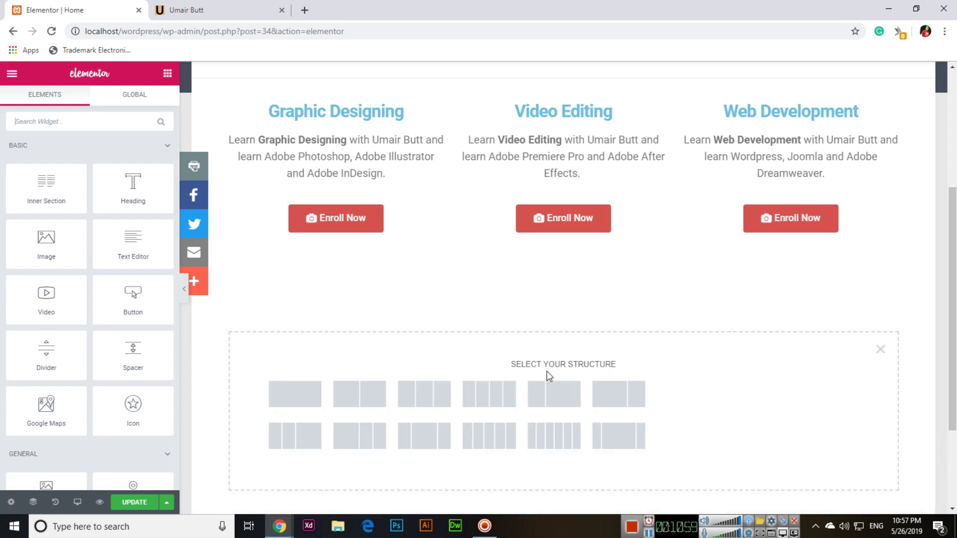
left_click(359, 401)
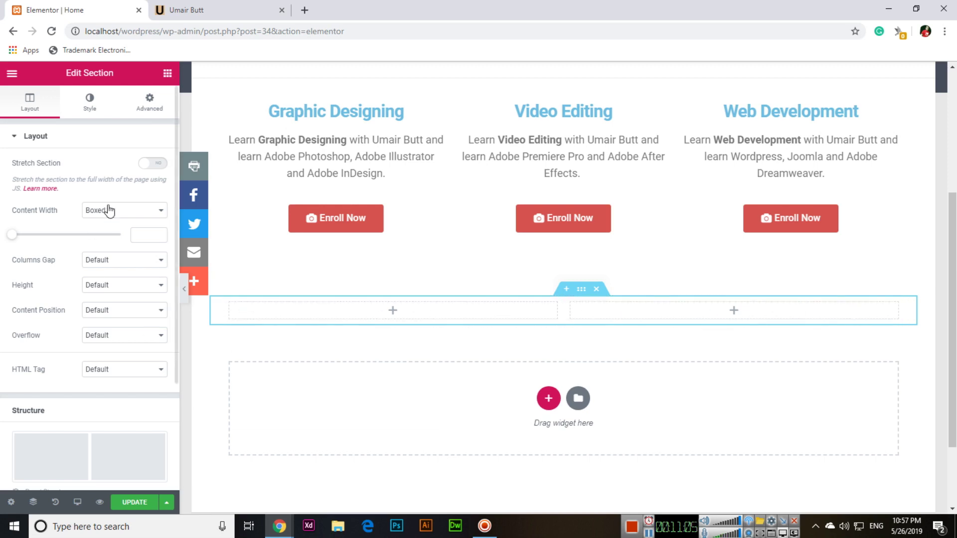
left_click(145, 108)
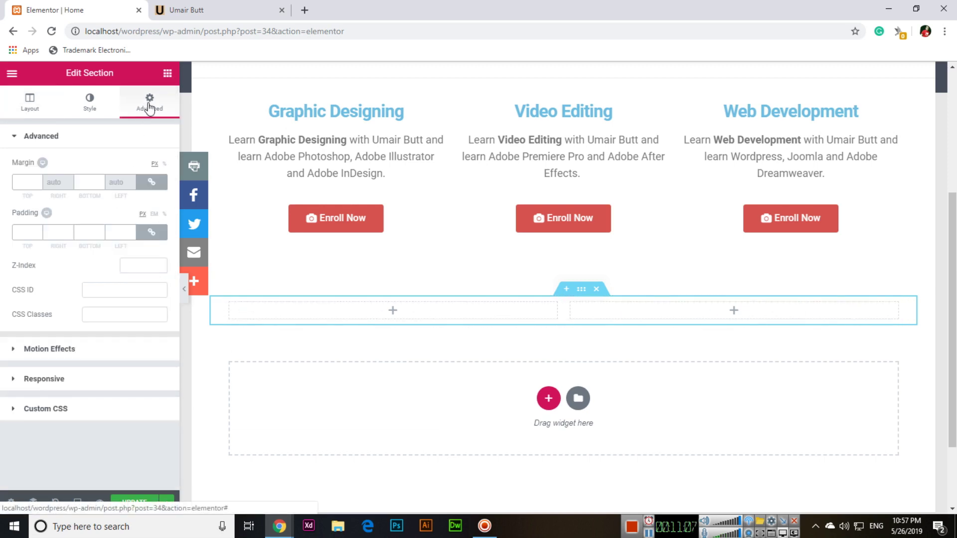
Step: Place an Image widget in the first column of the new two-column section and open its image selection
left_click(167, 73)
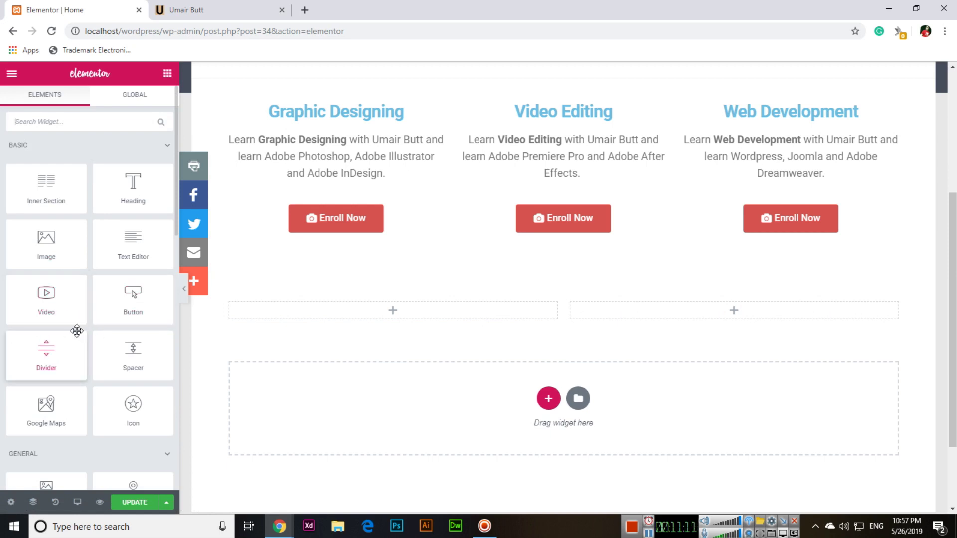
scroll(64, 344, "down", 3)
scroll(67, 353, "up", 3)
left_click_drag(51, 249, 300, 310)
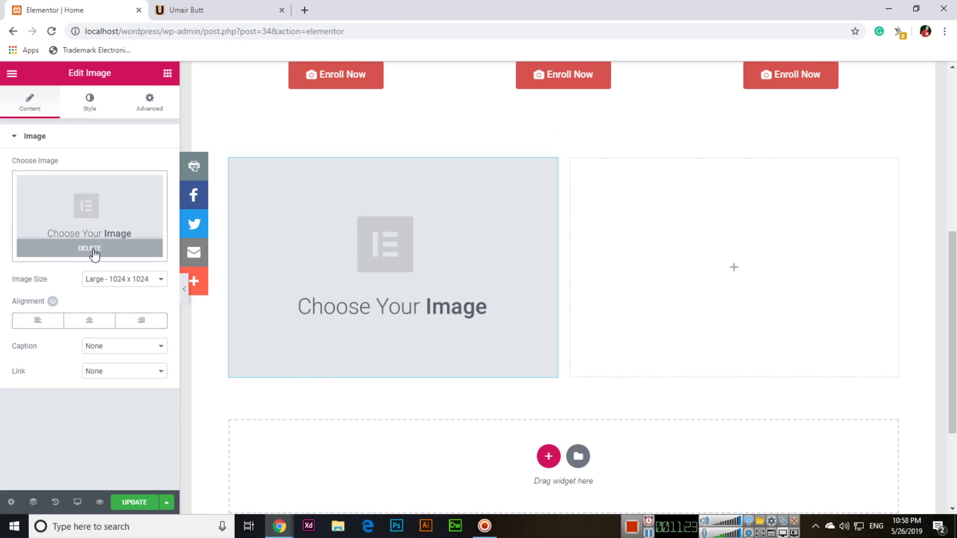
left_click(93, 222)
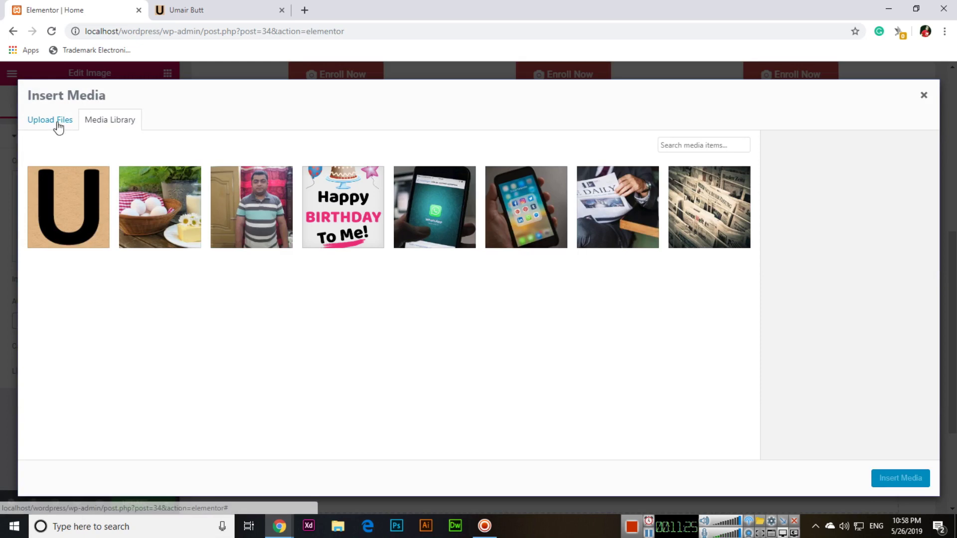
Step: Try to upload the desktop picture automobile-car-car-interior-1073741.jpg for the Image widget, and return to the media library
left_click(57, 122)
left_click(486, 298)
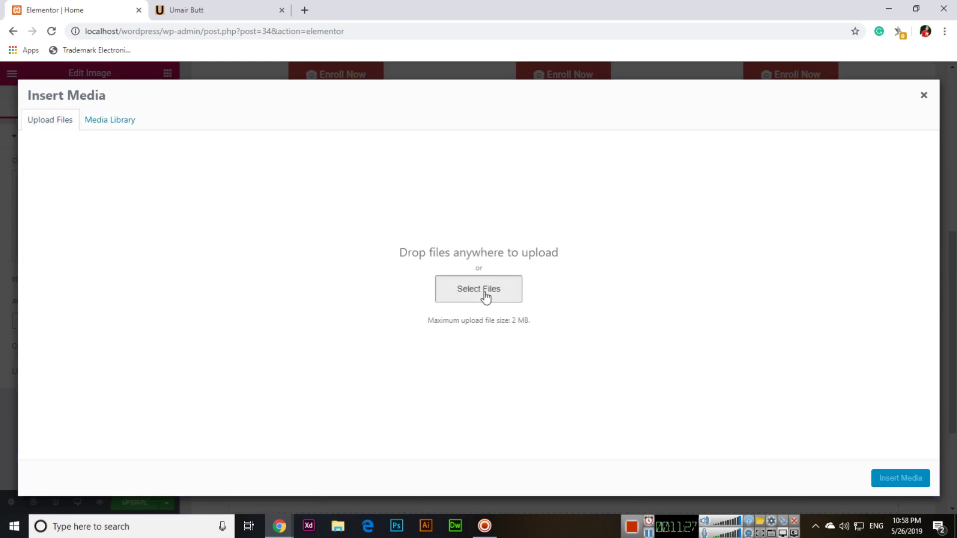
left_click_drag(464, 99, 469, 131)
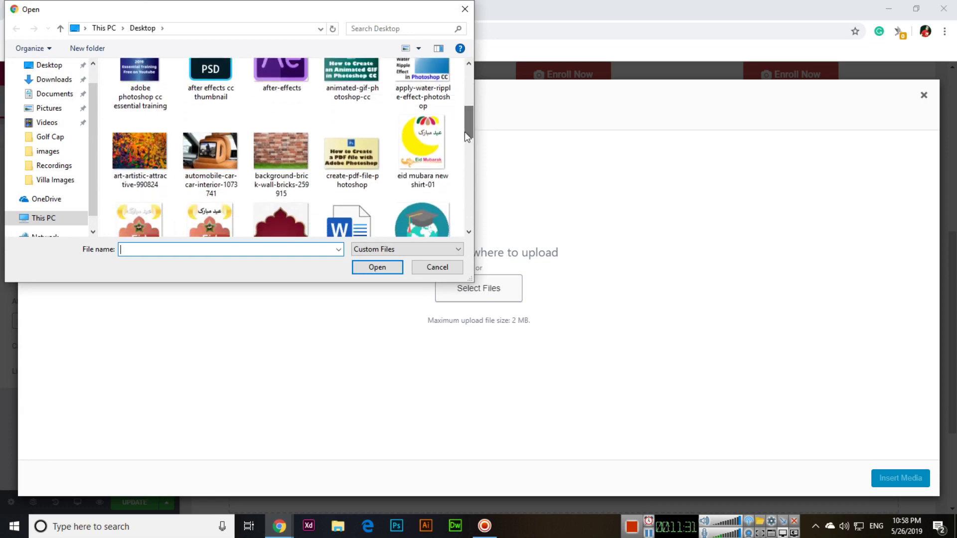
double_click(234, 185)
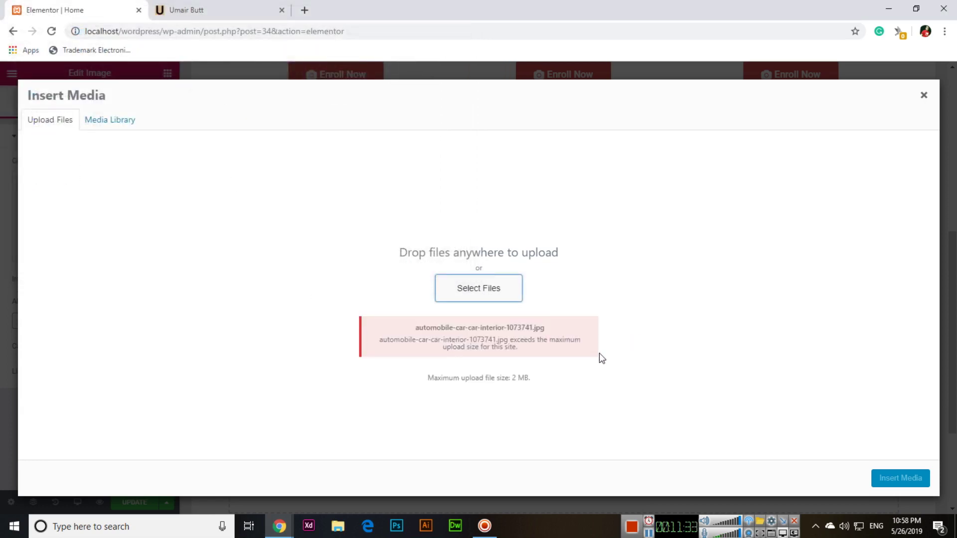
left_click(113, 125)
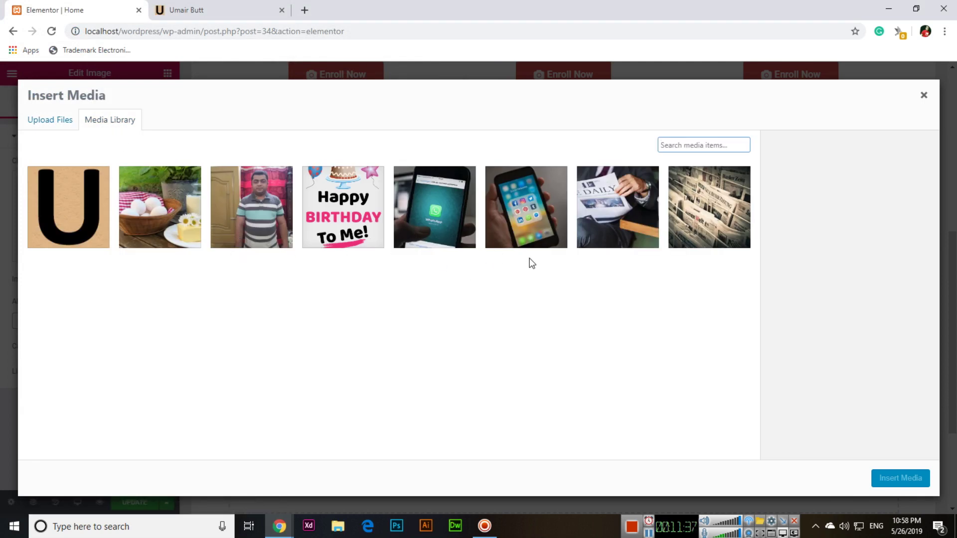
Step: Insert news-featured-image.jpg from the media library as the Image widget's picture
left_click(750, 220)
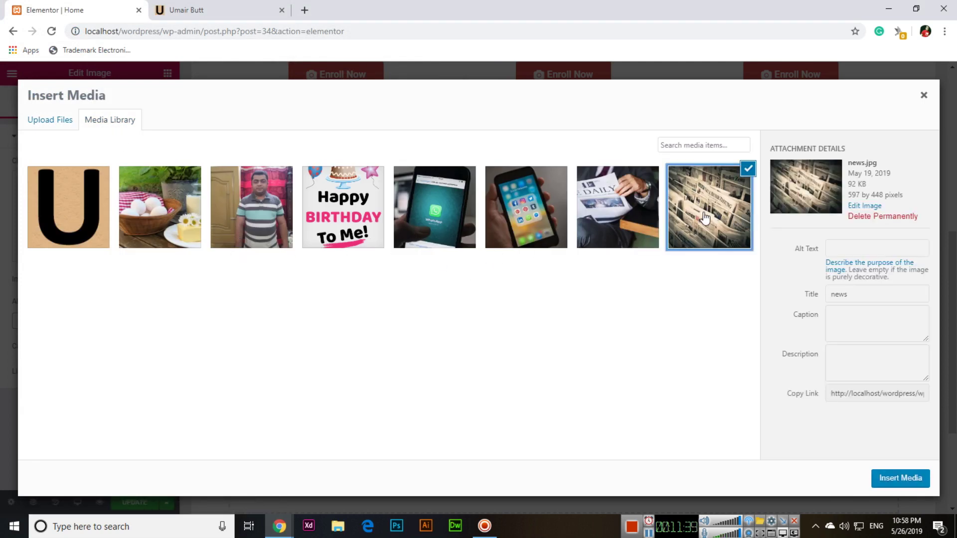
left_click(641, 206)
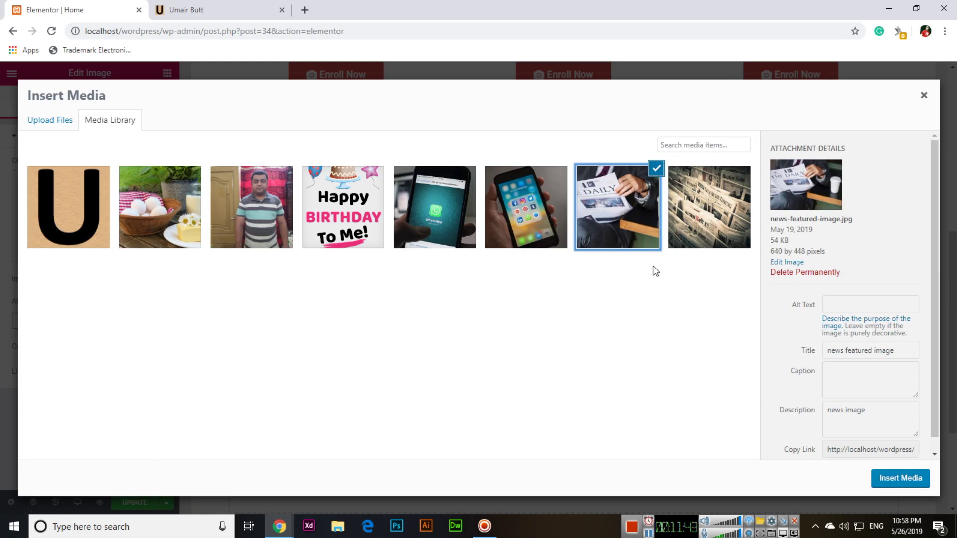
left_click(900, 479)
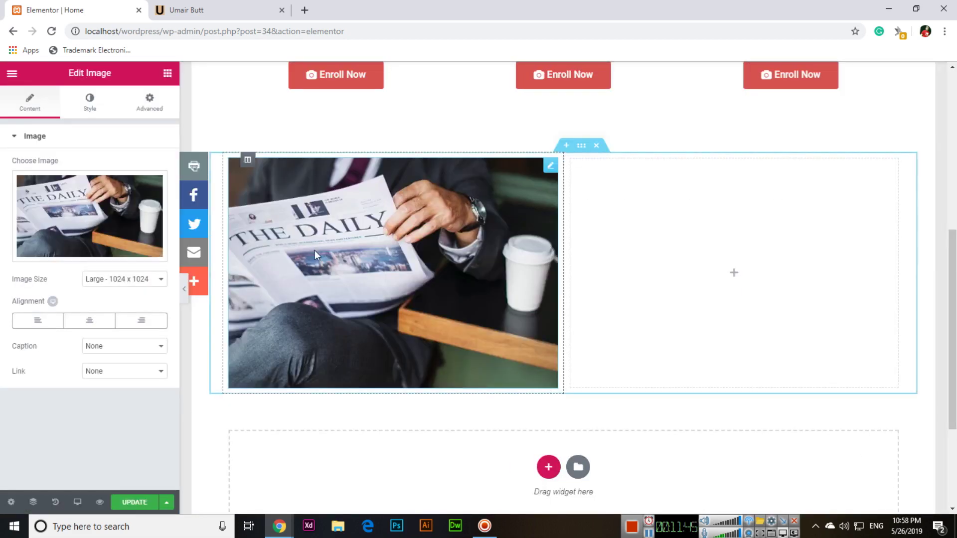
Step: Place a Video widget in the empty second column beside the newspaper image
scroll(461, 343, "up", 2)
scroll(462, 342, "up", 1)
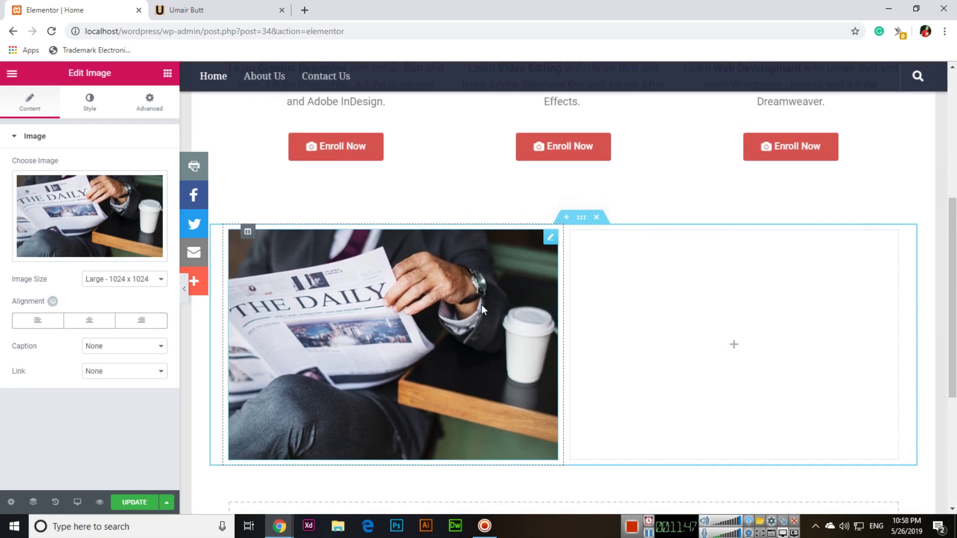
left_click(647, 319)
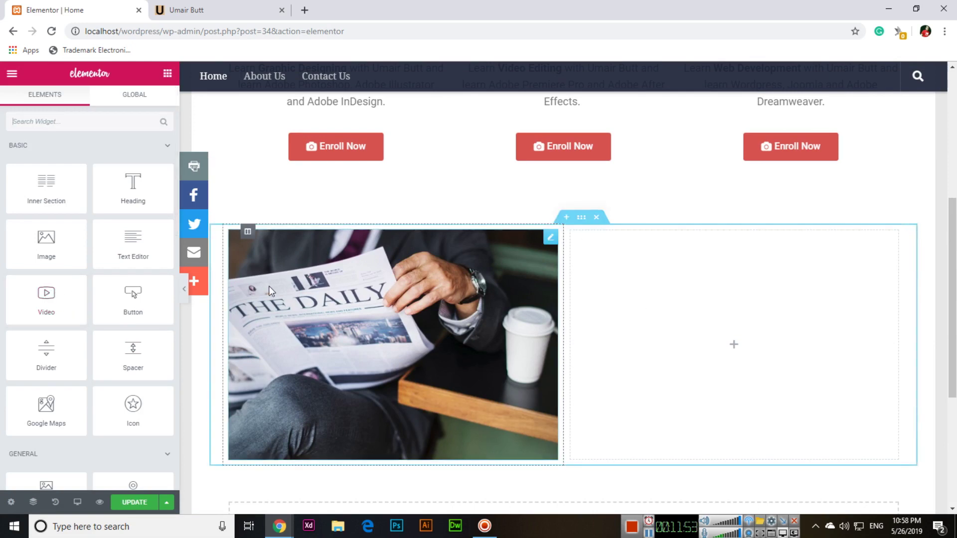
left_click_drag(48, 294, 652, 307)
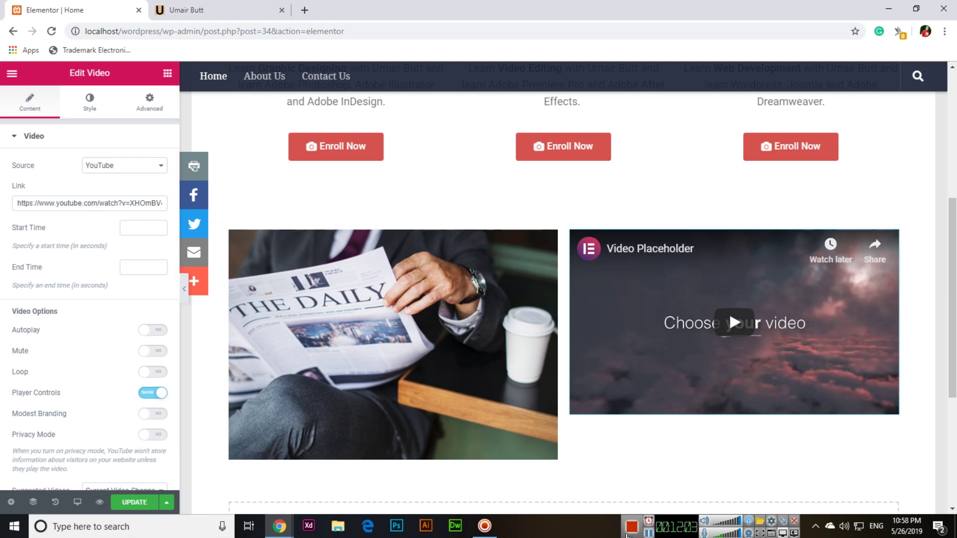
key("ctrl+Tab")
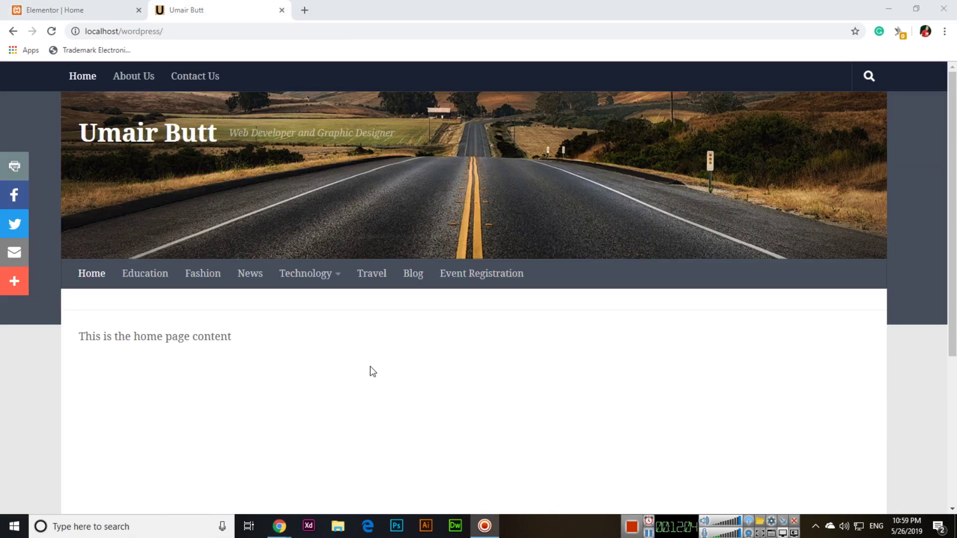
key("ctrl+shift+Tab")
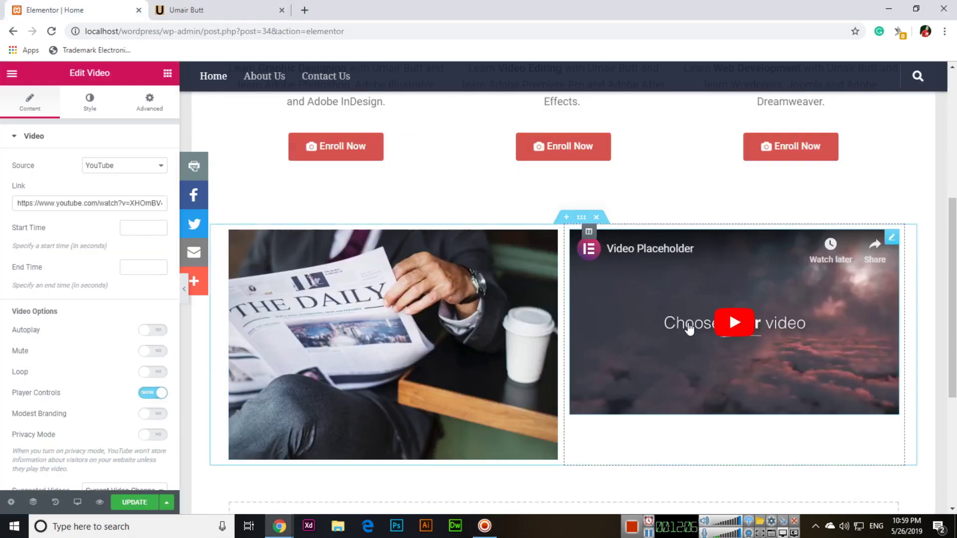
Step: Play the placeholder video in the second column briefly and pause it
left_click(628, 351)
left_click(591, 404)
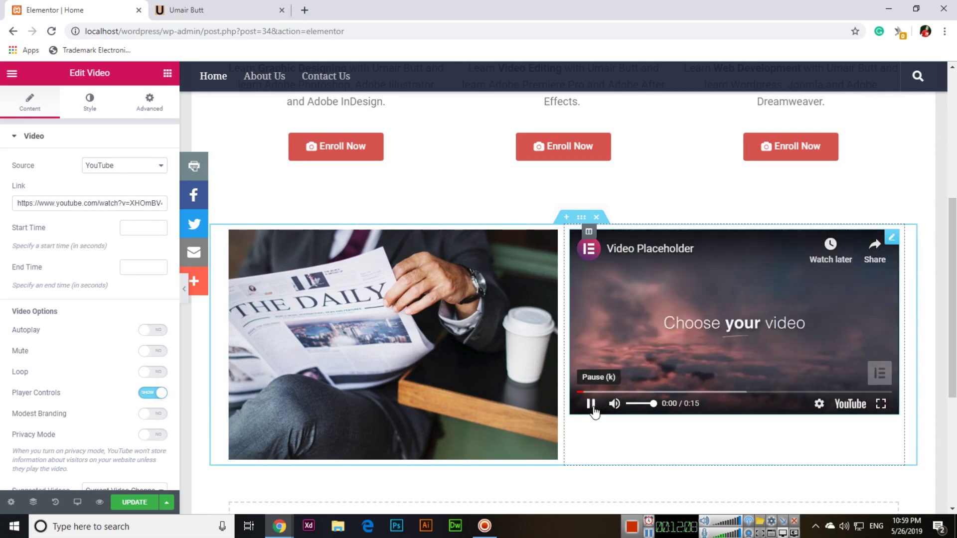
left_click(591, 405)
triple_click(79, 204)
type("https://www.youtube.com/watch?v=5Anjs-nWAB8")
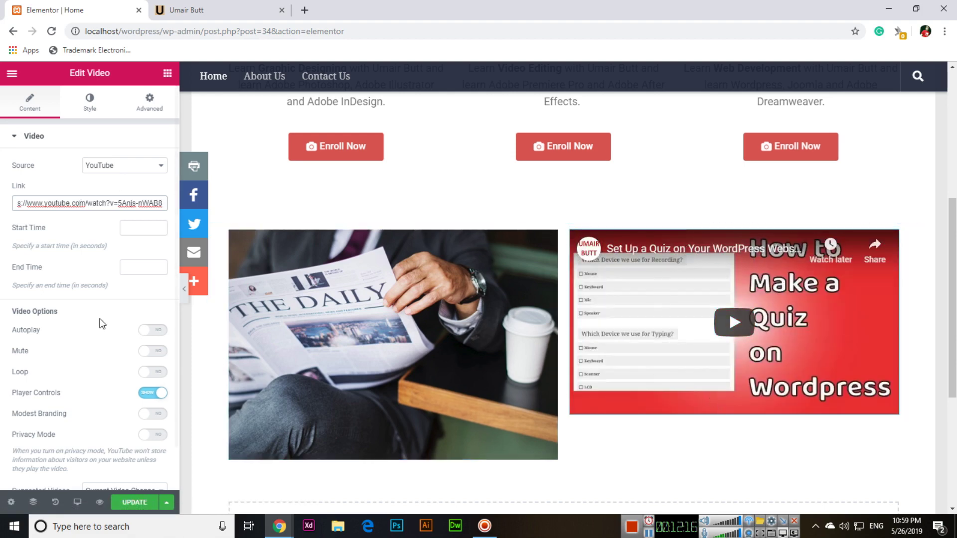
key("Tab")
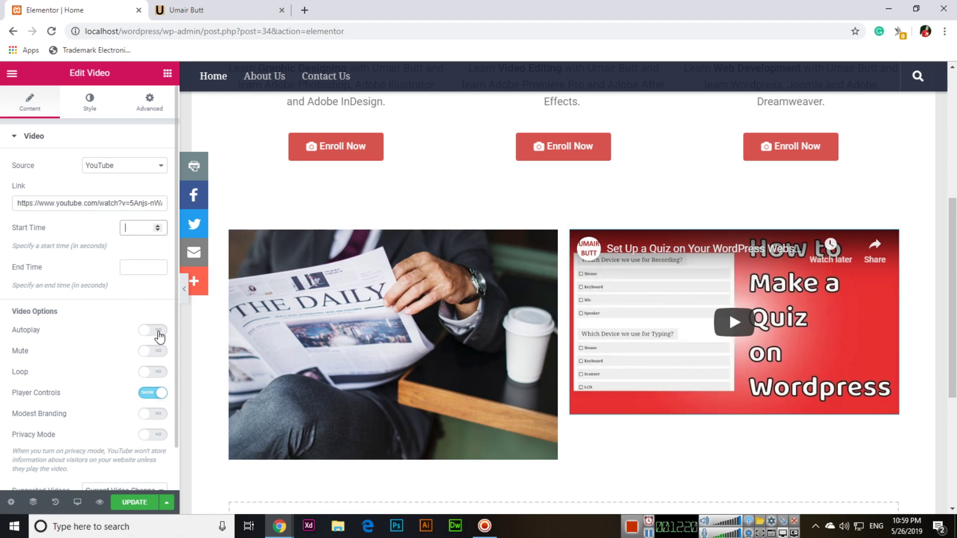
scroll(158, 335, "down", 1)
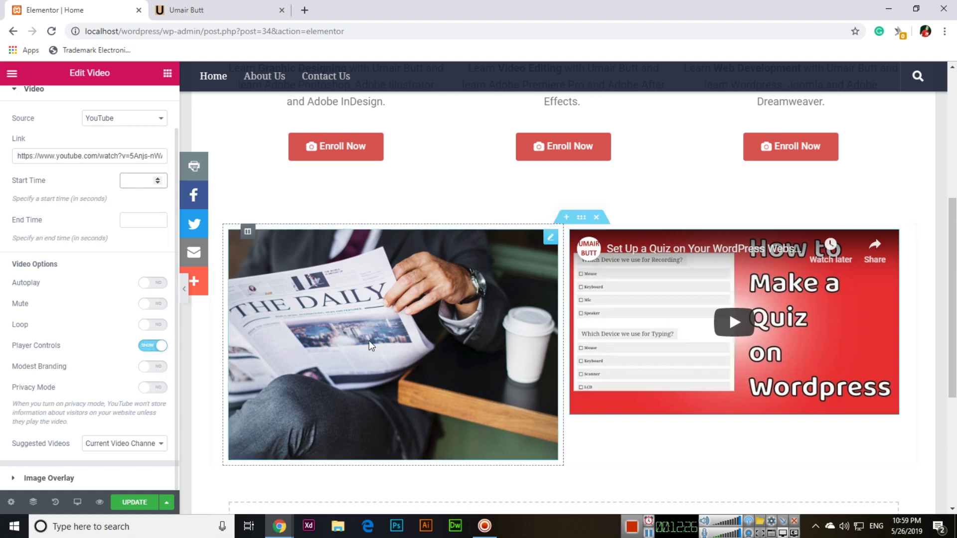
left_click(546, 448)
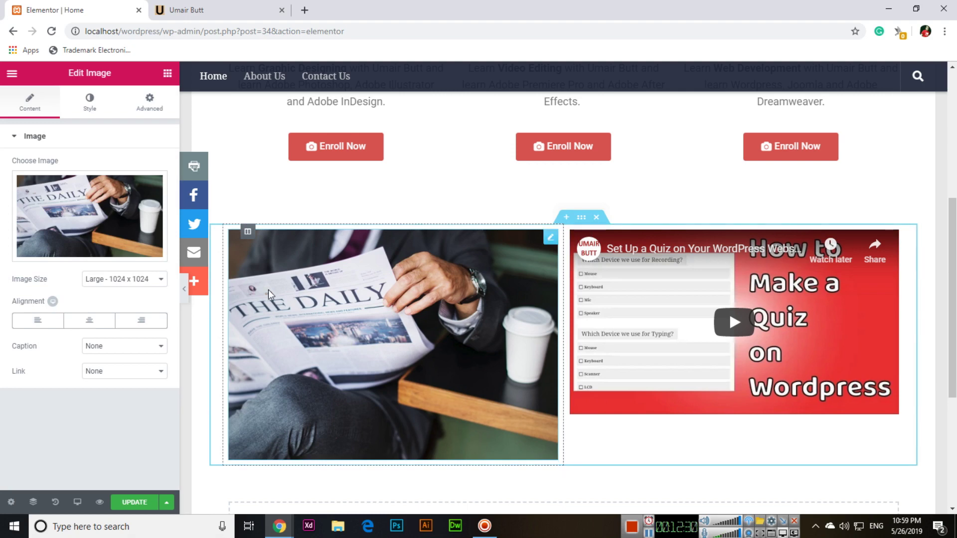
scroll(562, 368, "down", 4)
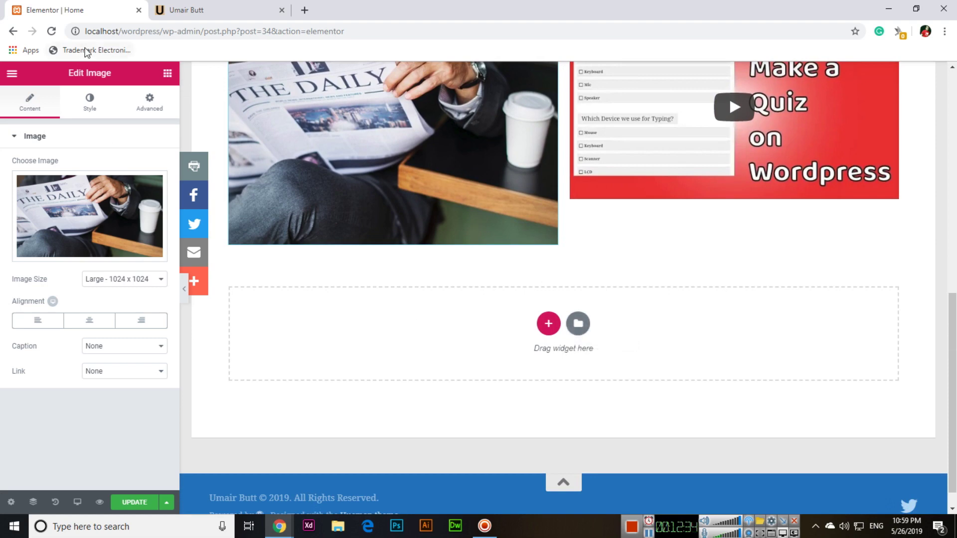
left_click(167, 75)
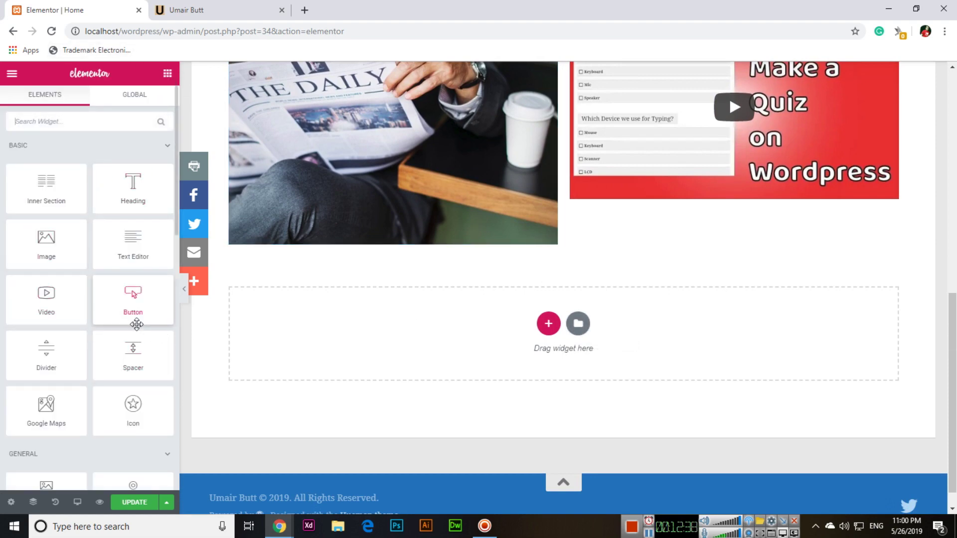
scroll(148, 319, "down", 1)
scroll(143, 312, "down", 3)
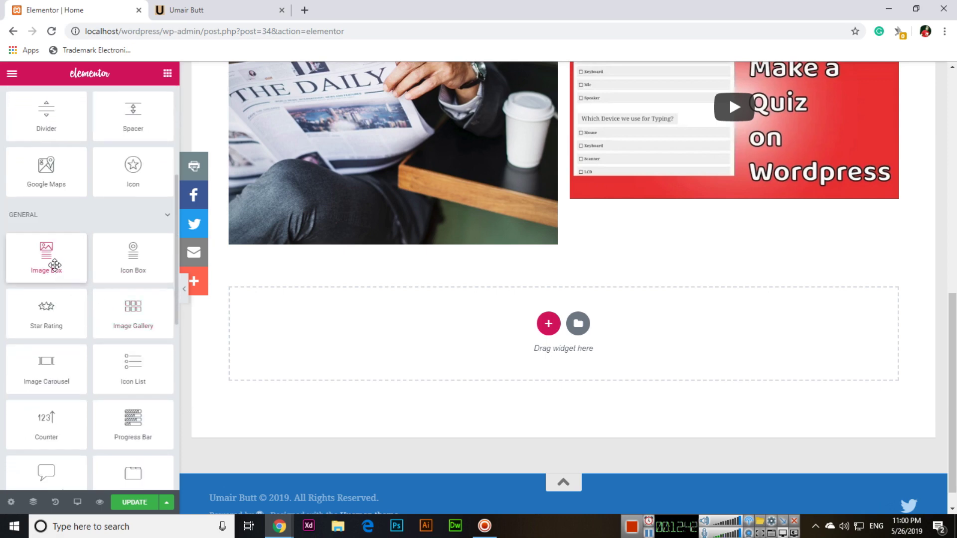
left_click(549, 326)
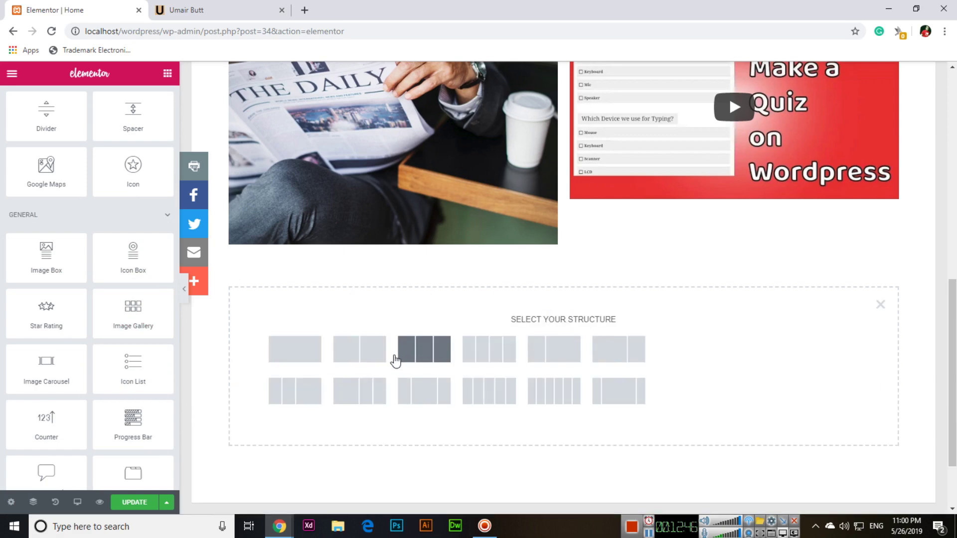
left_click(491, 360)
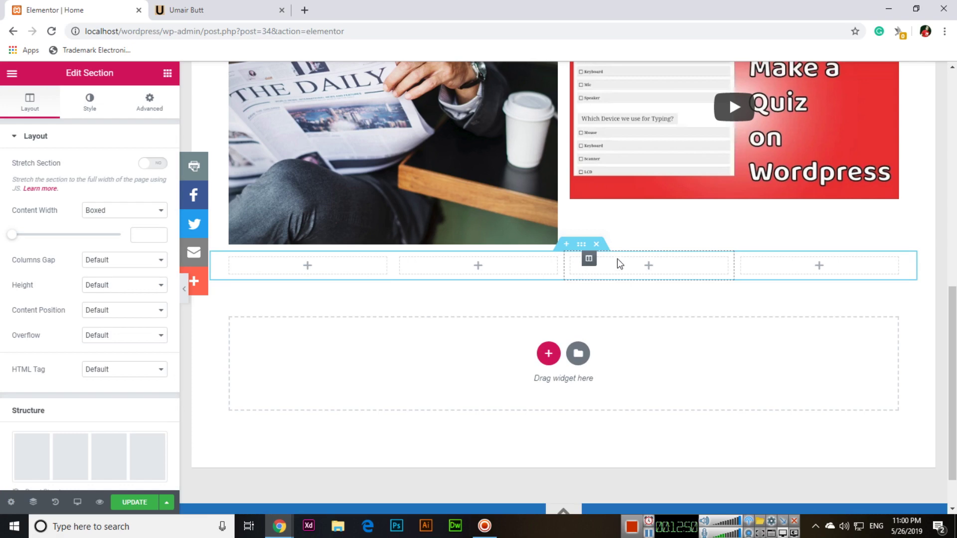
key("ctrl+z")
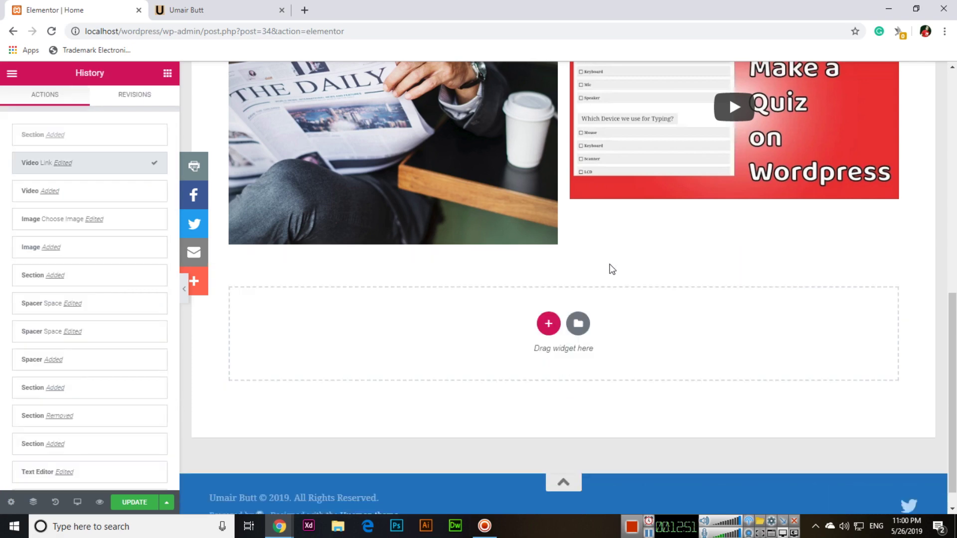
Step: Add a single-column section below the image and video, and place a Spacer widget in it with its space set to 75
left_click(548, 324)
left_click(295, 355)
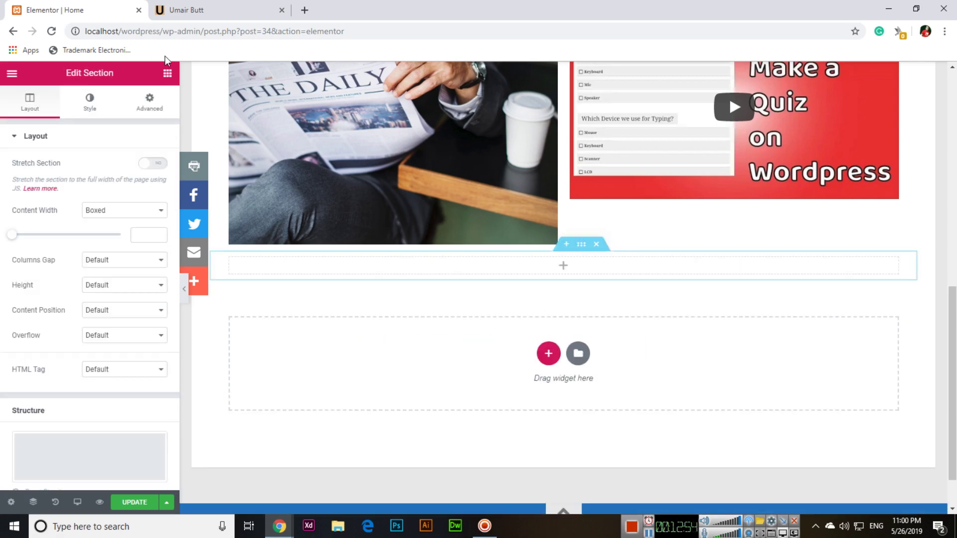
left_click(167, 73)
left_click_drag(133, 351, 521, 274)
double_click(136, 182)
type("75")
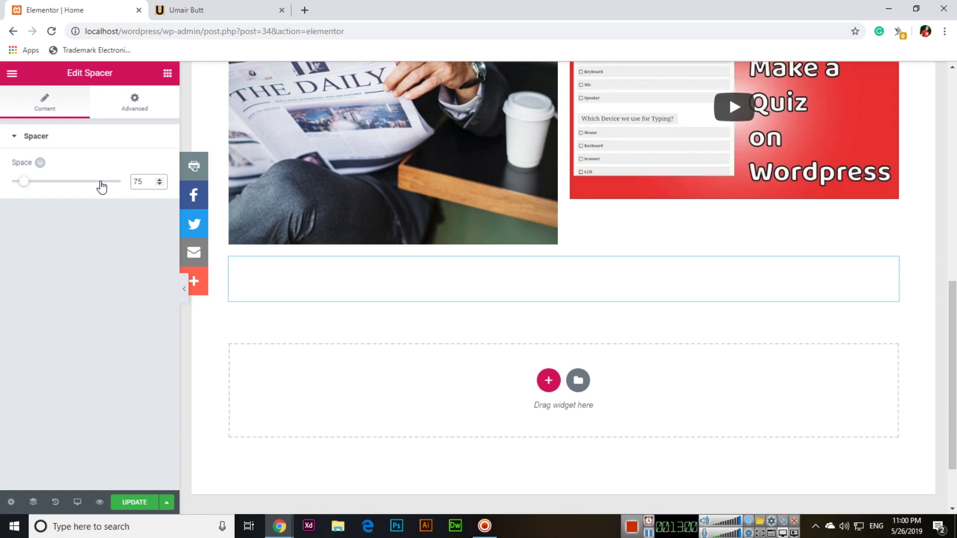
Step: Add a section with four equal columns below the new spacer
left_click(167, 74)
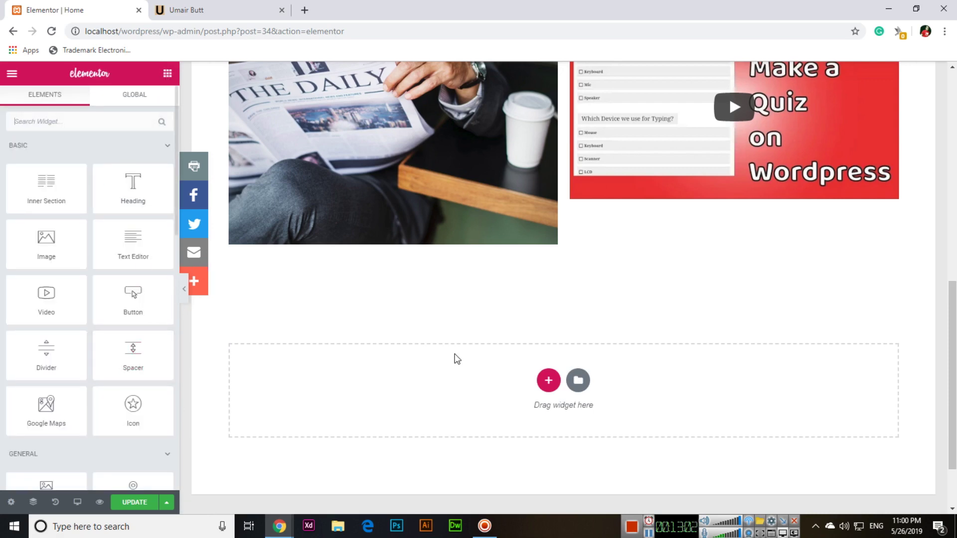
left_click(548, 380)
left_click(508, 417)
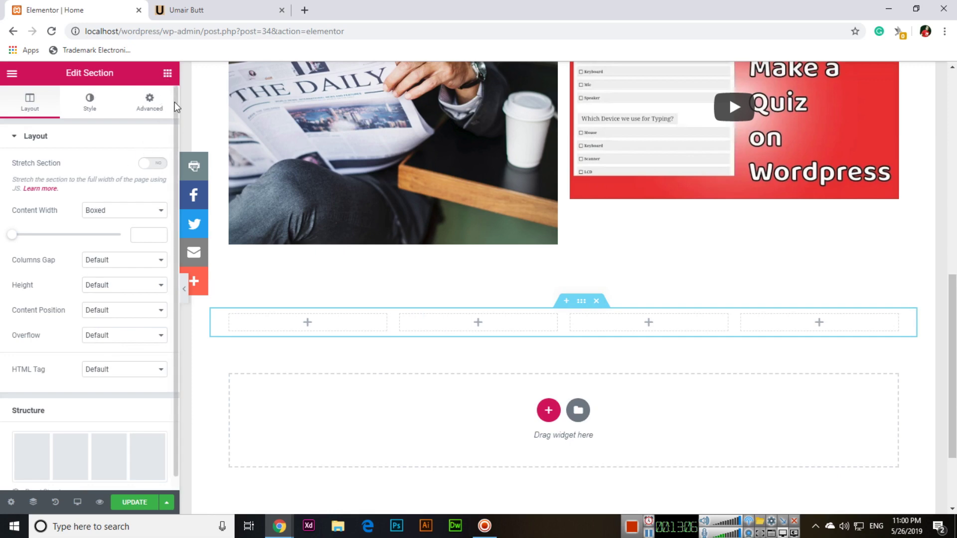
Step: Place an Image Box widget in the first of the four columns and set its image to whatsapp-featured-image.jpg
left_click(168, 74)
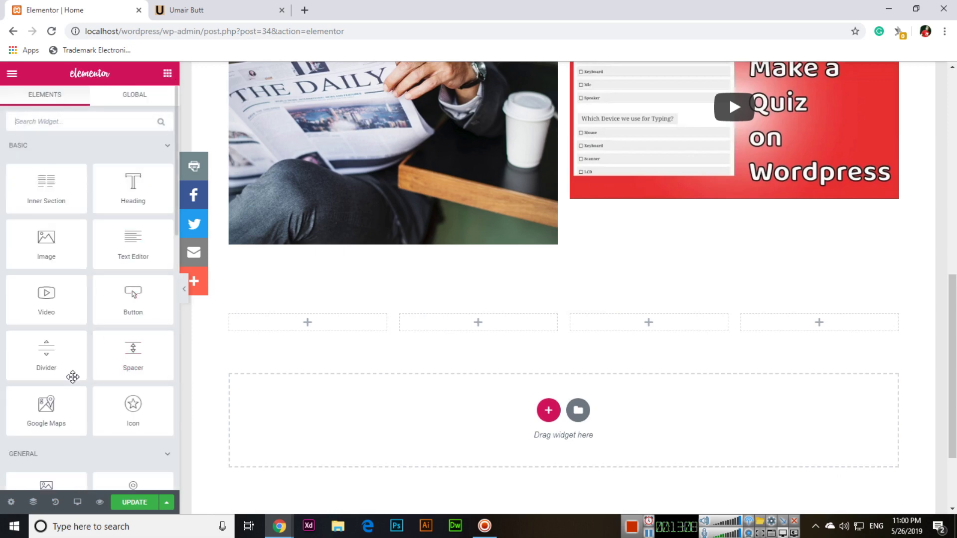
scroll(71, 374, "down", 3)
left_click_drag(46, 325, 314, 329)
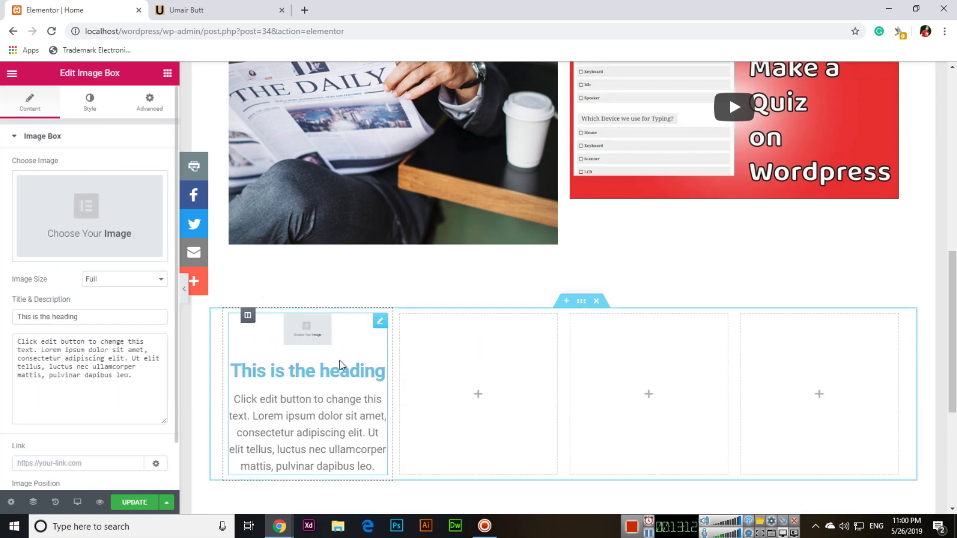
left_click(98, 228)
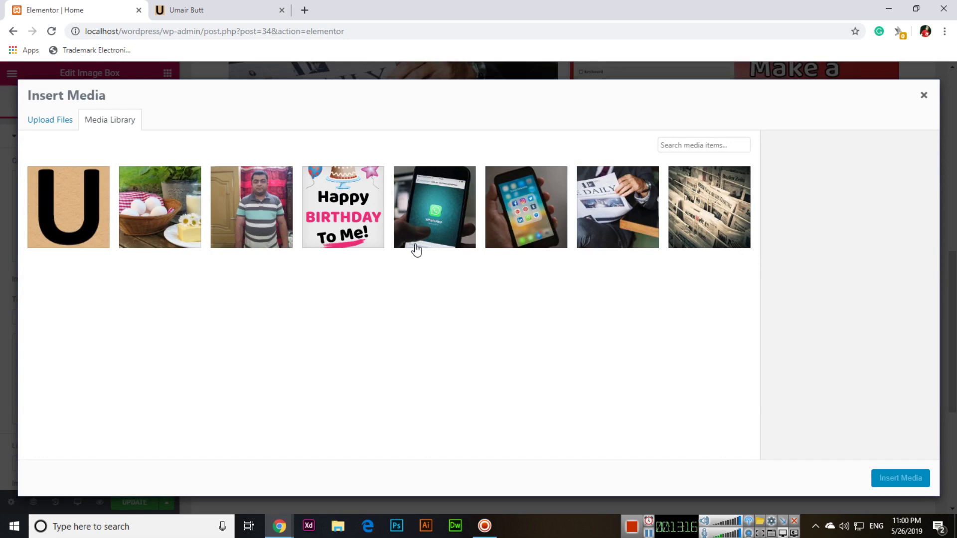
left_click(534, 209)
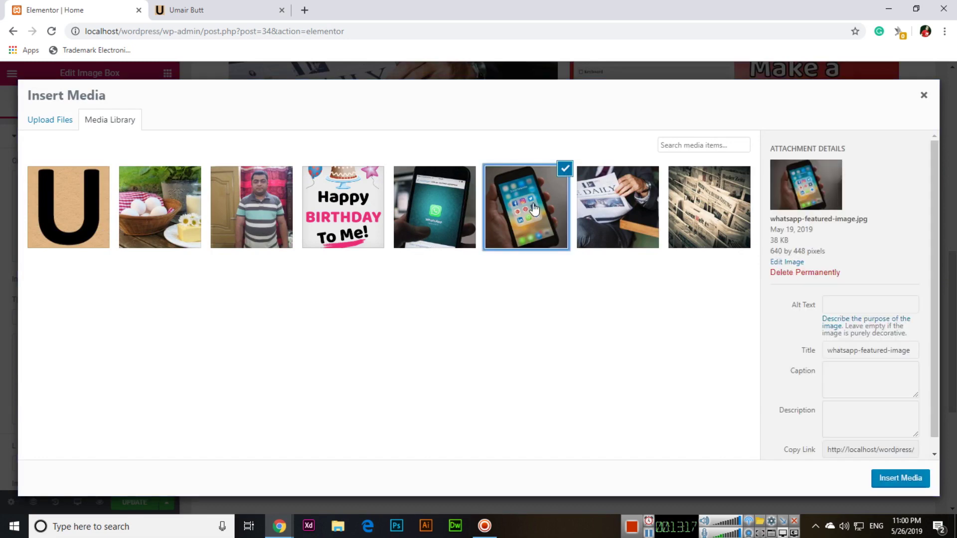
left_click(899, 479)
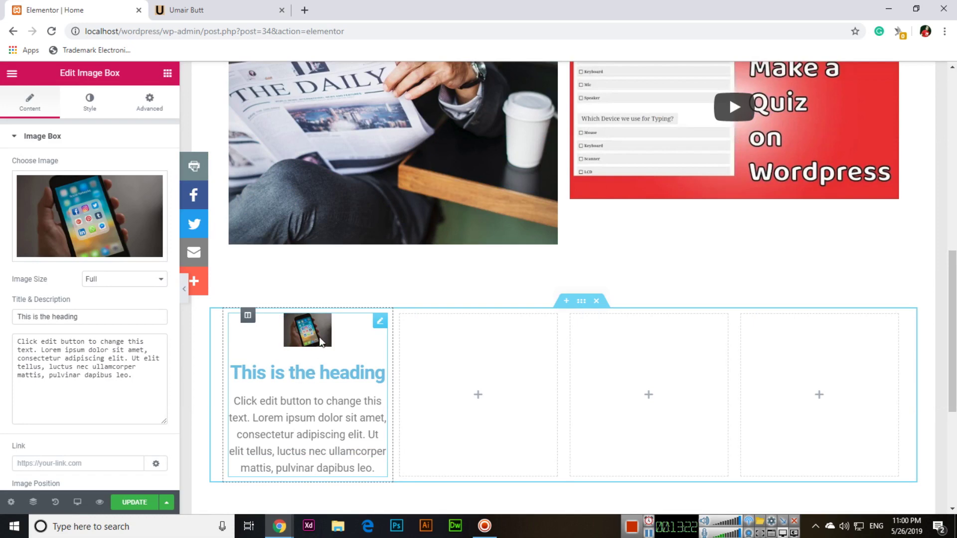
Step: Try the Thumbnail, Large, Thumb-medium and Full image sizes on the first column's image box, ending on Thumbnail - 150 x 150
left_click(114, 279)
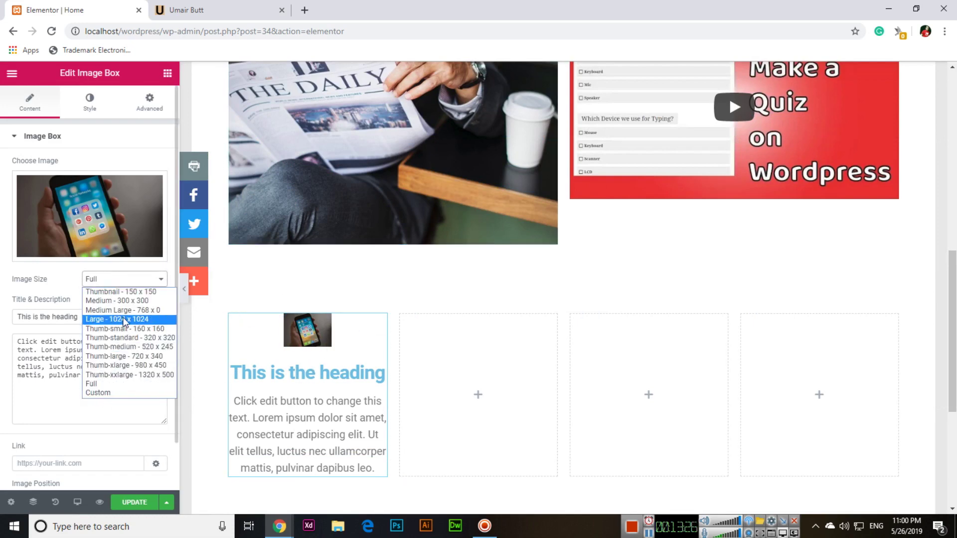
left_click(127, 292)
left_click(132, 278)
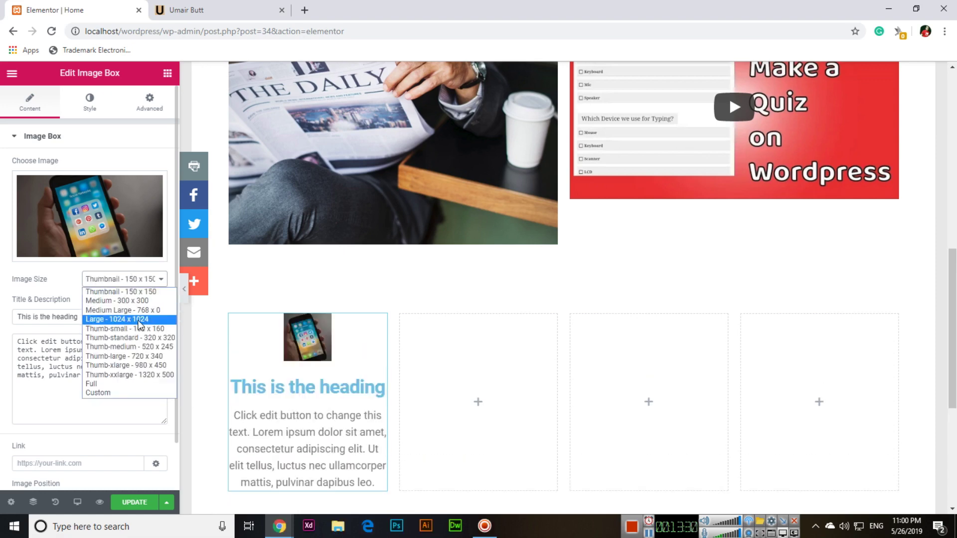
left_click(144, 319)
left_click(129, 282)
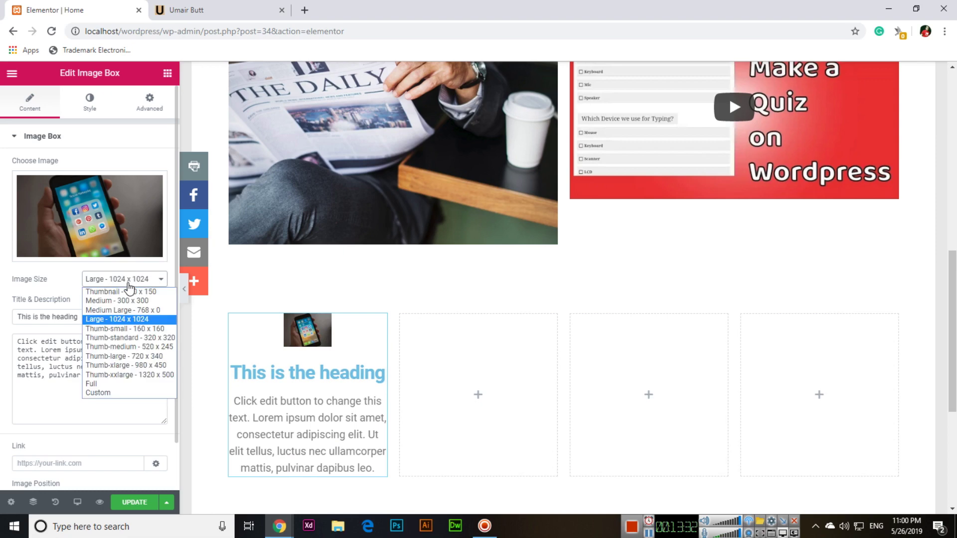
left_click(134, 346)
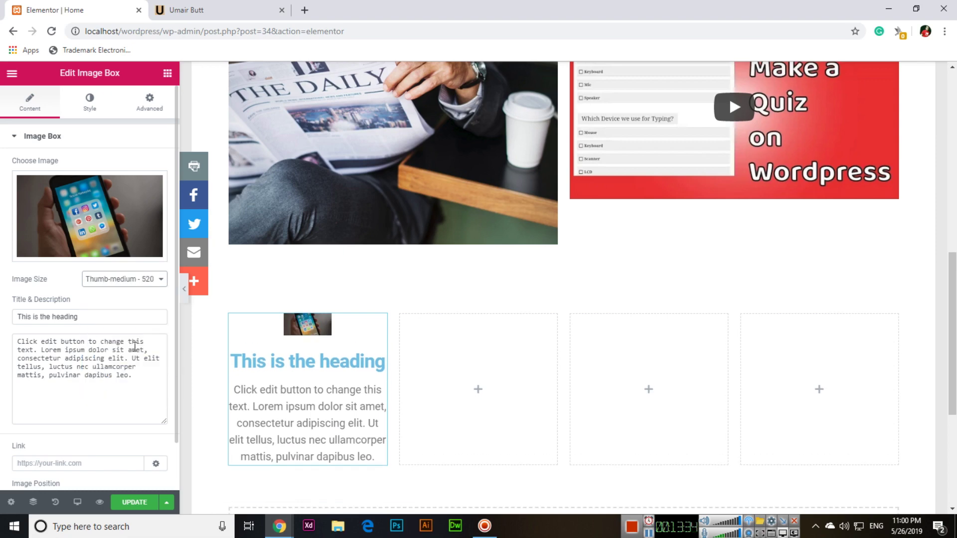
left_click(138, 288)
left_click(134, 381)
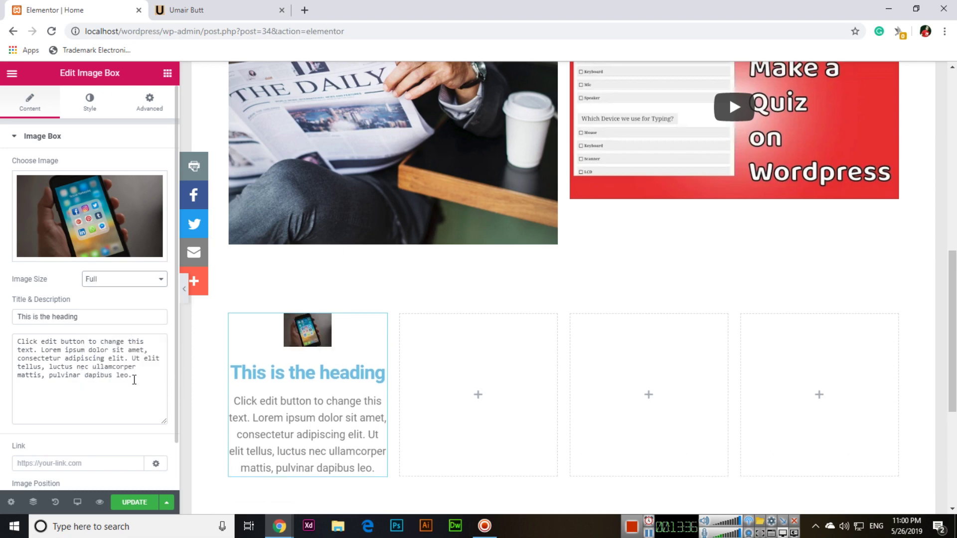
left_click(128, 280)
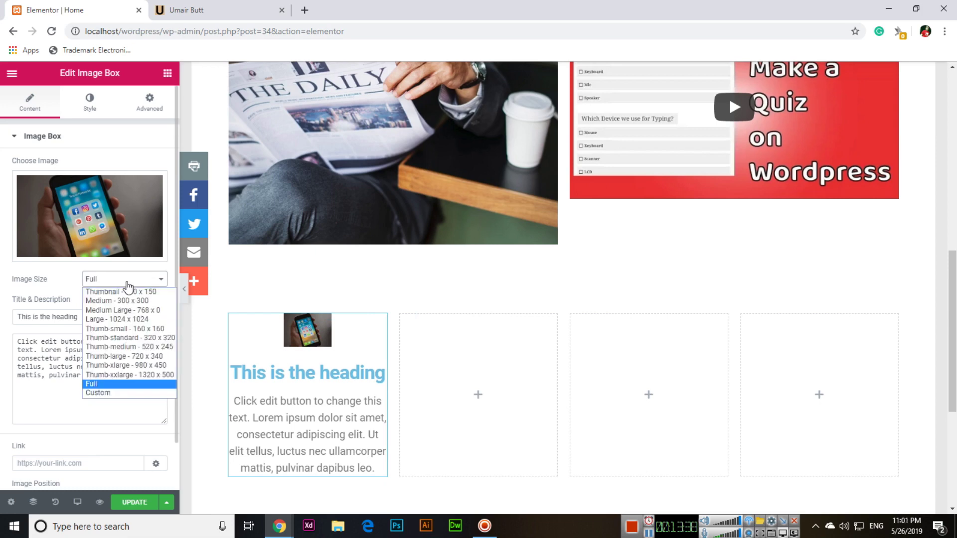
left_click(131, 294)
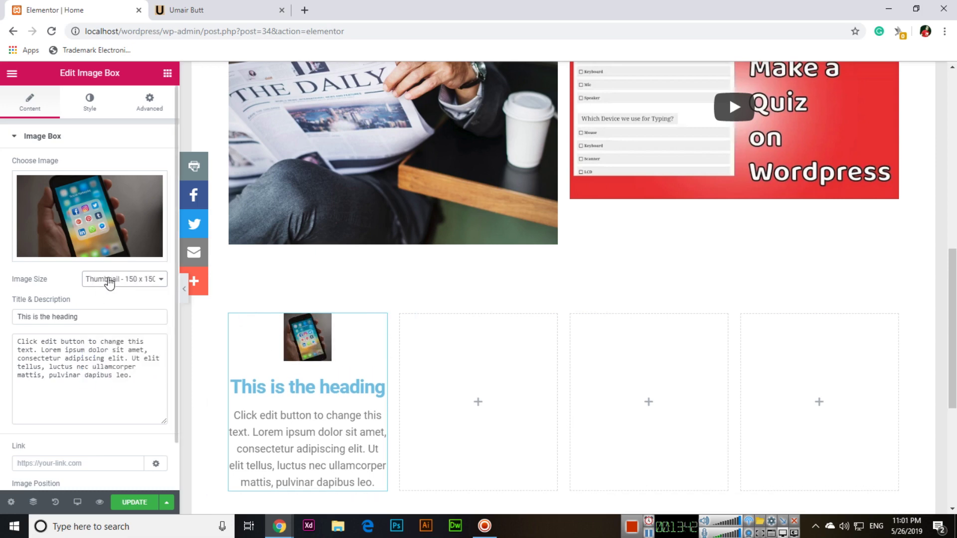
Step: Upload graduate.png from the Desktop and use it as the image box's image
left_click(119, 233)
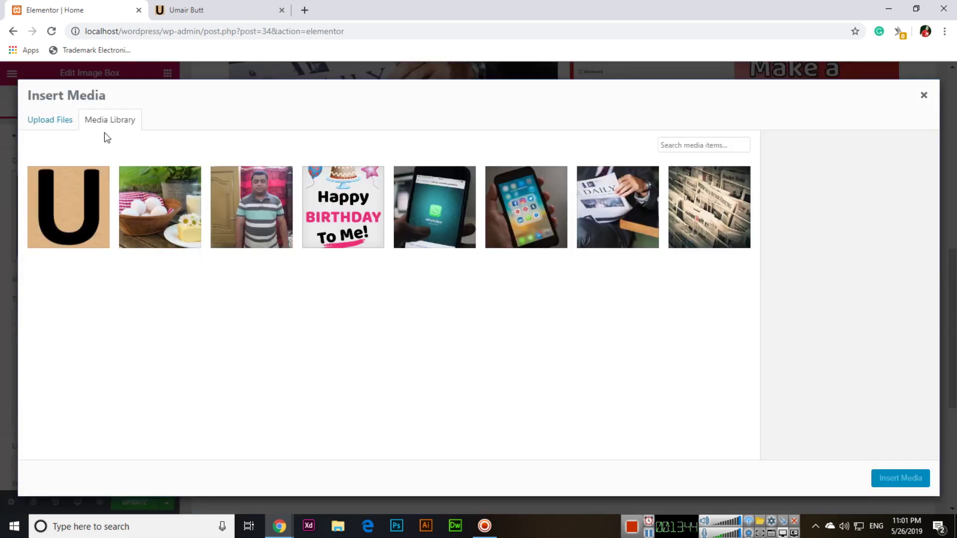
left_click(50, 119)
left_click(448, 295)
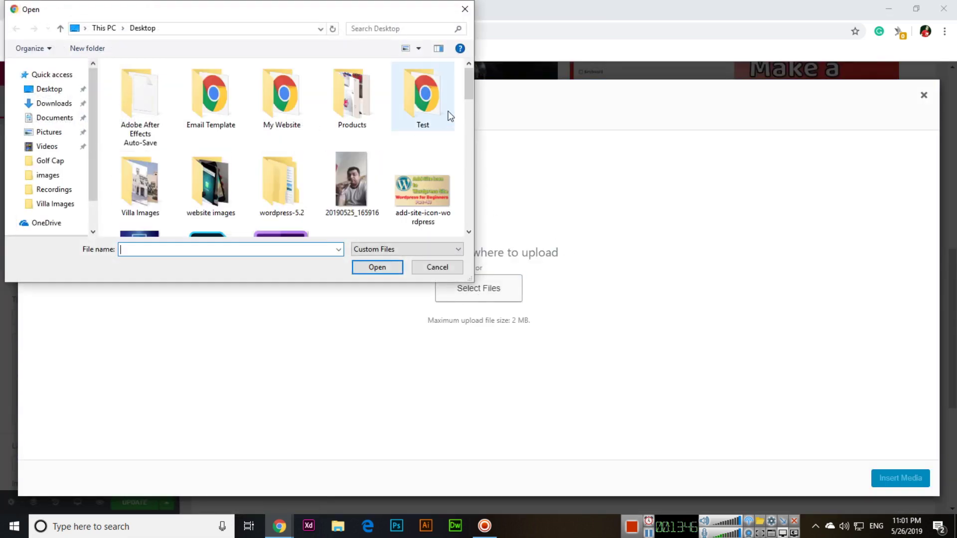
left_click_drag(471, 88, 423, 143)
double_click(421, 138)
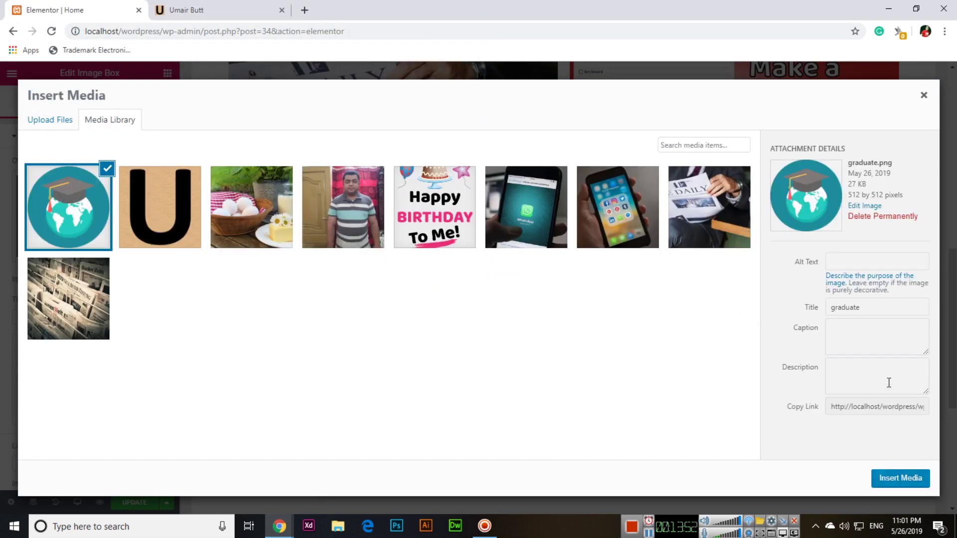
left_click(900, 478)
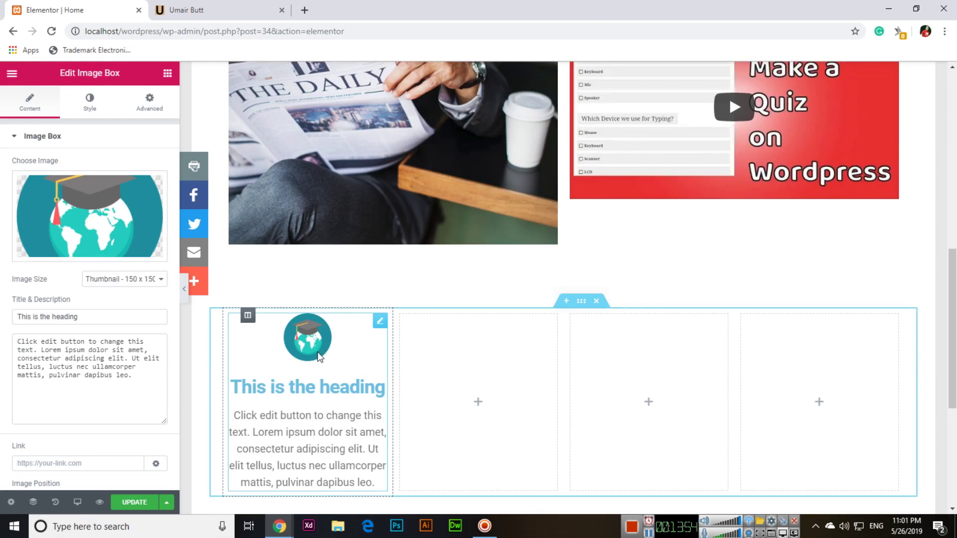
Step: Try the Custom image size for the graduate image, set it to Full, and check the title and description fields
left_click(111, 279)
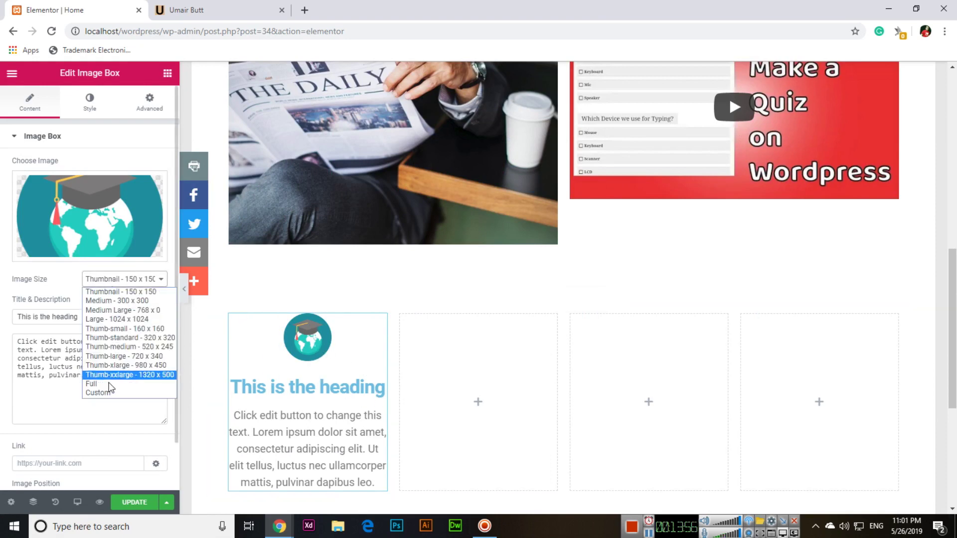
left_click(105, 392)
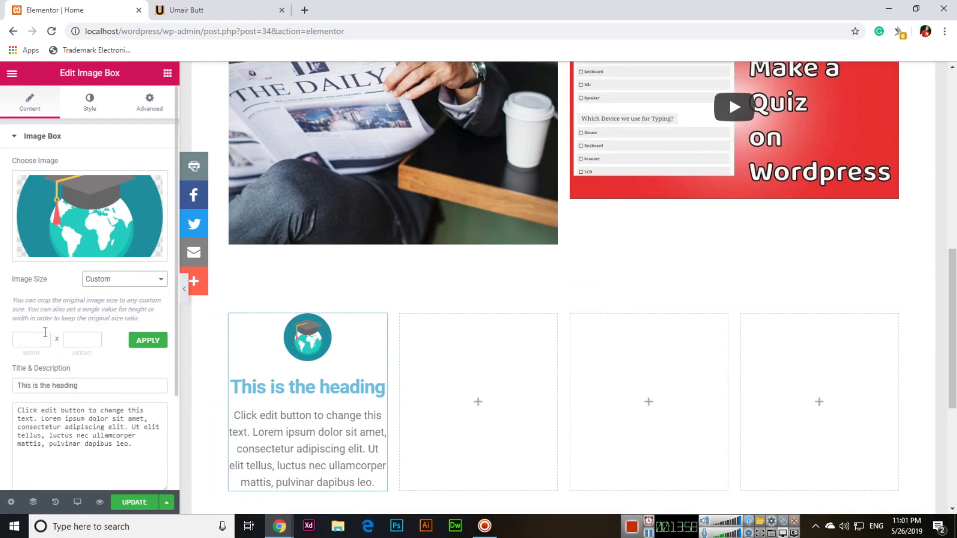
left_click(121, 279)
left_click(113, 380)
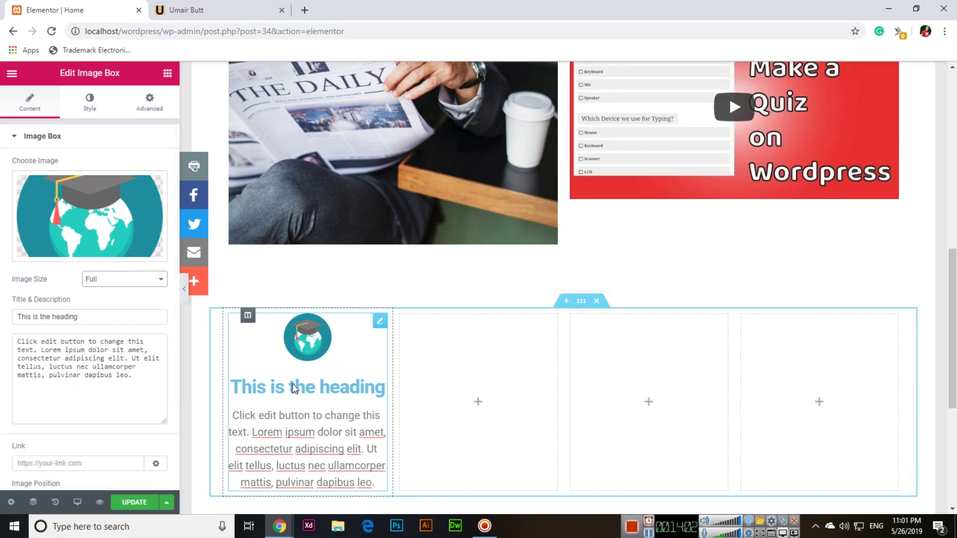
left_click_drag(95, 316, 10, 319)
left_click(98, 342)
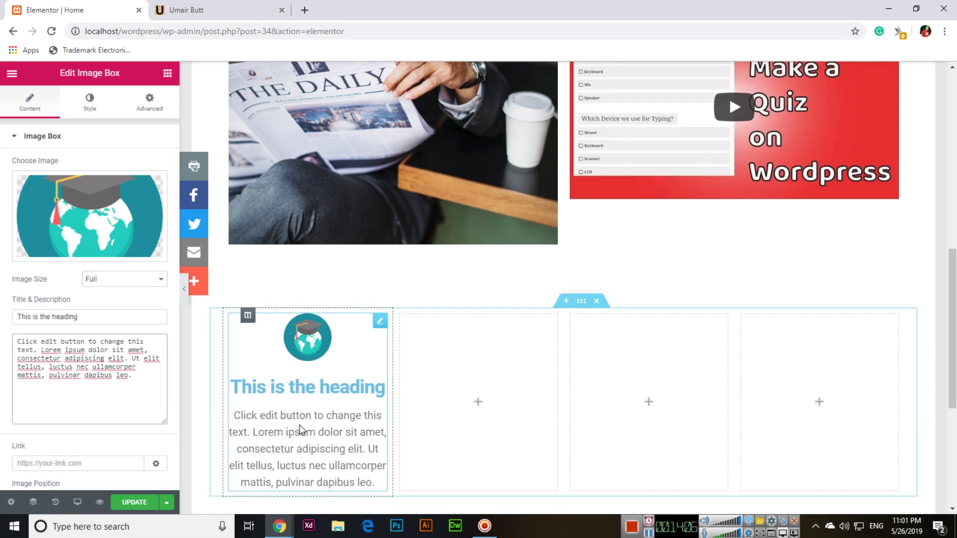
Step: Duplicate the image box in the first column and delete the empty second column
right_click(343, 319)
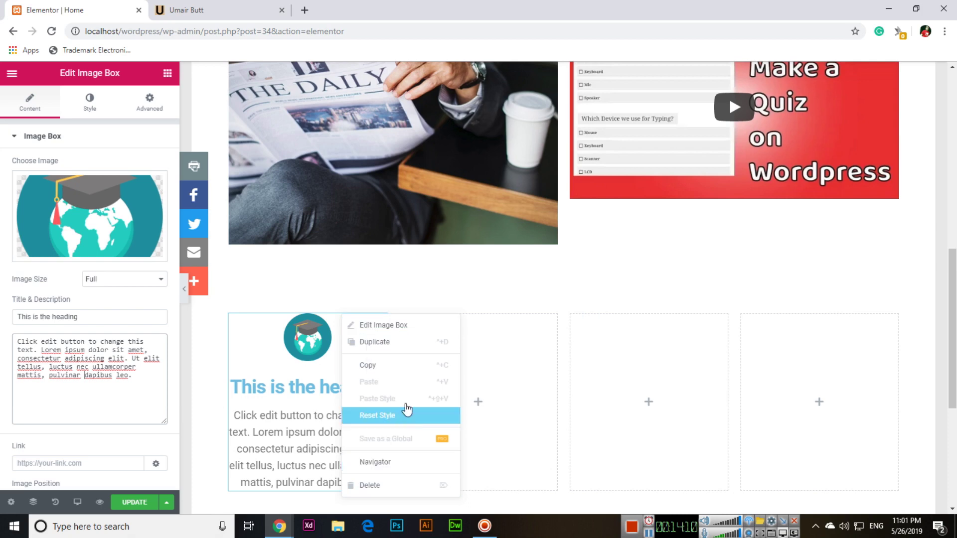
left_click(395, 341)
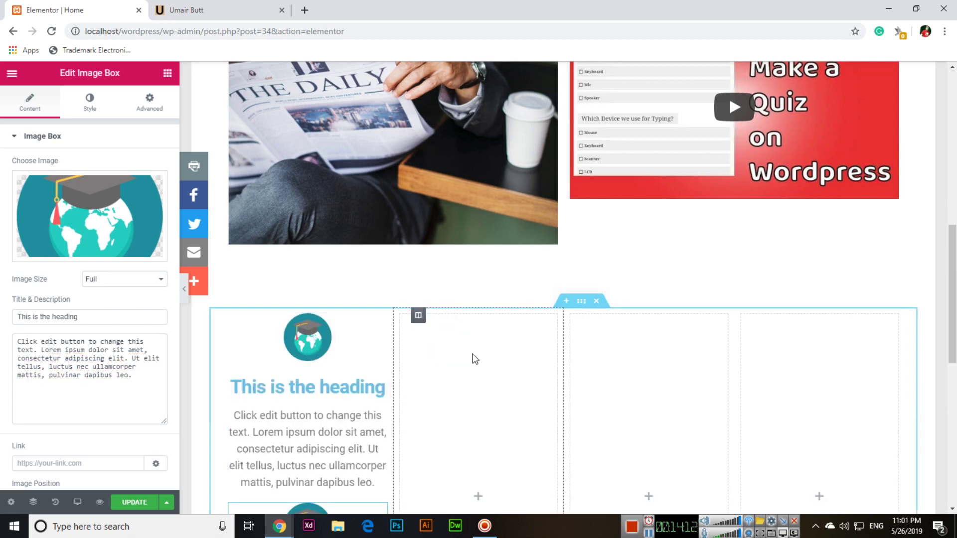
scroll(474, 359, "down", 3)
right_click(487, 170)
left_click(528, 337)
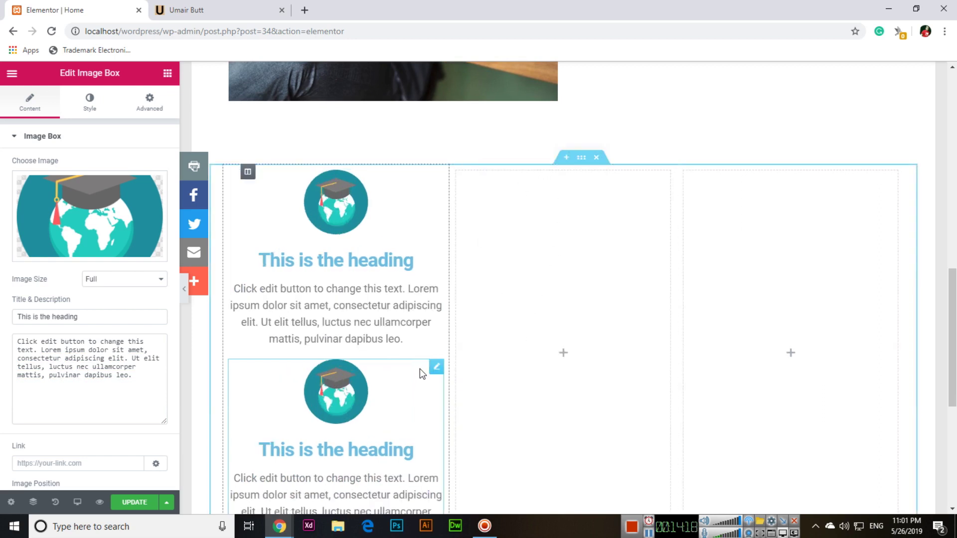
Step: Move the duplicated image box from the first column into the empty column beside it
scroll(436, 374, "down", 4)
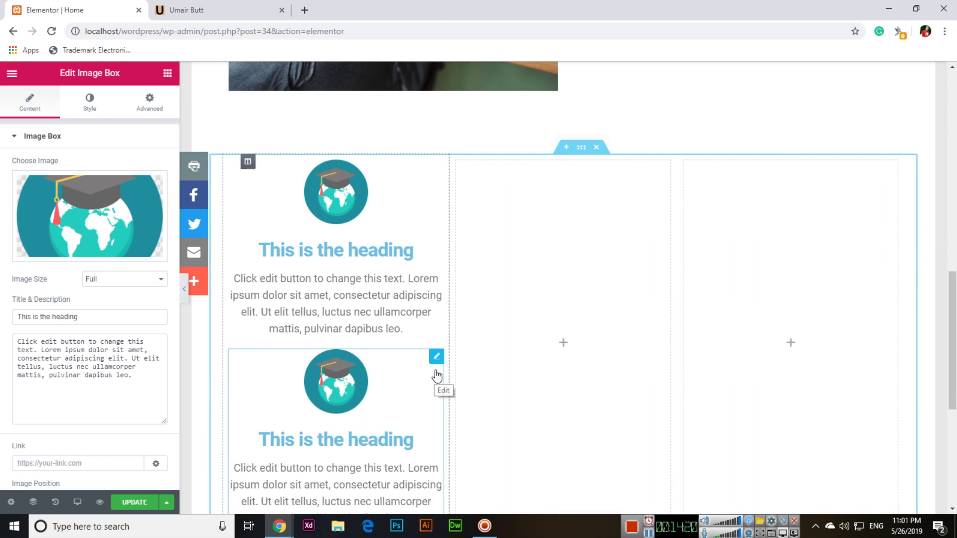
scroll(497, 301, "up", 4)
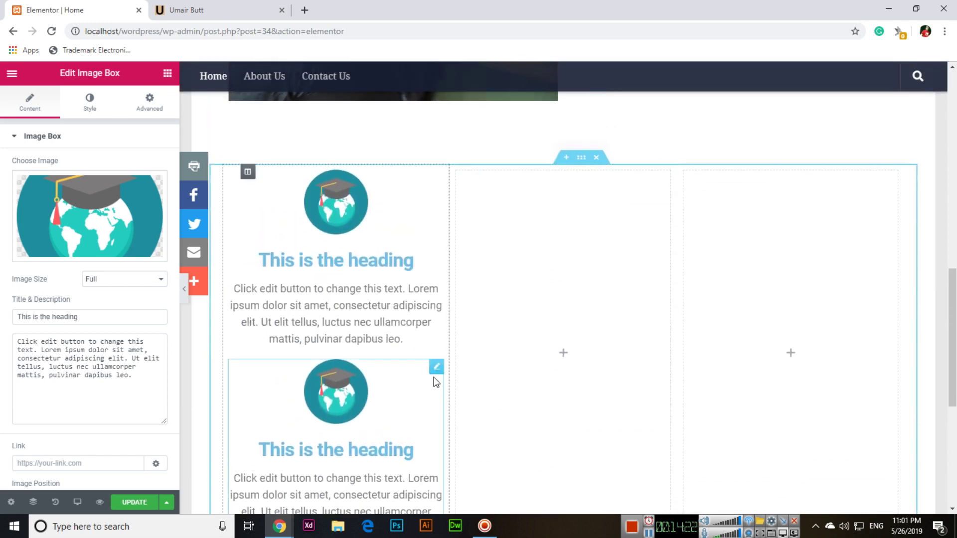
left_click_drag(418, 365, 525, 247)
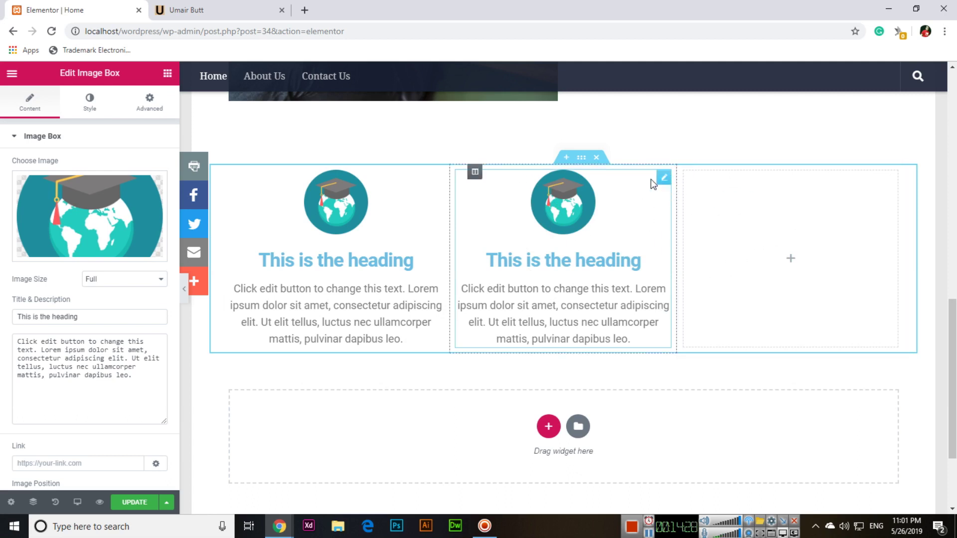
Step: Duplicate the second image box column and delete the remaining empty column at the row's end
right_click(640, 166)
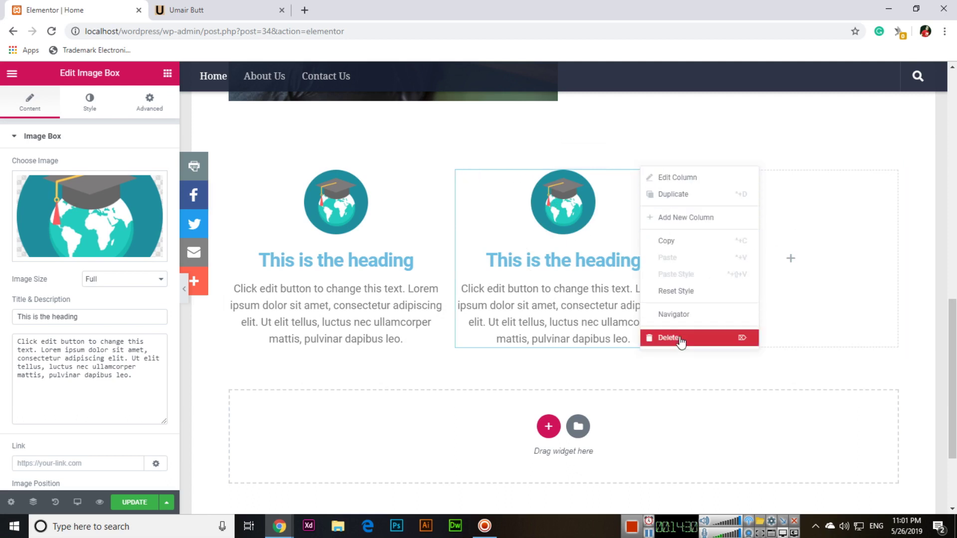
left_click(681, 199)
right_click(786, 168)
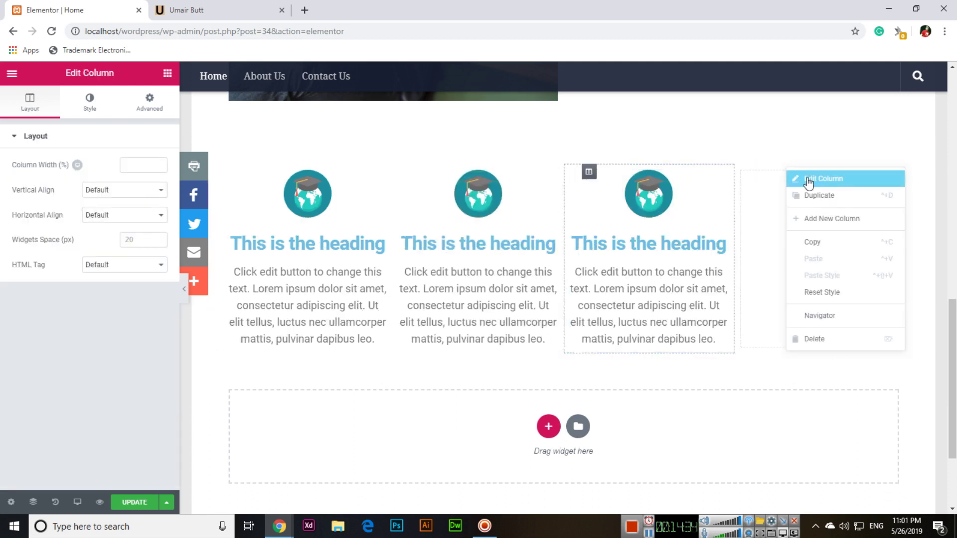
left_click(827, 341)
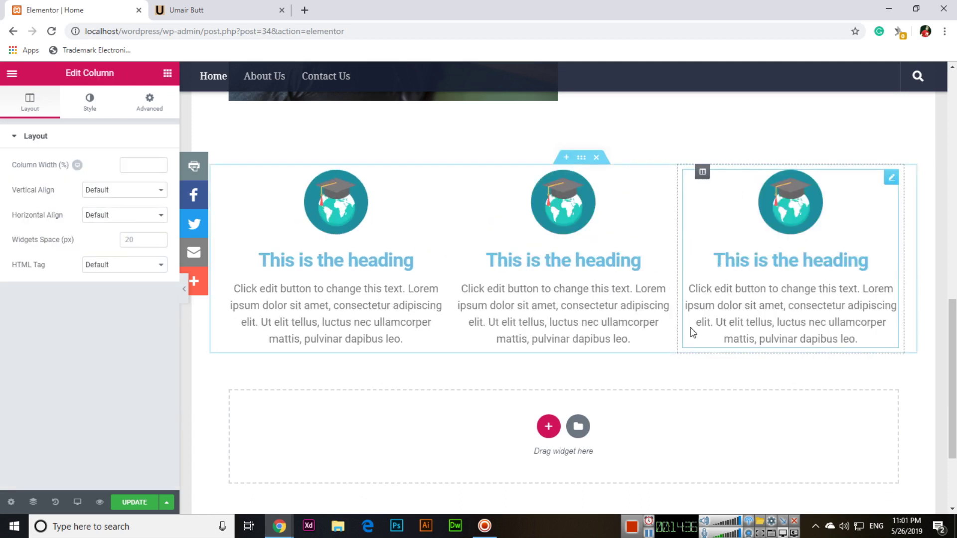
Step: Look over the three-column image box row and browse the Basic and General widgets available for the page
scroll(523, 289, "up", 11)
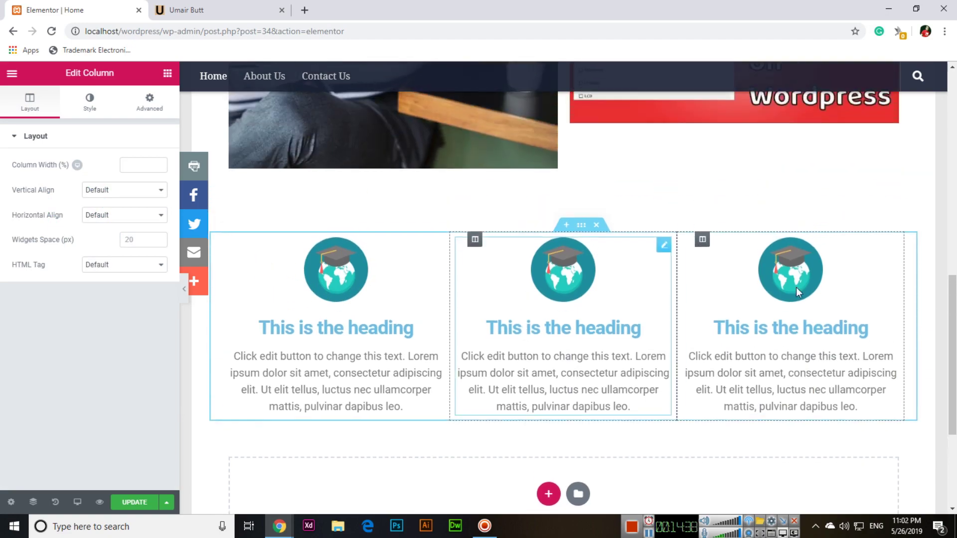
scroll(438, 315, "down", 6)
scroll(441, 313, "down", 5)
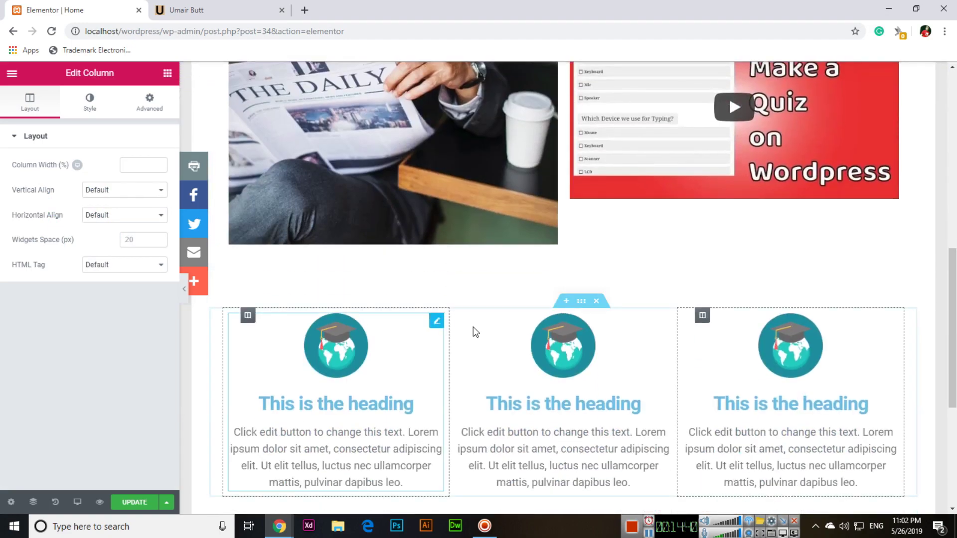
left_click(167, 72)
scroll(113, 348, "down", 4)
scroll(112, 348, "down", 1)
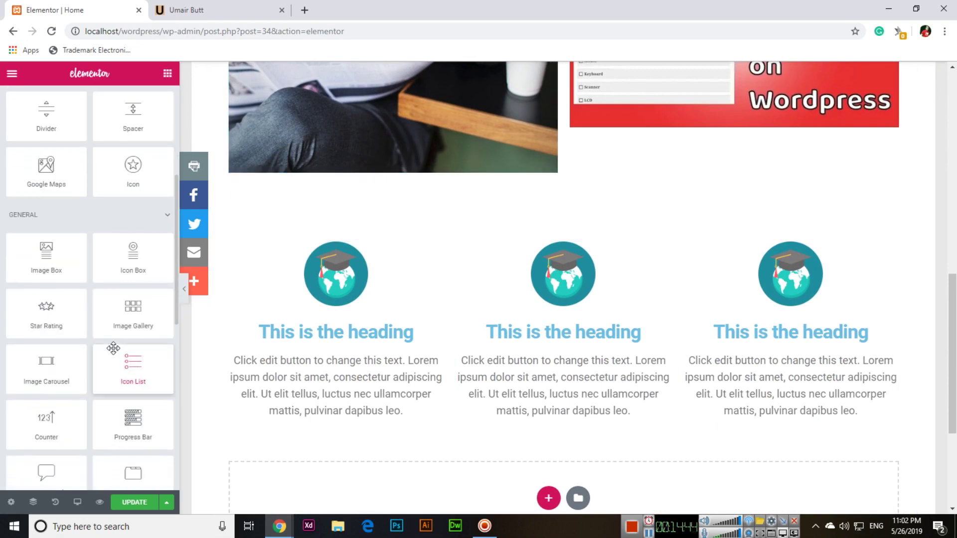
scroll(113, 347, "down", 3)
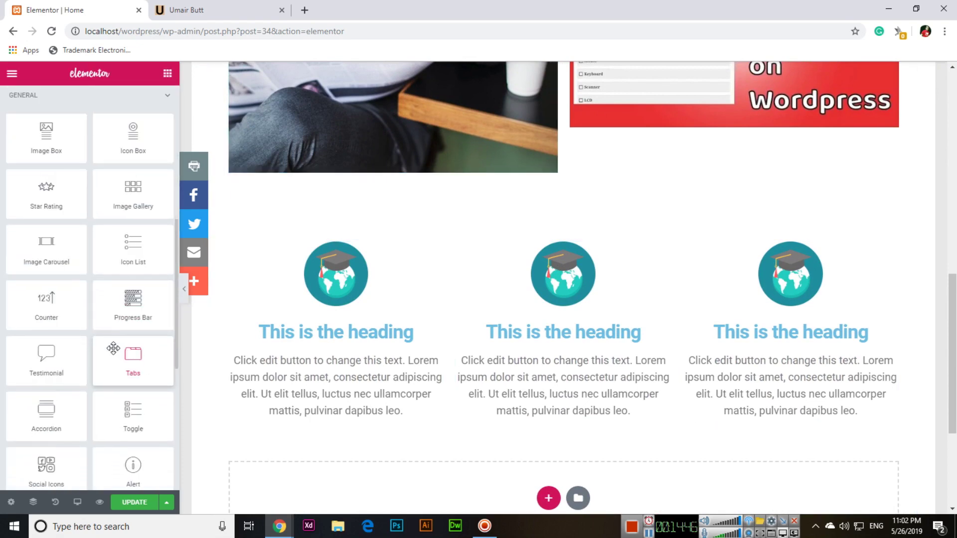
scroll(114, 348, "down", 1)
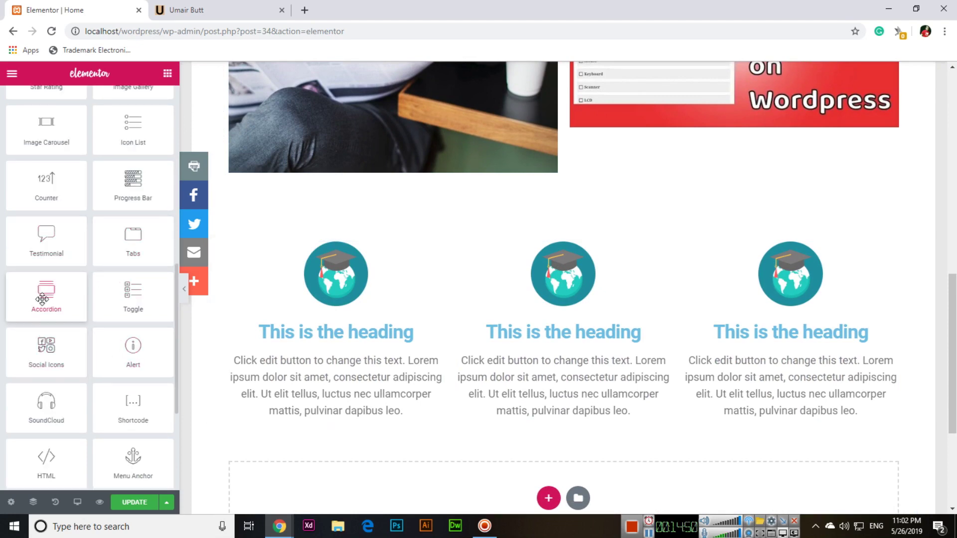
scroll(42, 299, "down", 3)
Step: Review the Home page layout from the course columns down to the footer, and recheck the Basic widgets
scroll(550, 348, "up", 10)
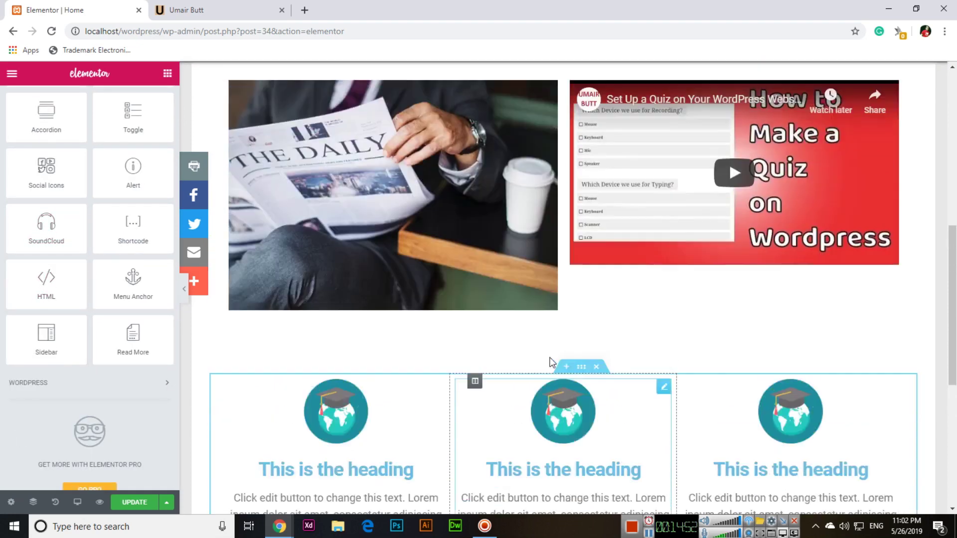
scroll(556, 329, "down", 15)
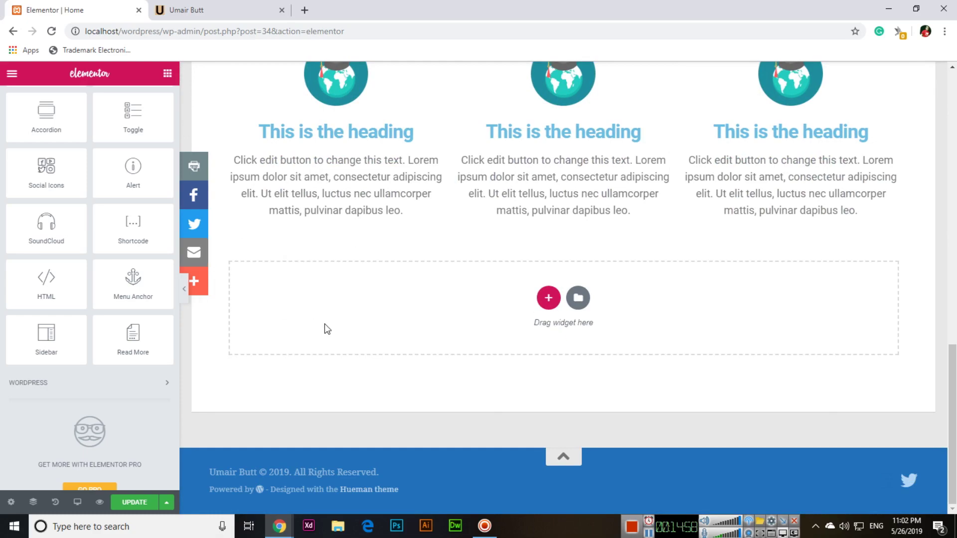
scroll(325, 371, "up", 15)
scroll(325, 370, "down", 6)
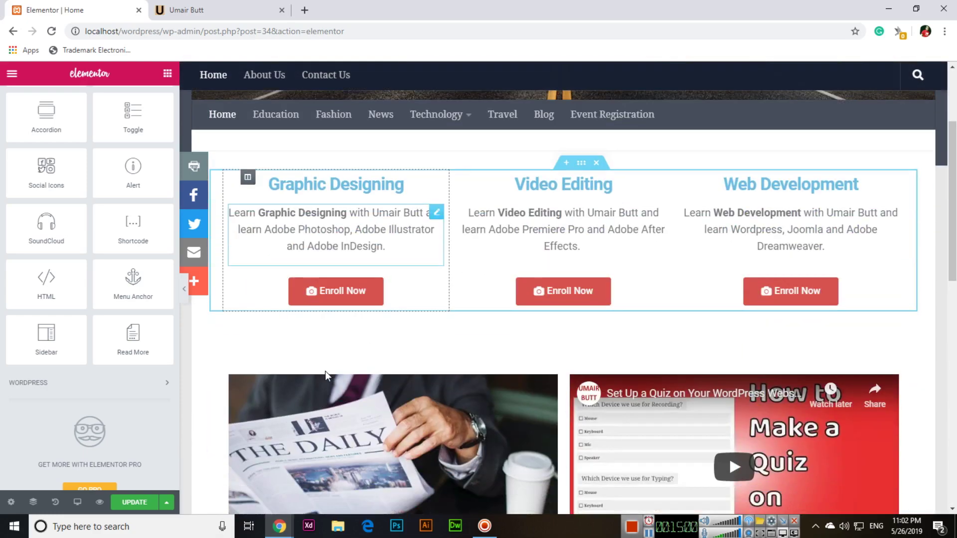
scroll(325, 371, "down", 1)
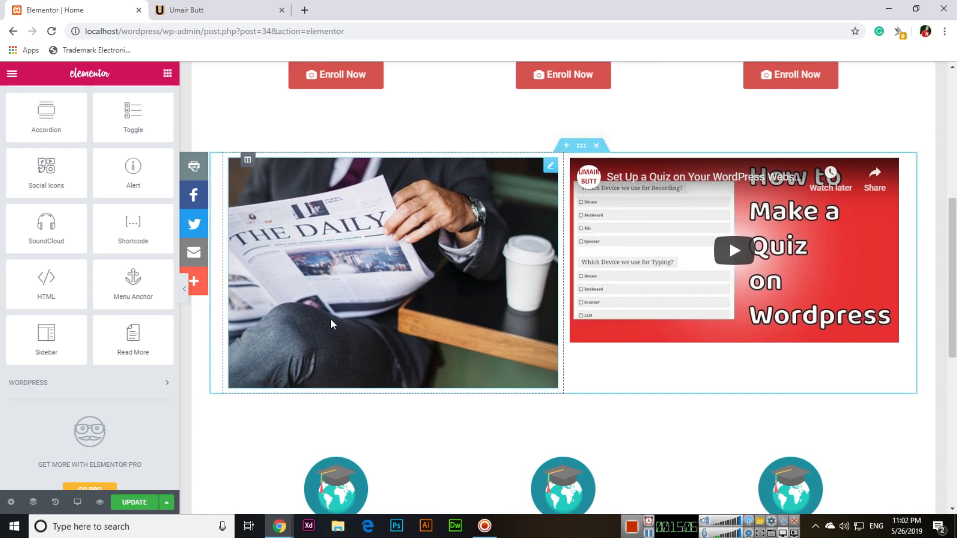
scroll(134, 306, "up", 10)
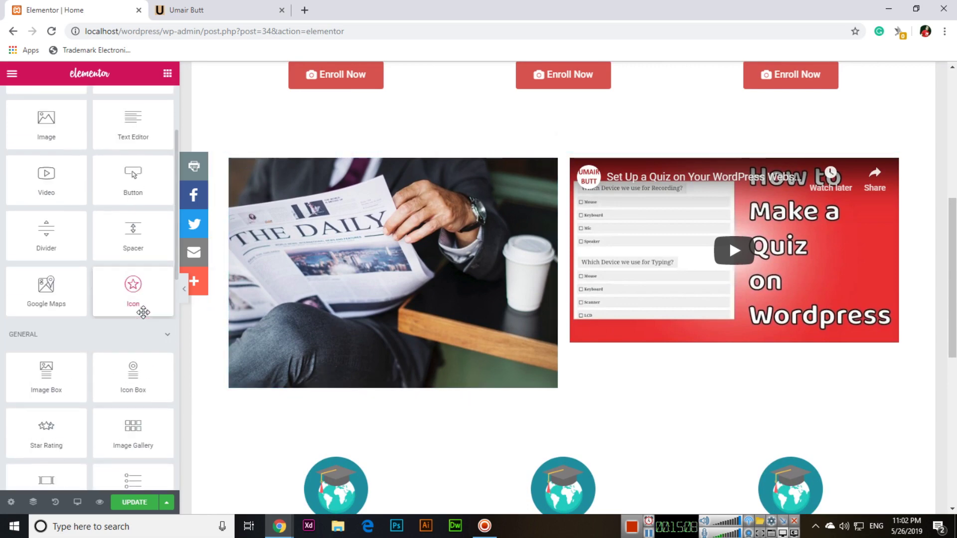
scroll(143, 312, "up", 3)
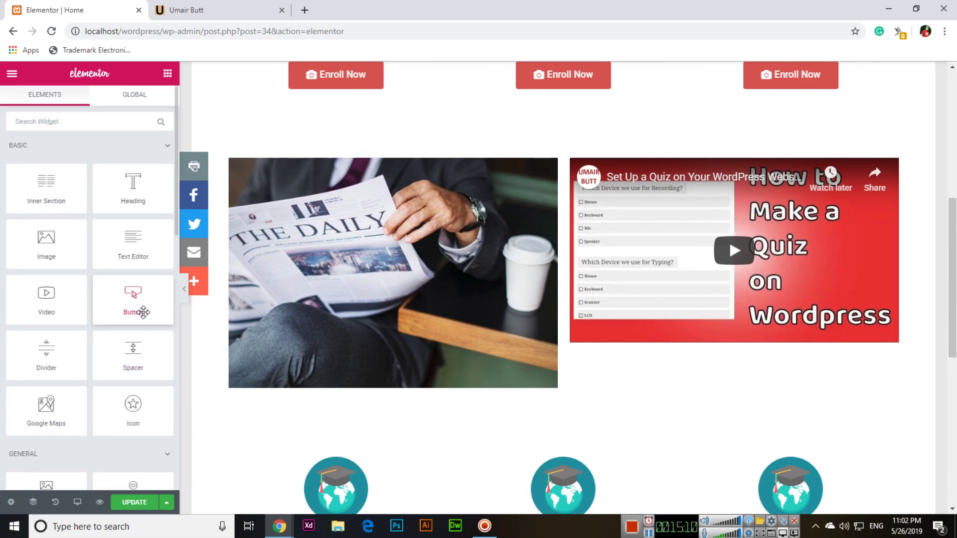
scroll(143, 312, "down", 3)
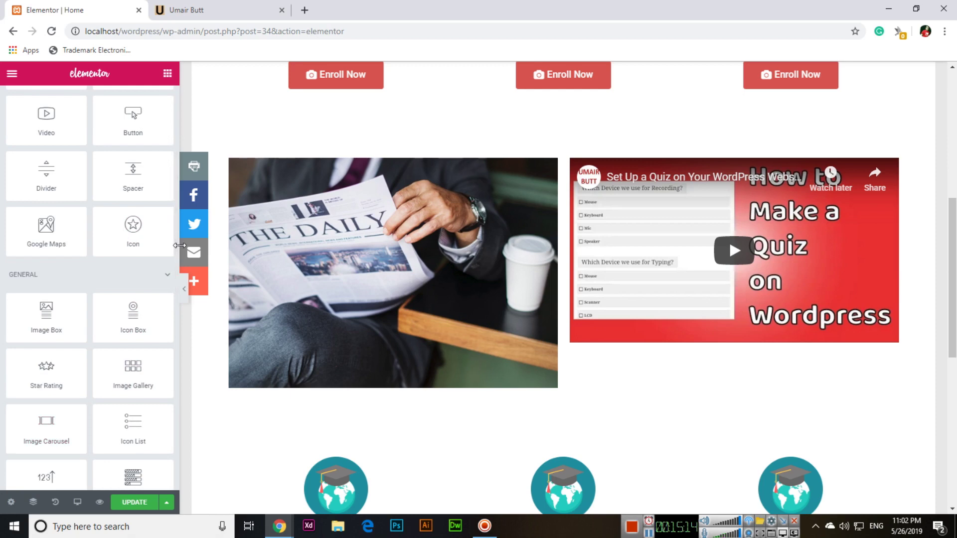
scroll(138, 299, "up", 3)
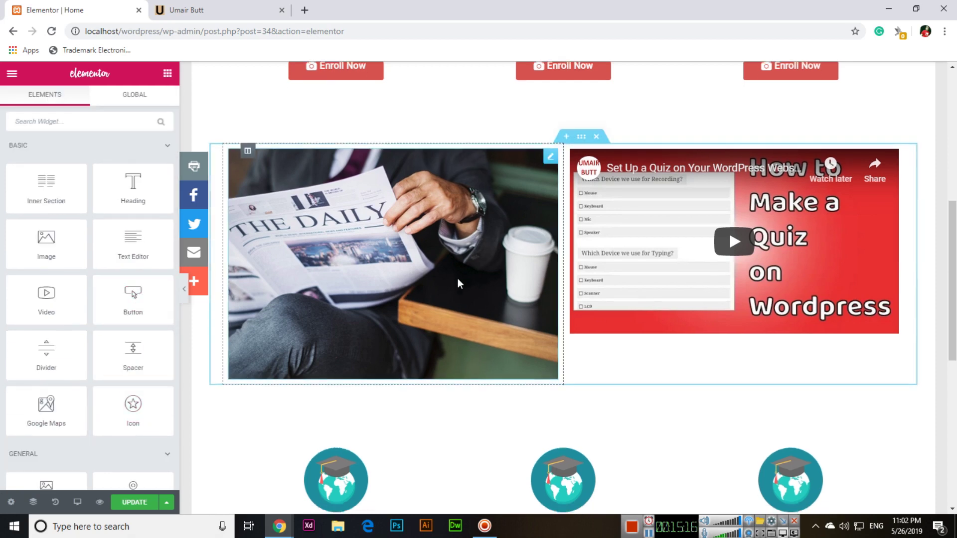
scroll(457, 278, "down", 4)
scroll(450, 282, "down", 4)
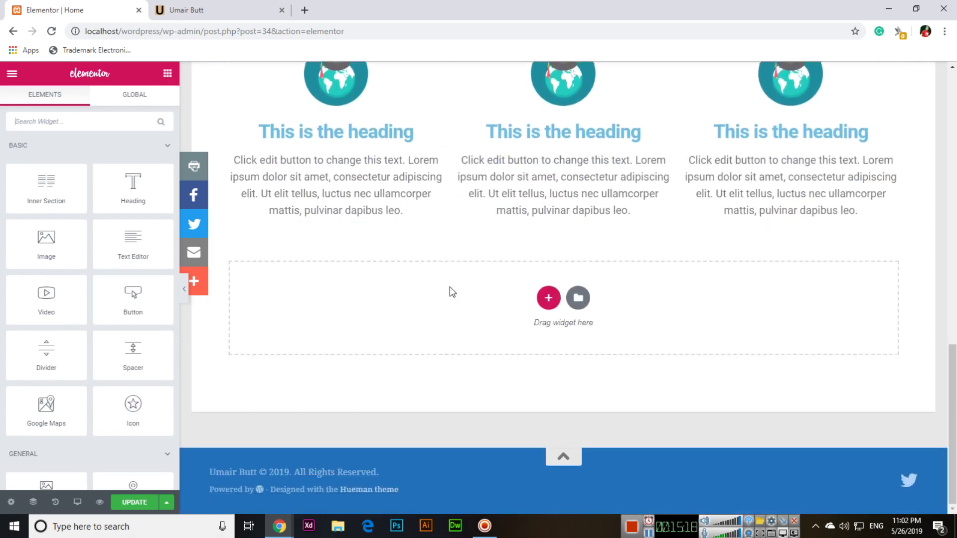
scroll(493, 305, "up", 1)
scroll(493, 305, "up", 8)
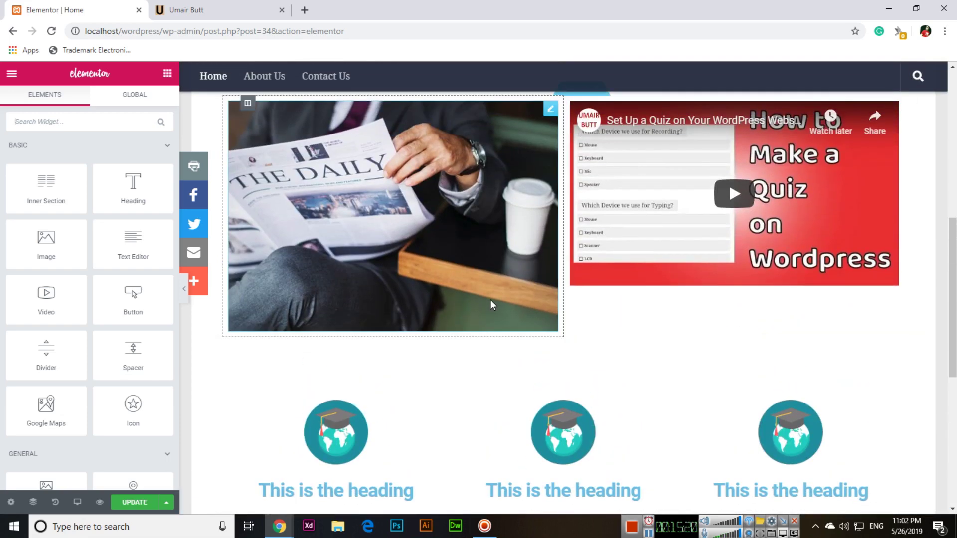